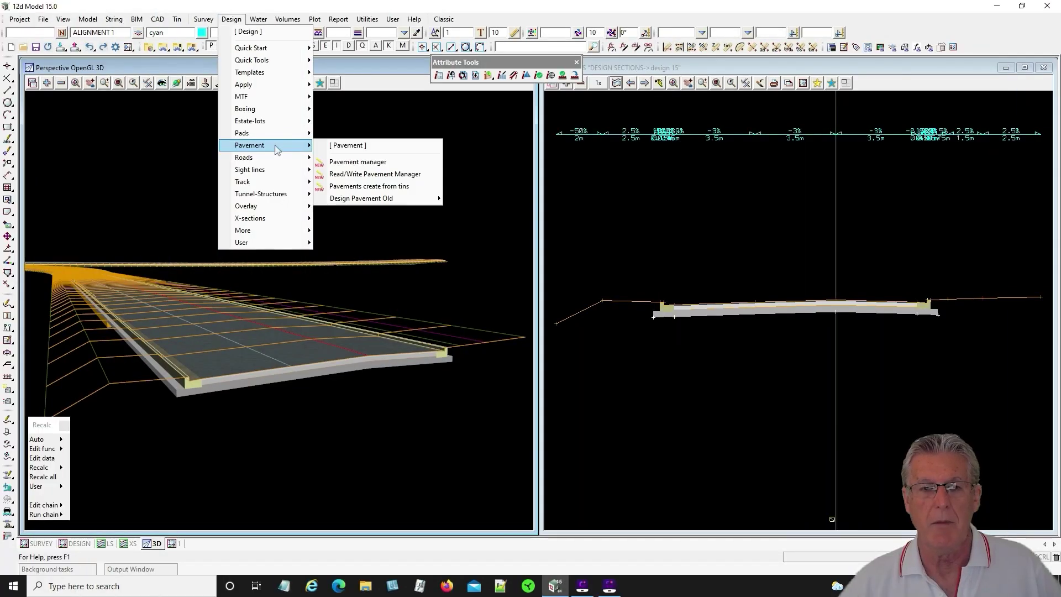
Launch Pavement manager from the Design menu's Pavement submenu.
mouse_move(365, 204)
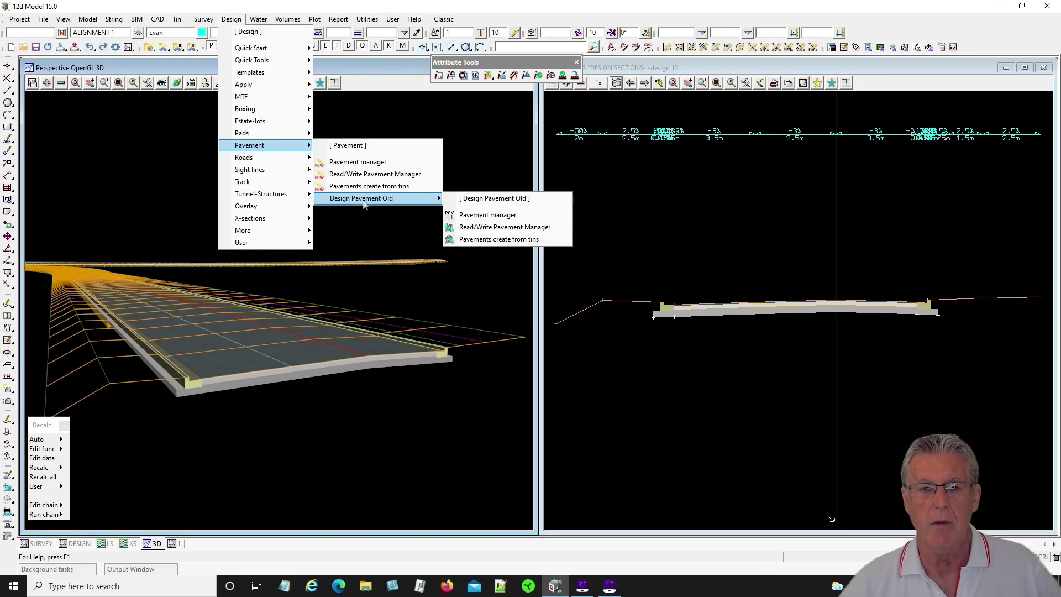
click(348, 163)
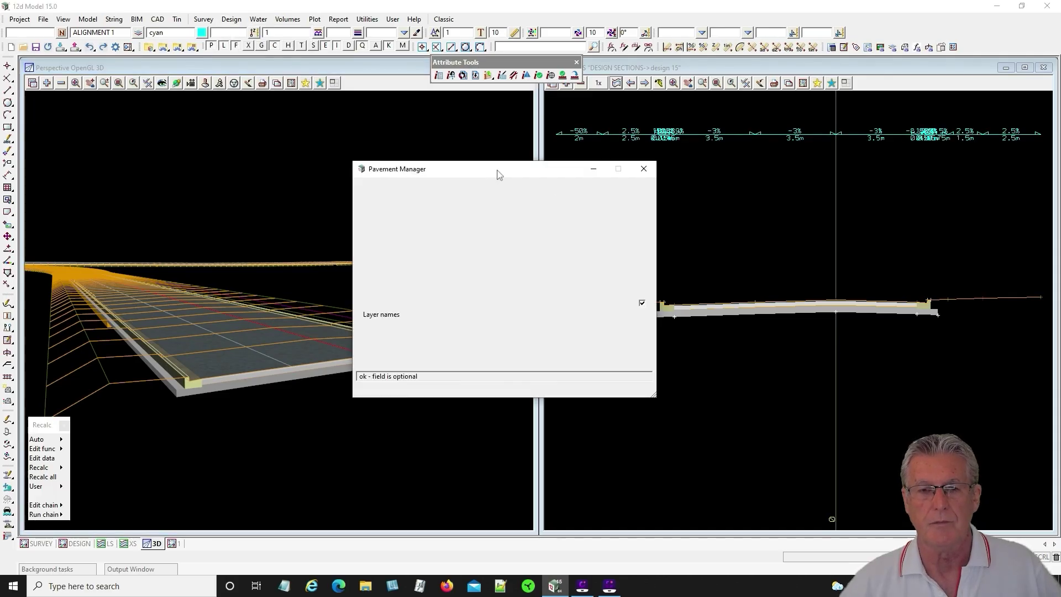
Move the Pavement Manager to the left, enlarge it, and uncover the section view's title.
drag(500, 174, 277, 147)
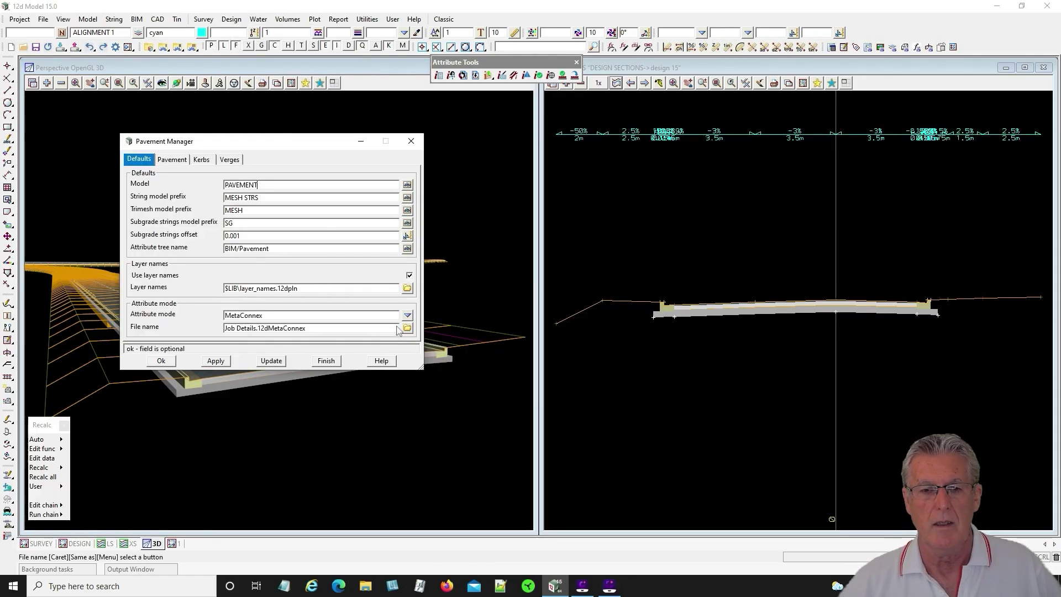
drag(421, 370, 522, 401)
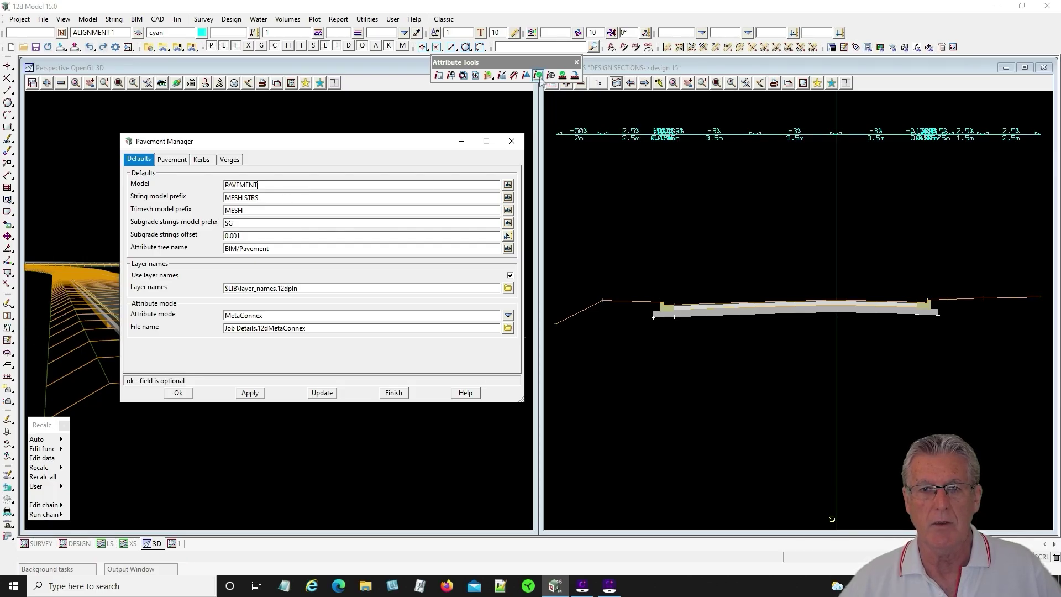
drag(547, 62, 508, 62)
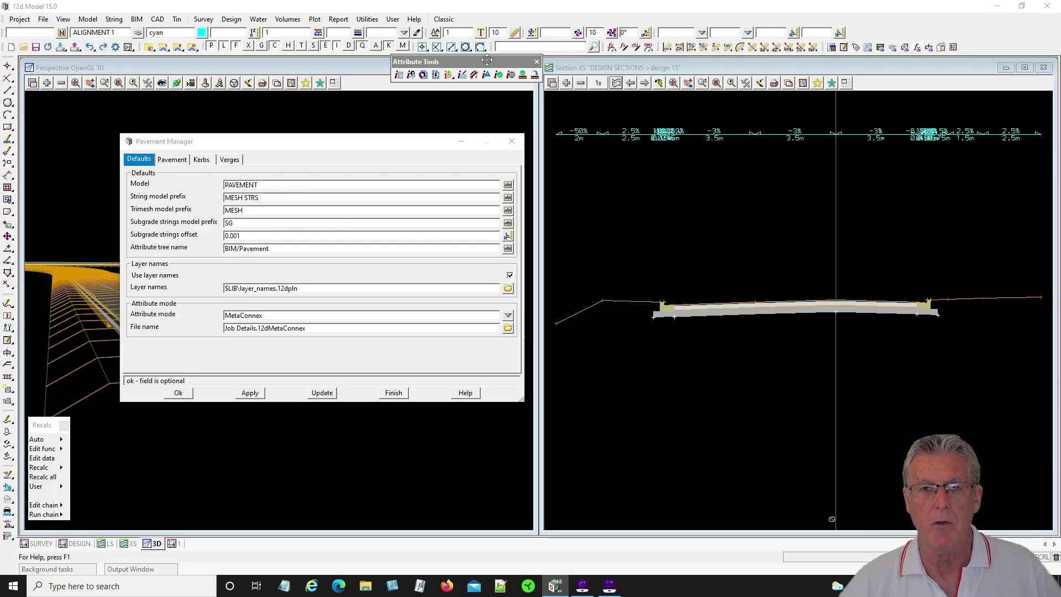
Review the models removable from the section view, then bring up String Attributes.
click(580, 83)
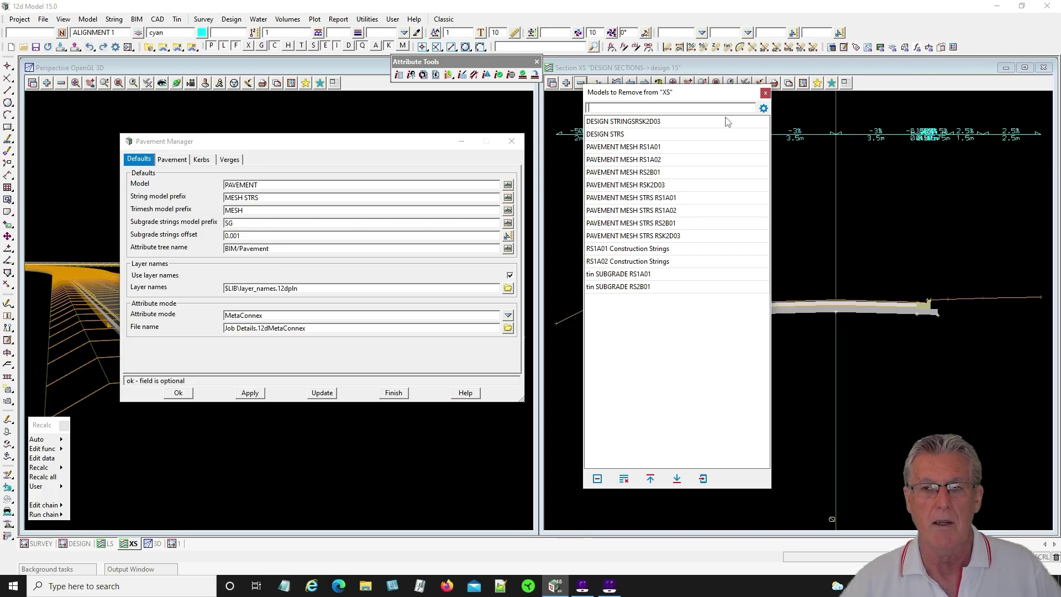
click(764, 93)
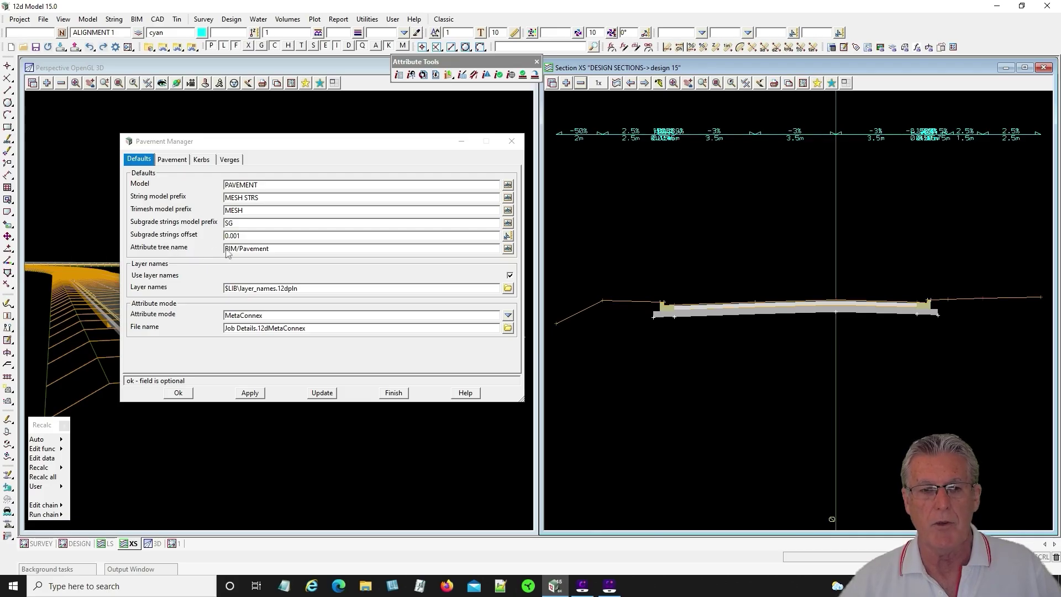
click(399, 74)
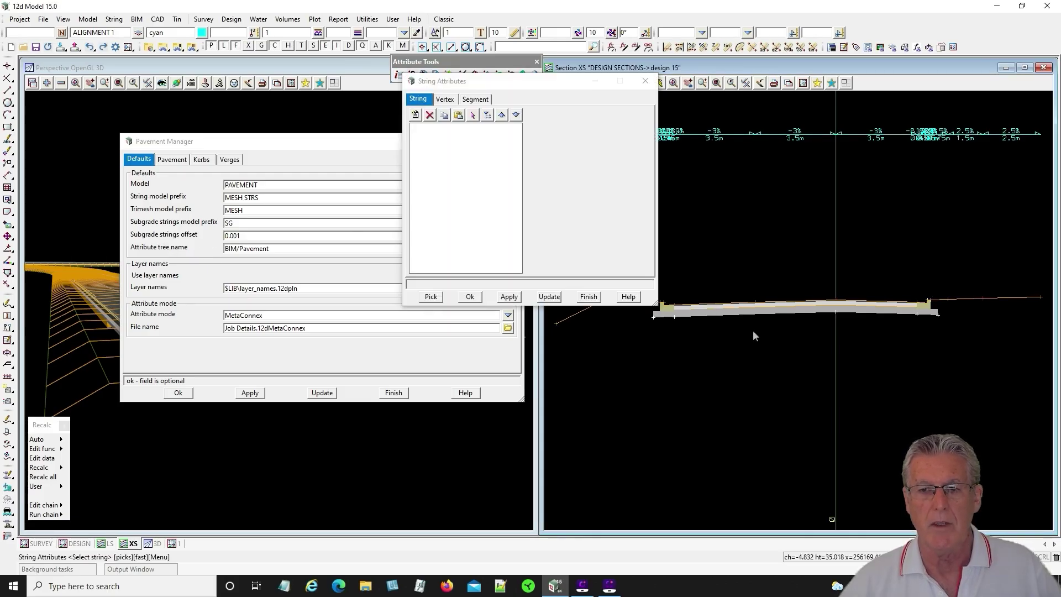
Pick the RS2B01 pavement string and view its BIM > Pavement attributes, such as HBSB layer and 300 mm depth.
click(731, 318)
click(730, 317)
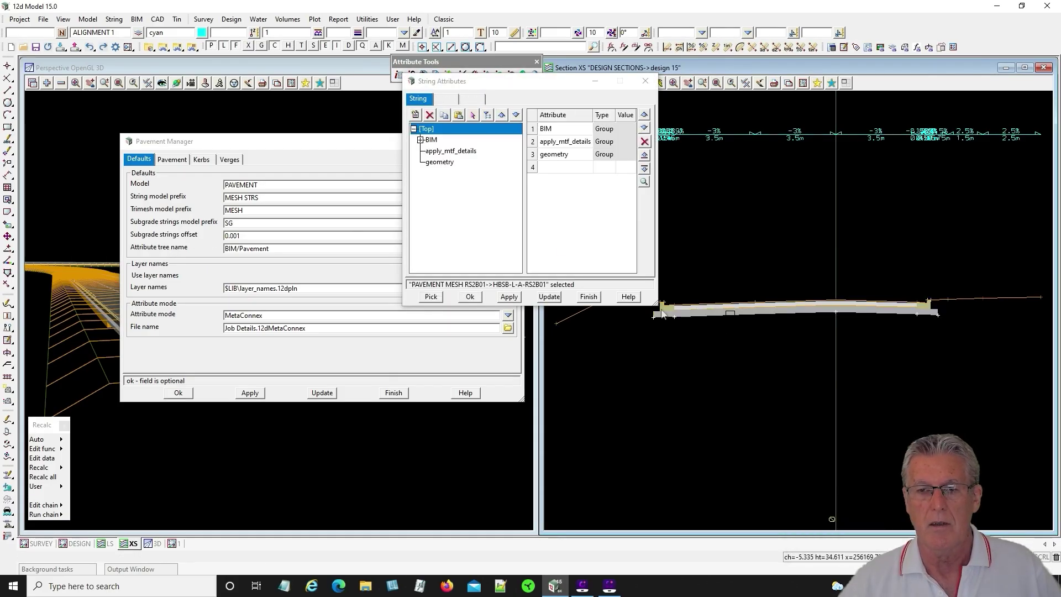
click(420, 140)
click(446, 151)
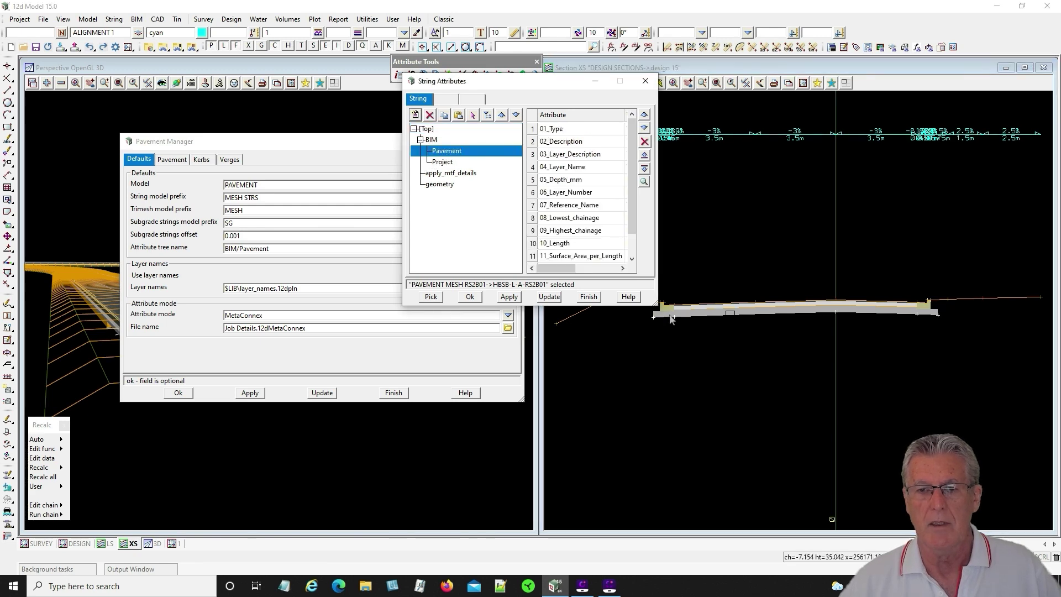
drag(658, 309, 870, 385)
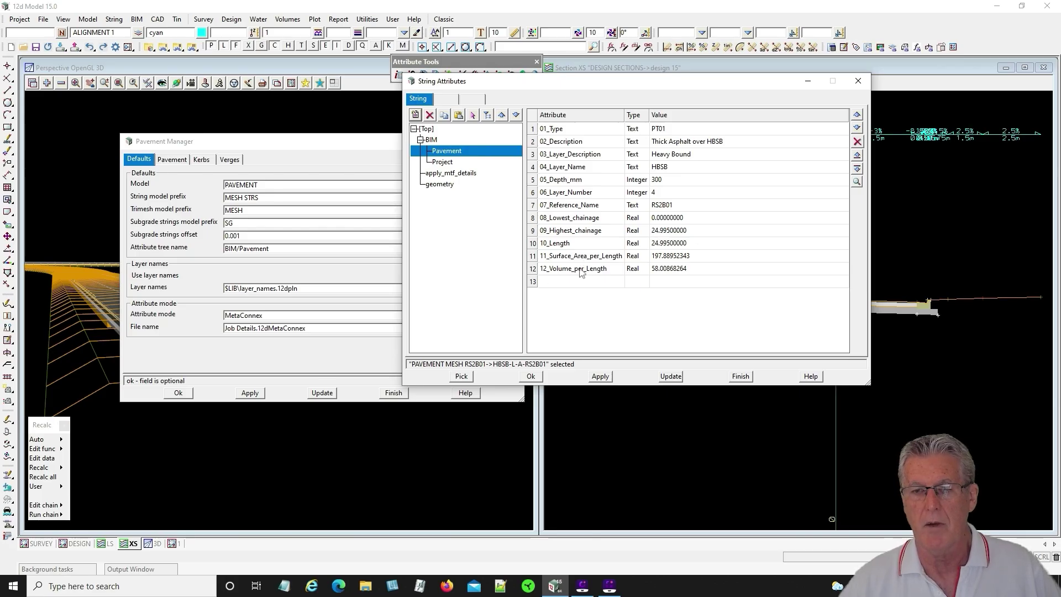
click(740, 376)
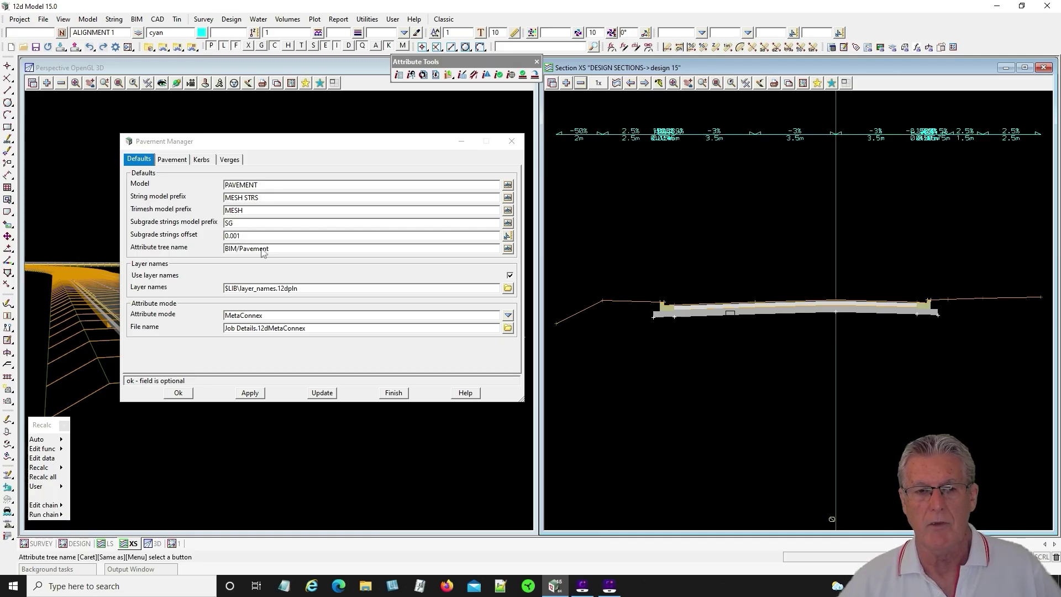
Select BIM in the attribute tree name, then open layer_names.12dpln in a text editor.
click(225, 248)
drag(225, 248, 238, 248)
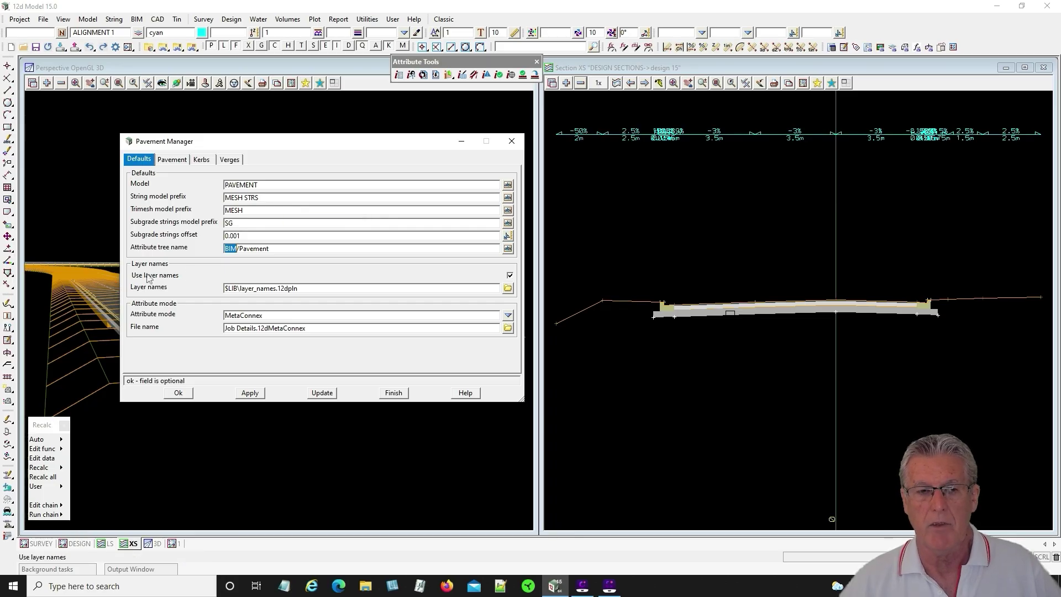
click(507, 288)
click(527, 488)
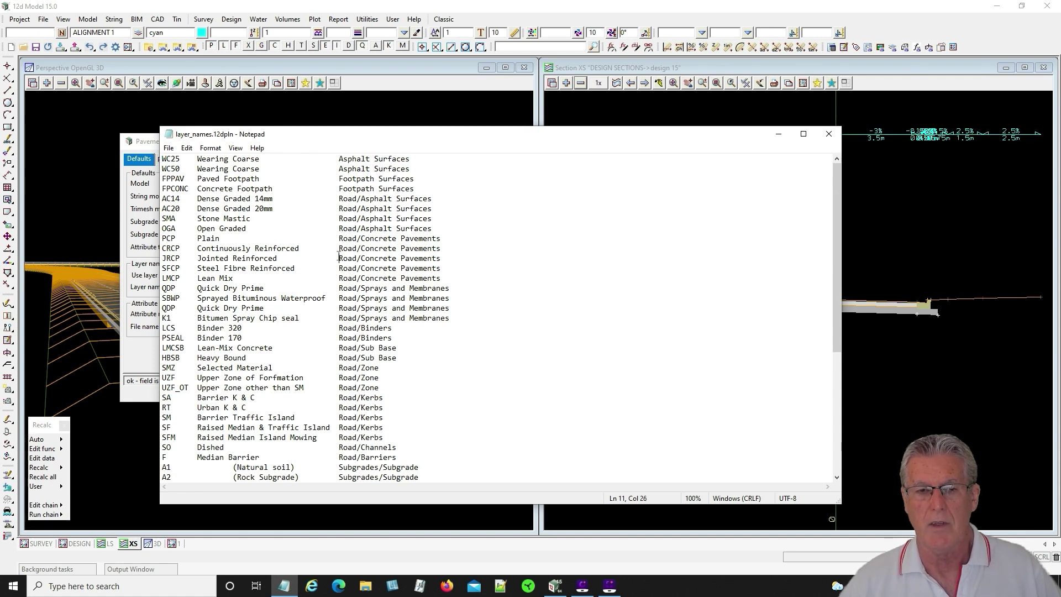
Highlight the Road category on the JRCP line of layer_names.12dpln and close Notepad.
drag(339, 258, 358, 258)
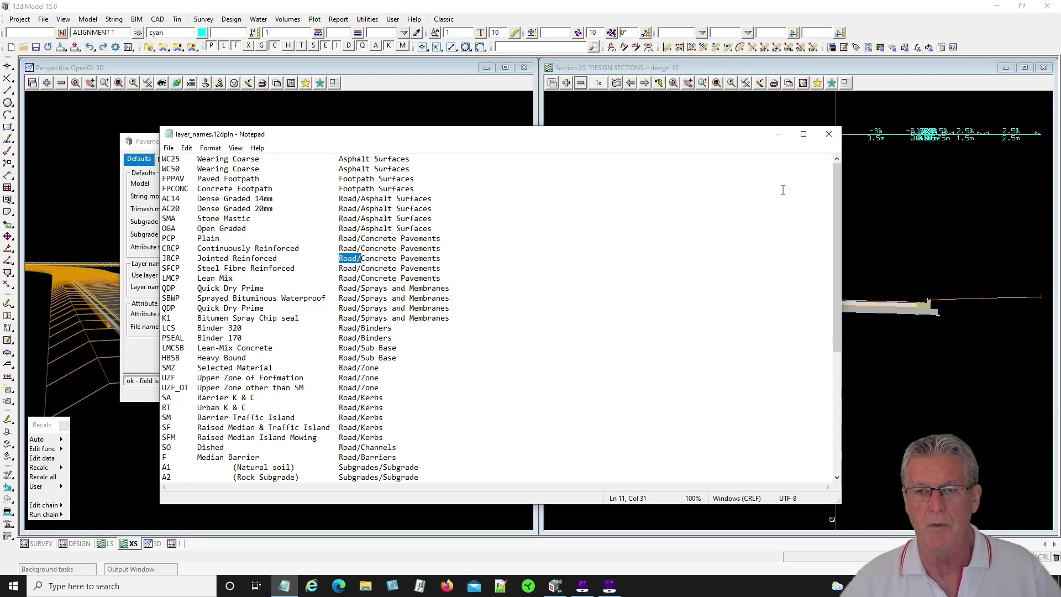
click(829, 133)
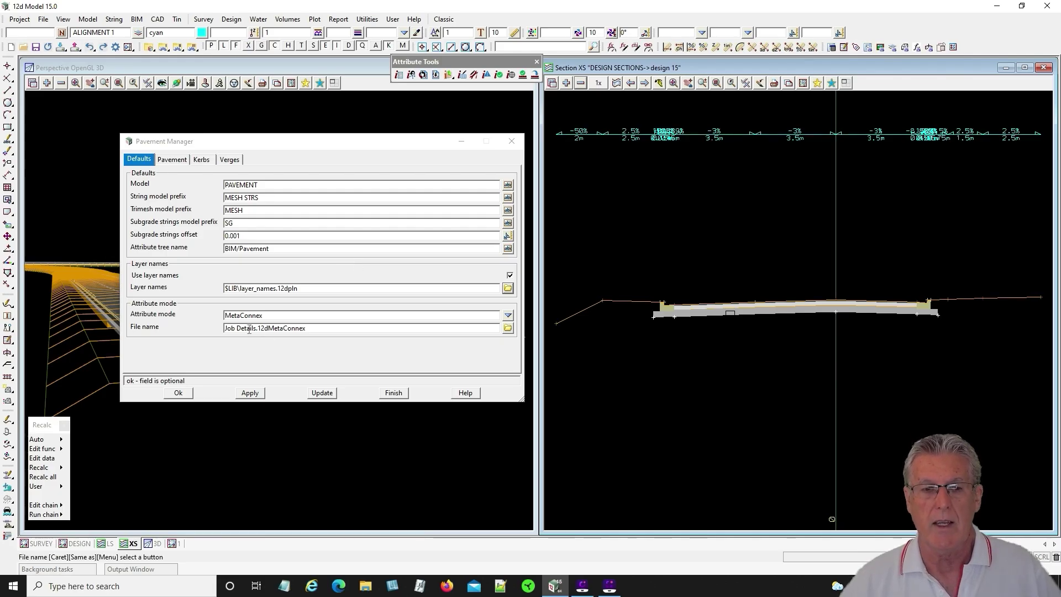
Keep MetaConnex as the attribute mode and load Job Details.12dMetaConnex into the MetaConnex editor.
click(508, 315)
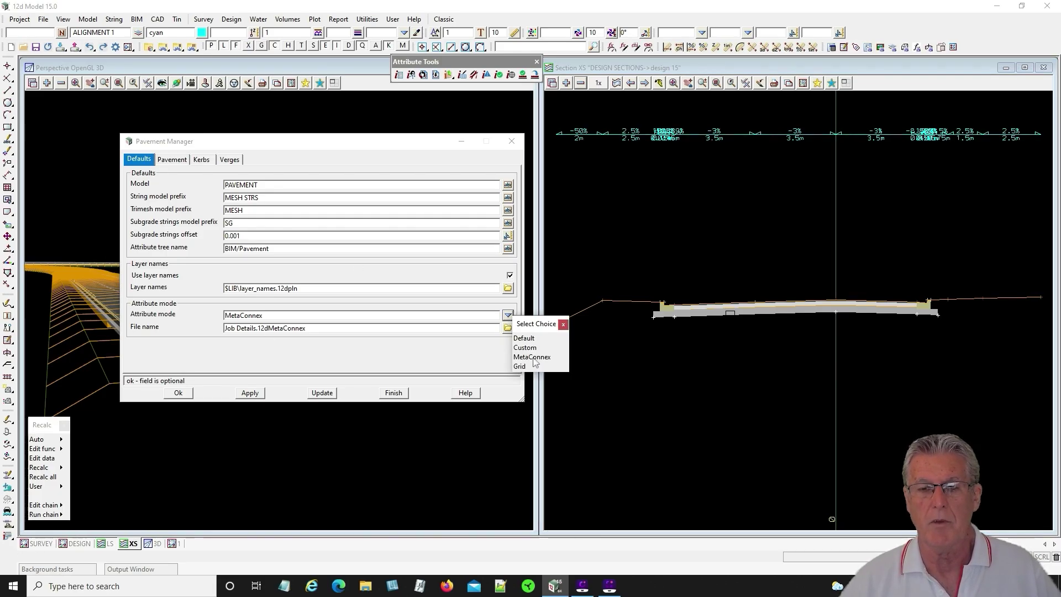
click(563, 324)
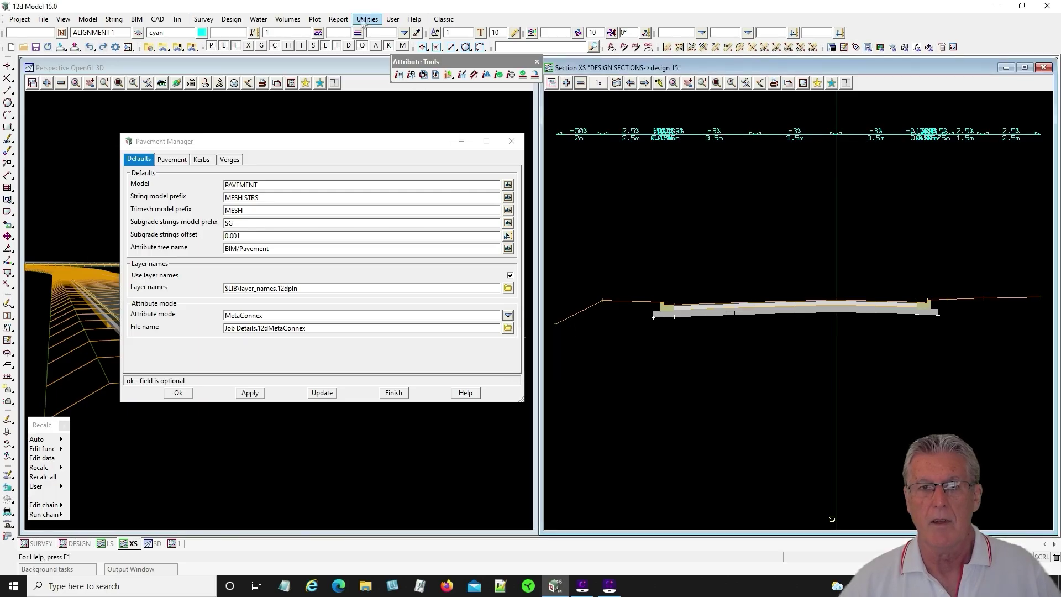
click(367, 18)
mouse_move(403, 142)
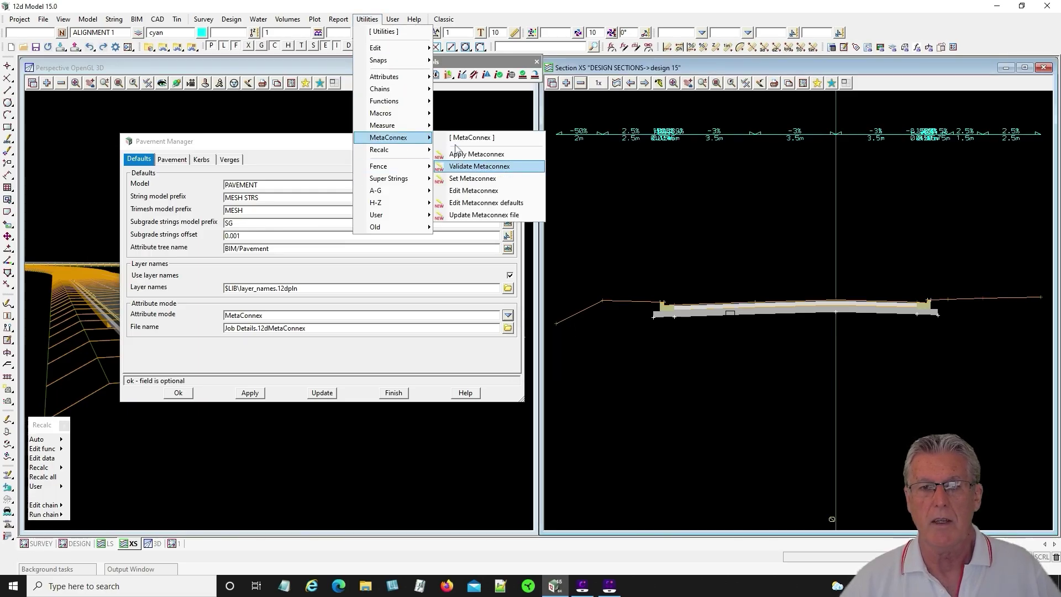
click(479, 194)
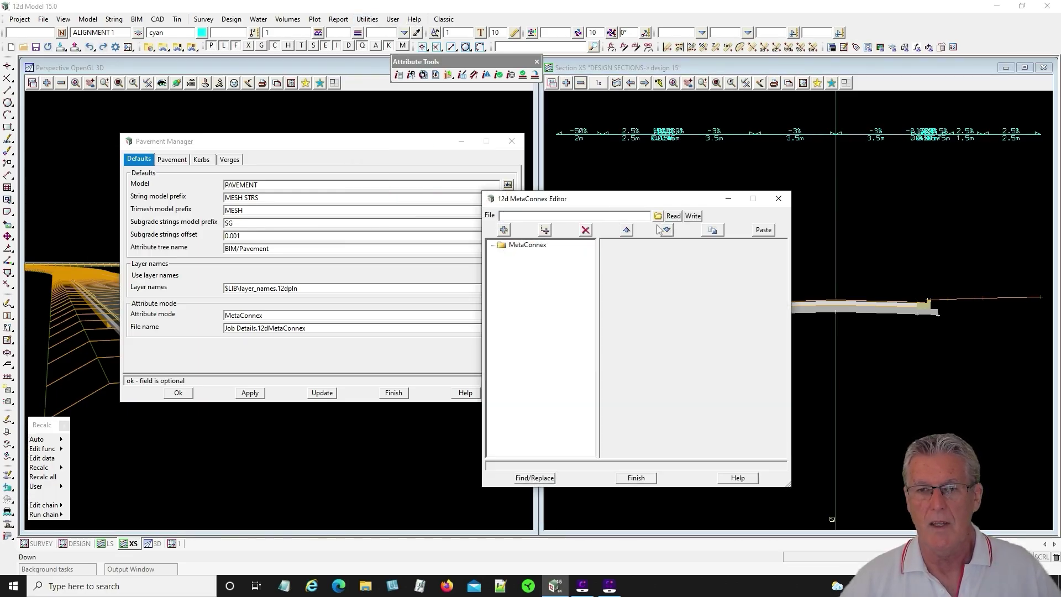
click(657, 216)
double_click(689, 252)
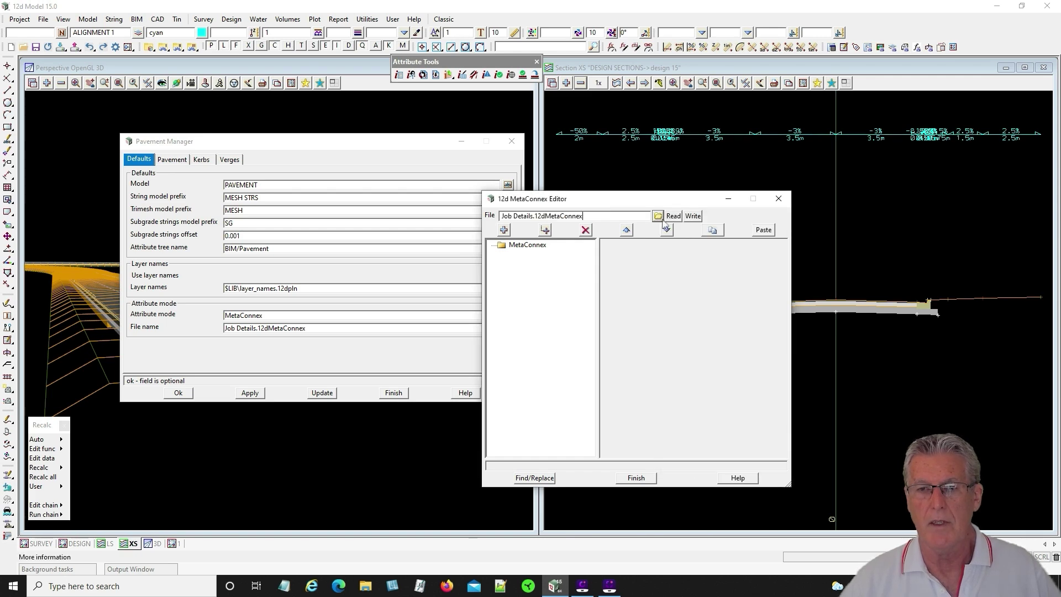
click(673, 216)
Expand Job > Details > Location and review the Stage, District, Revision and Road Name fields.
click(502, 256)
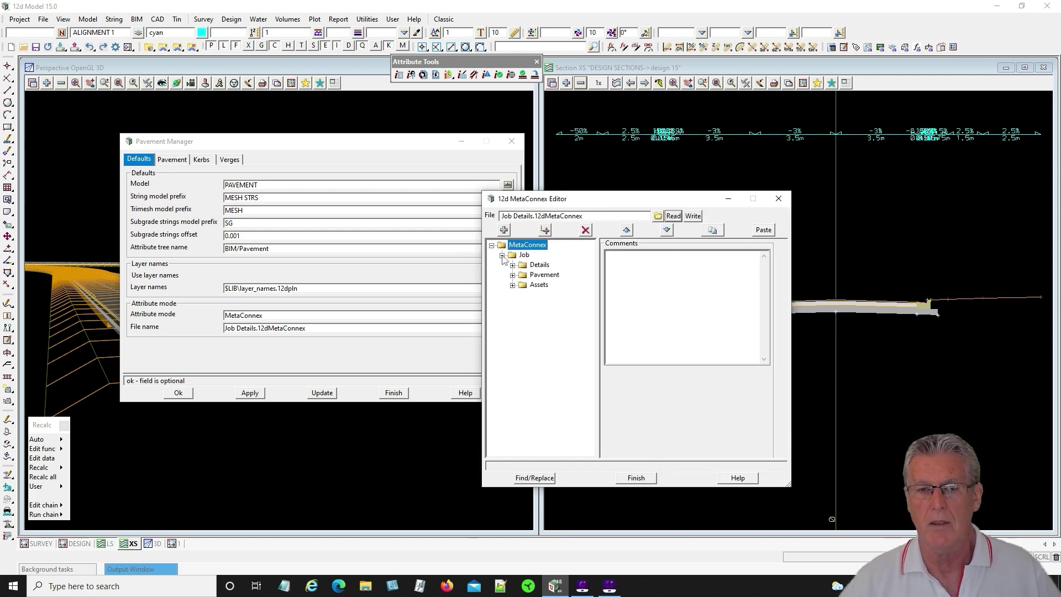
click(512, 264)
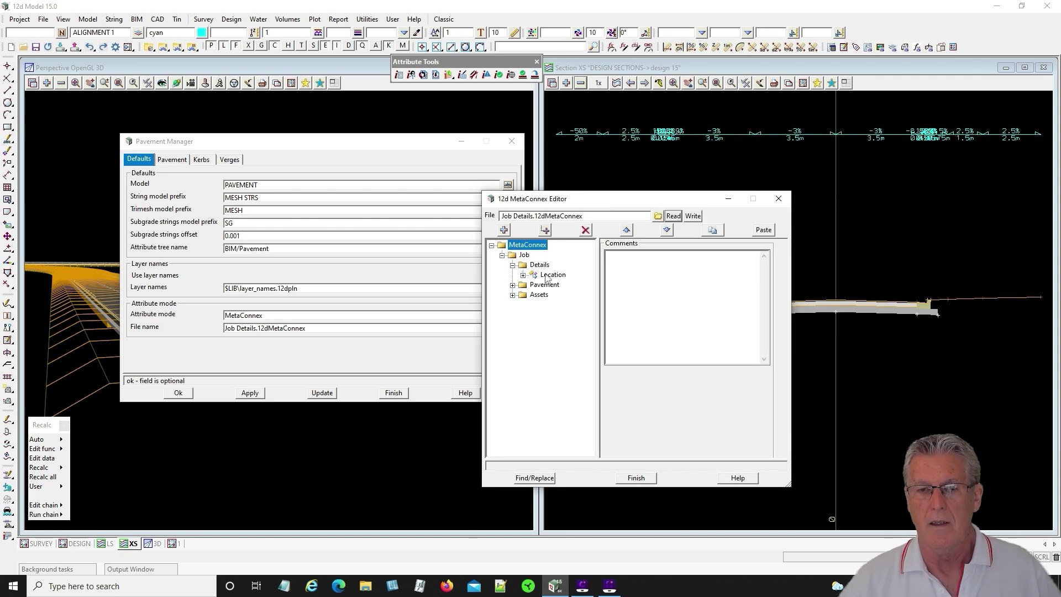
click(523, 274)
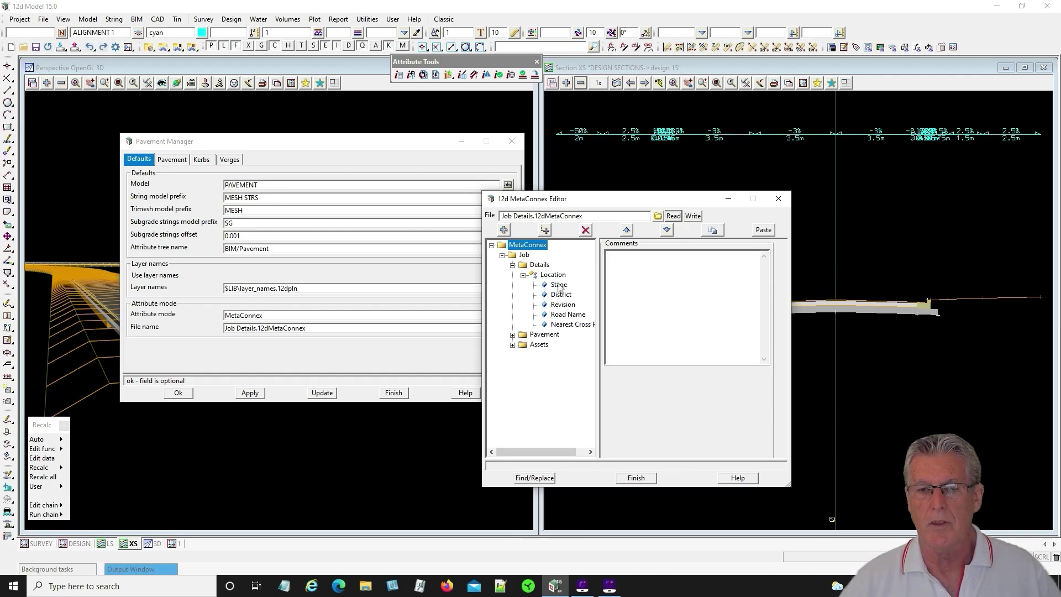
click(558, 284)
drag(791, 347, 890, 347)
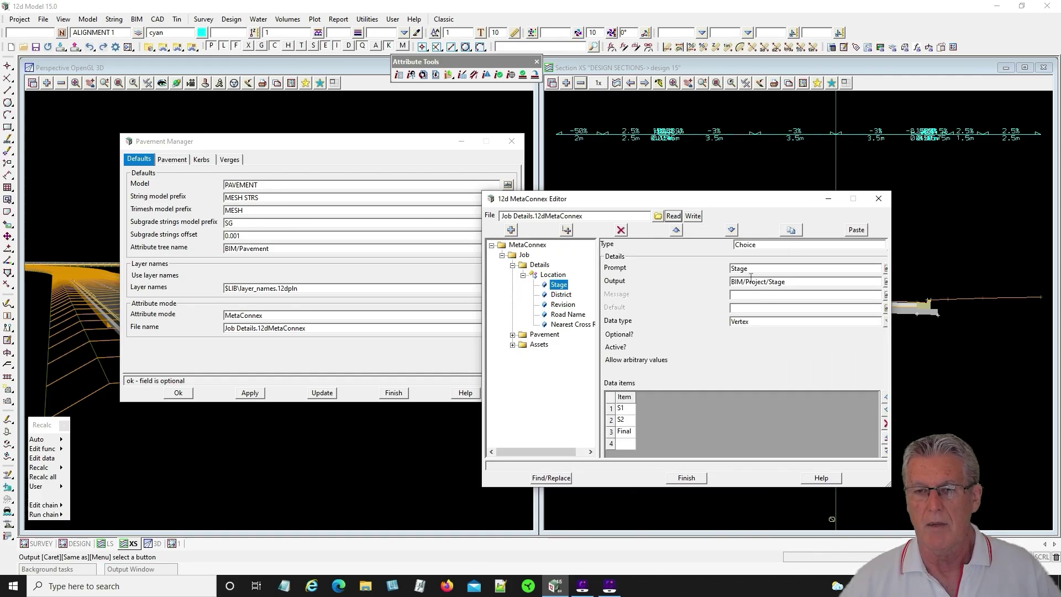
click(561, 294)
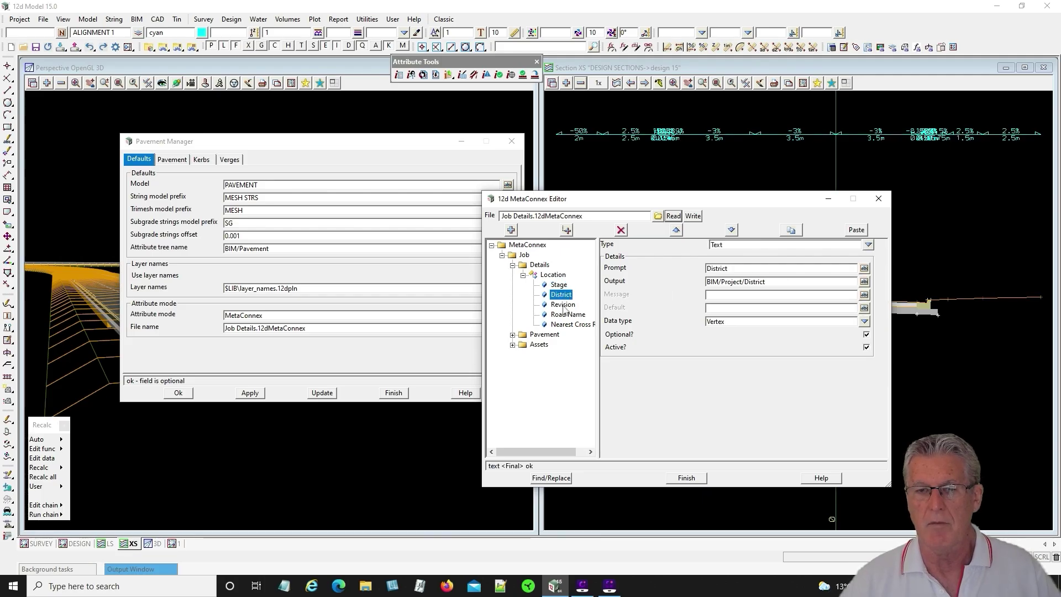
click(563, 305)
click(567, 315)
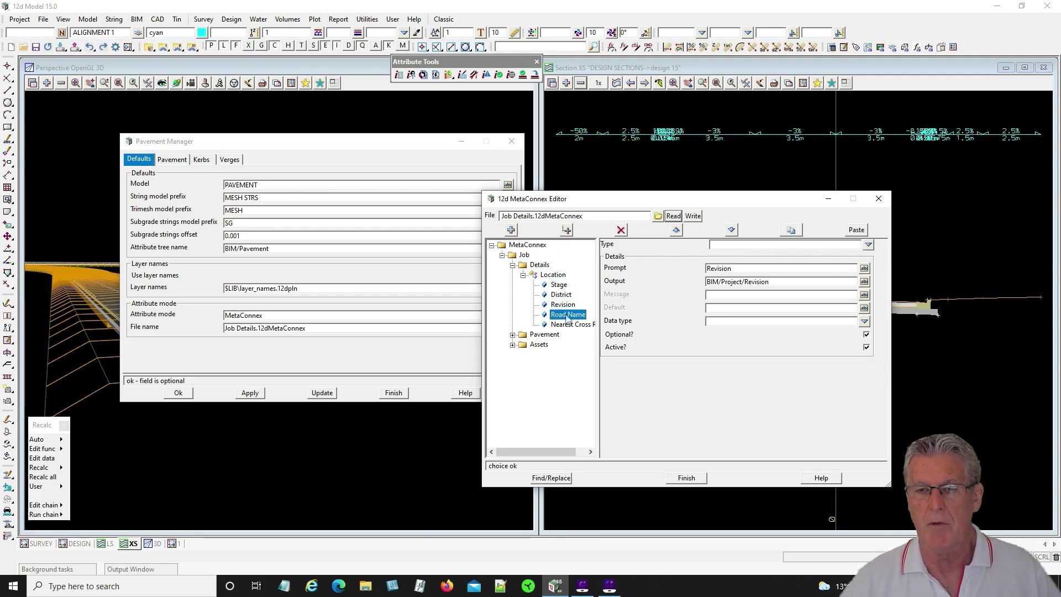
click(523, 276)
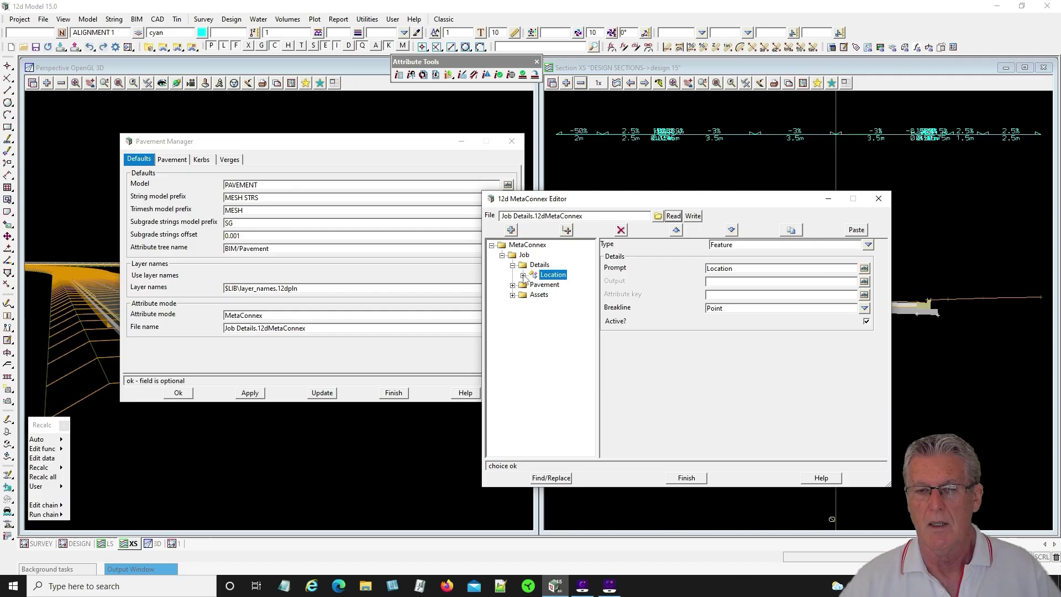
Review Asset's Description, Uniclass 2015, Discipline Code, Asset Status and Asset Owner fields, then close the editor.
click(512, 294)
click(522, 304)
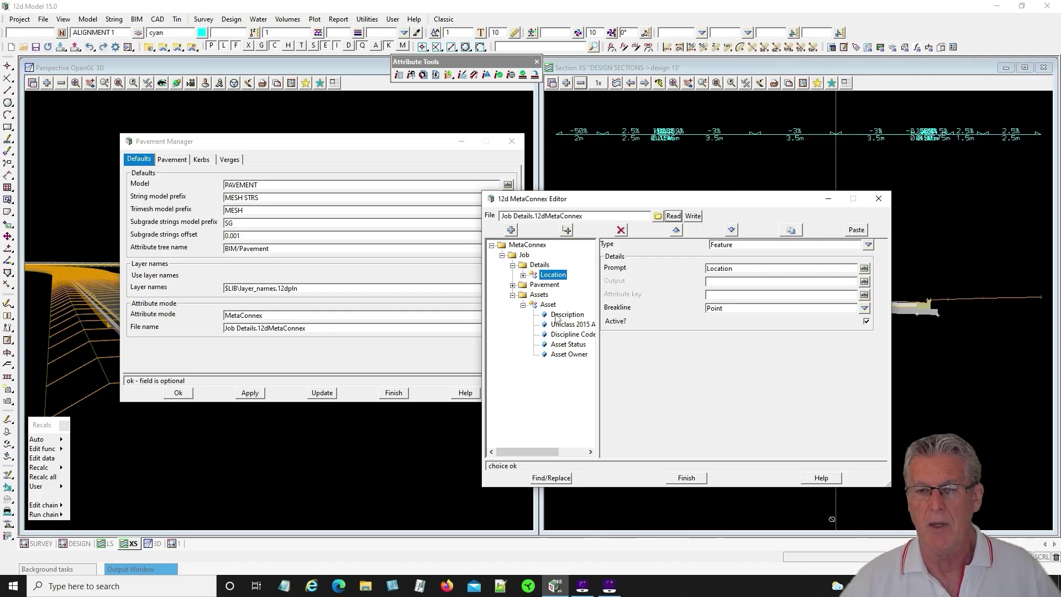
click(557, 314)
click(568, 325)
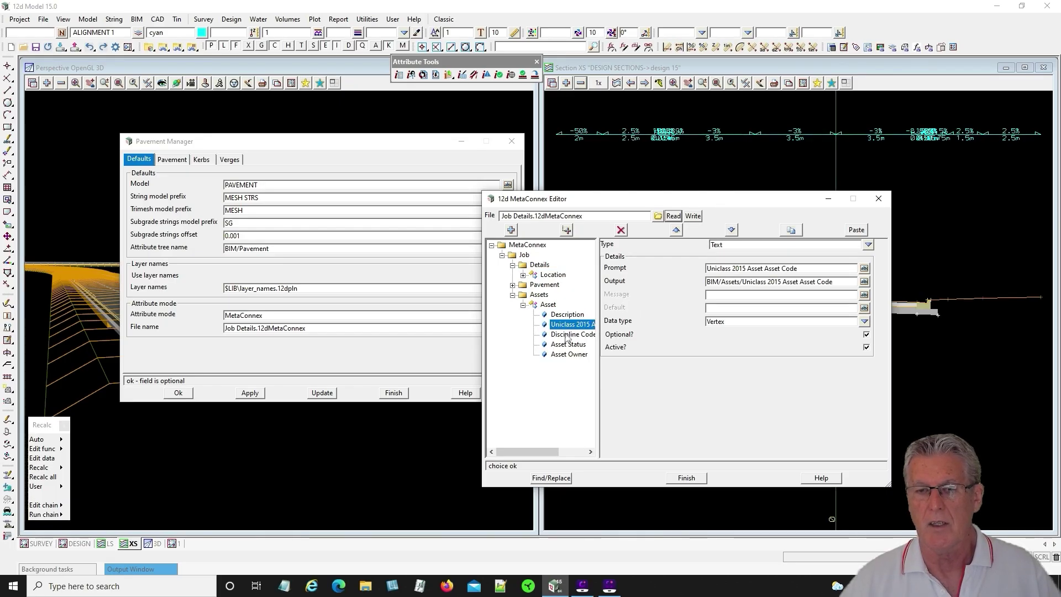
click(568, 335)
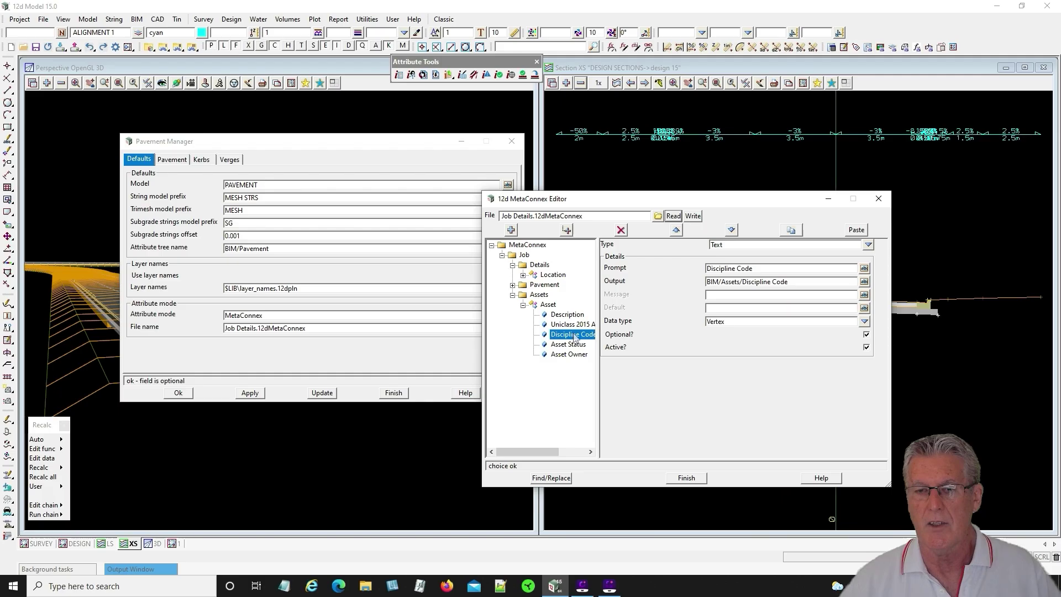
click(568, 344)
click(570, 354)
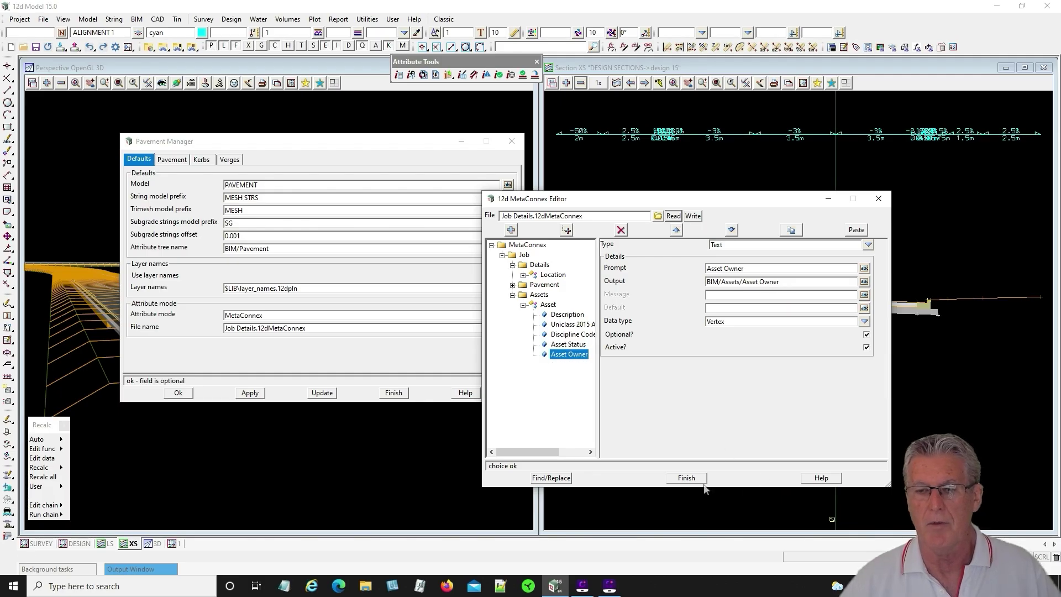
click(687, 477)
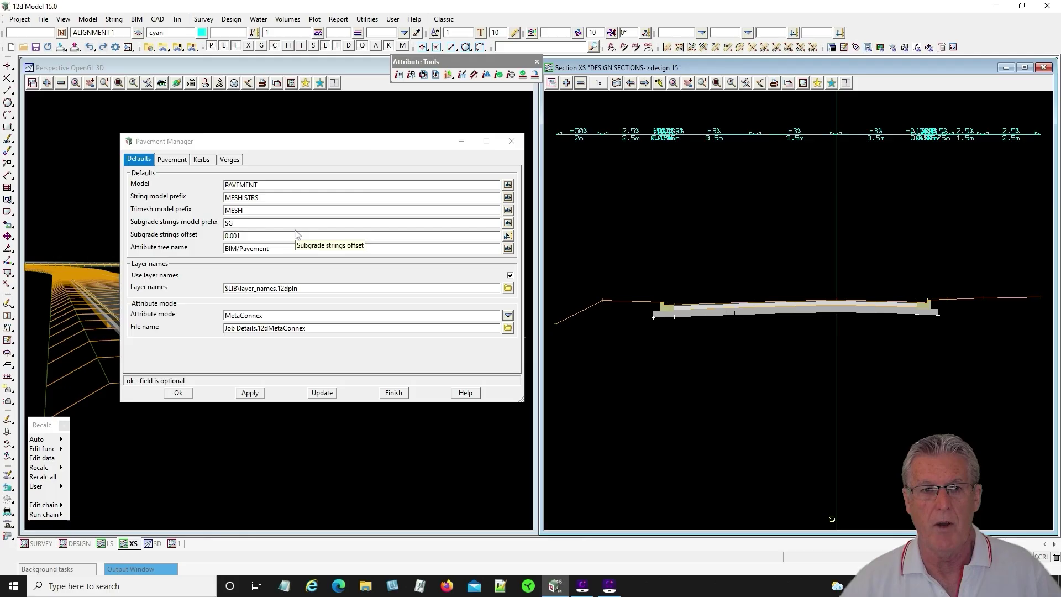
Auto-fit the pavement types' Description column, inspect the PB01 Grassed Batter row, and open PT01's layers.
click(172, 159)
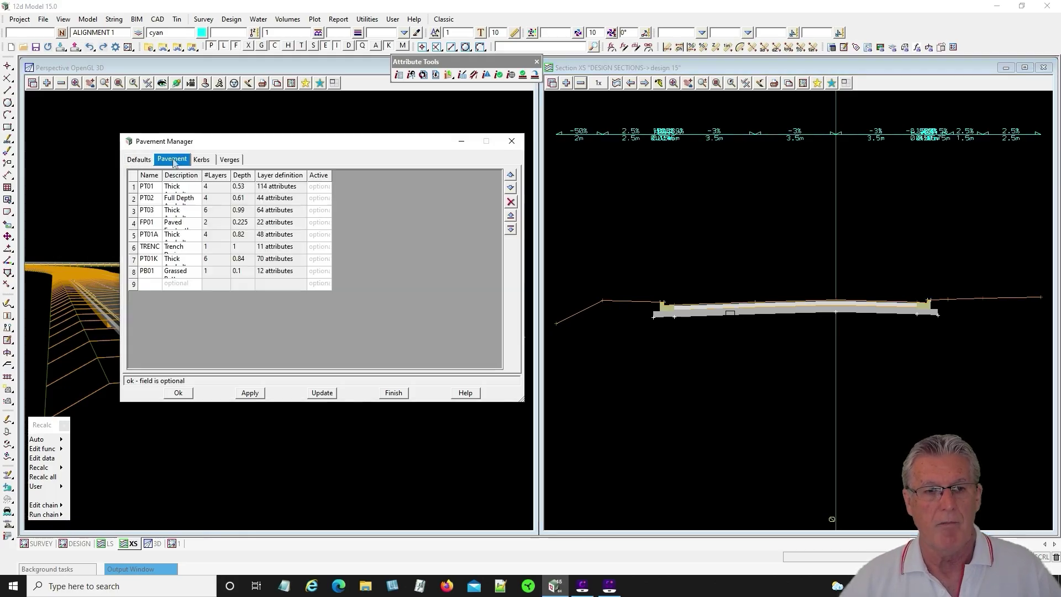
double_click(201, 174)
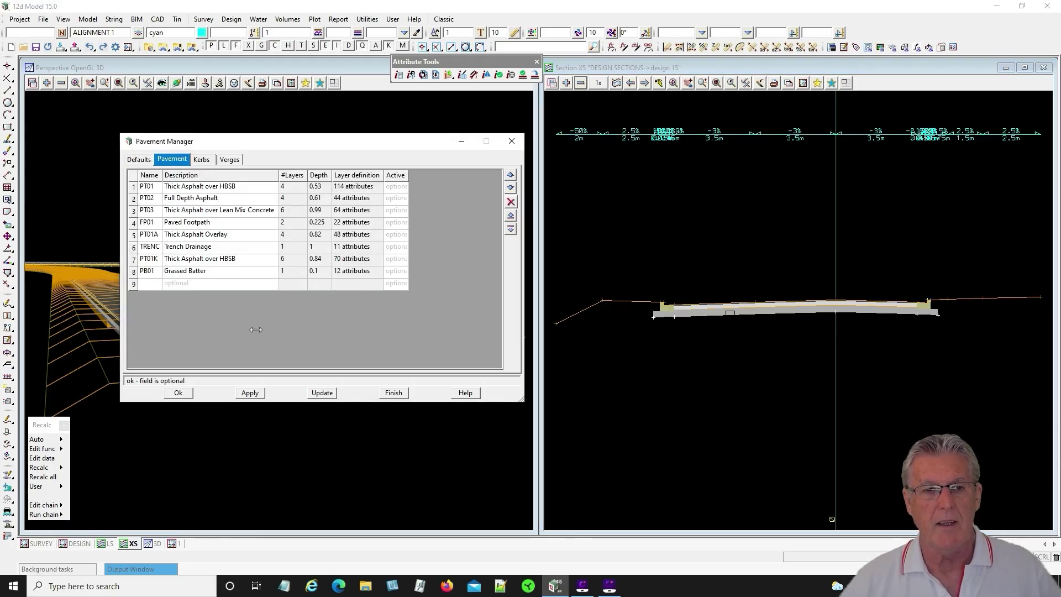
click(133, 272)
right_click(134, 274)
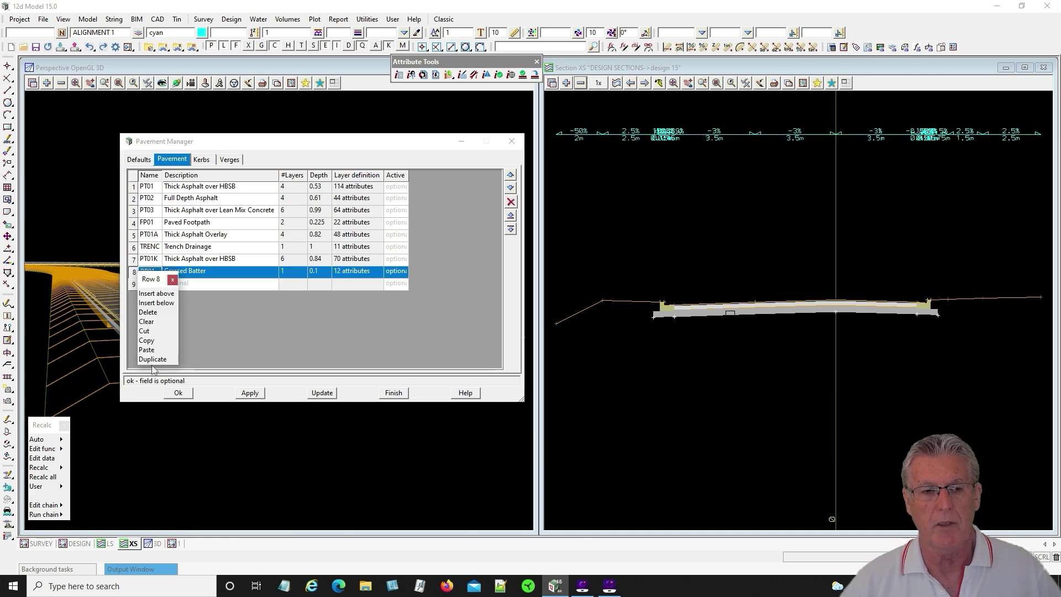
click(261, 331)
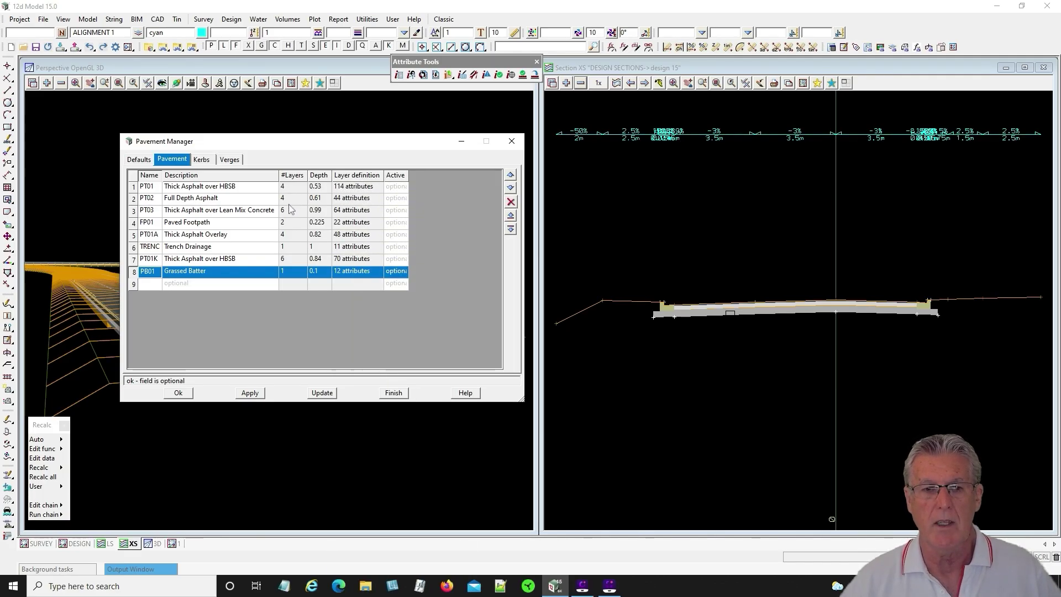
mouse_move(352, 191)
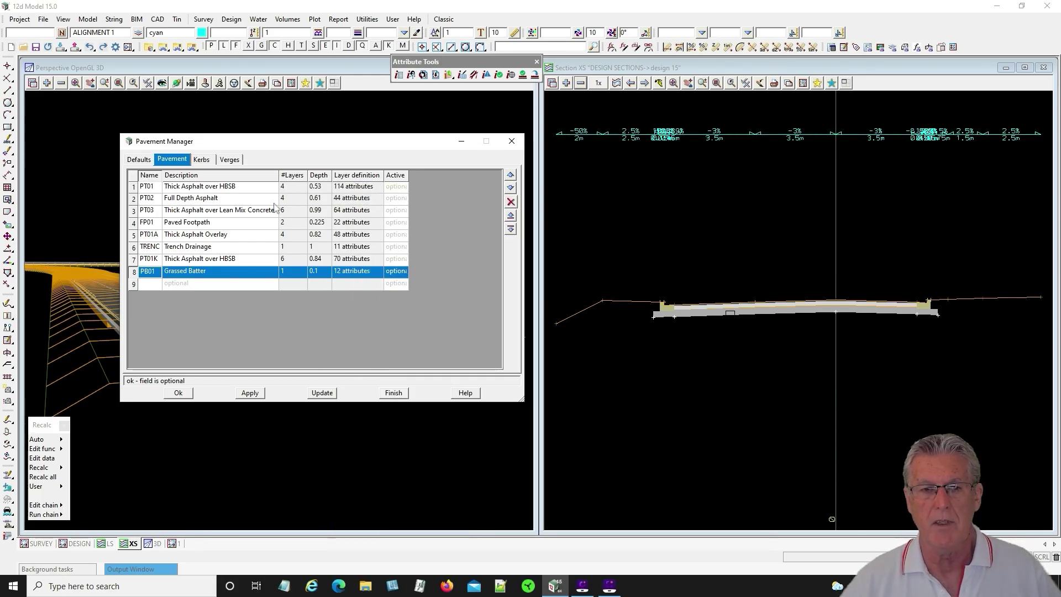
double_click(353, 187)
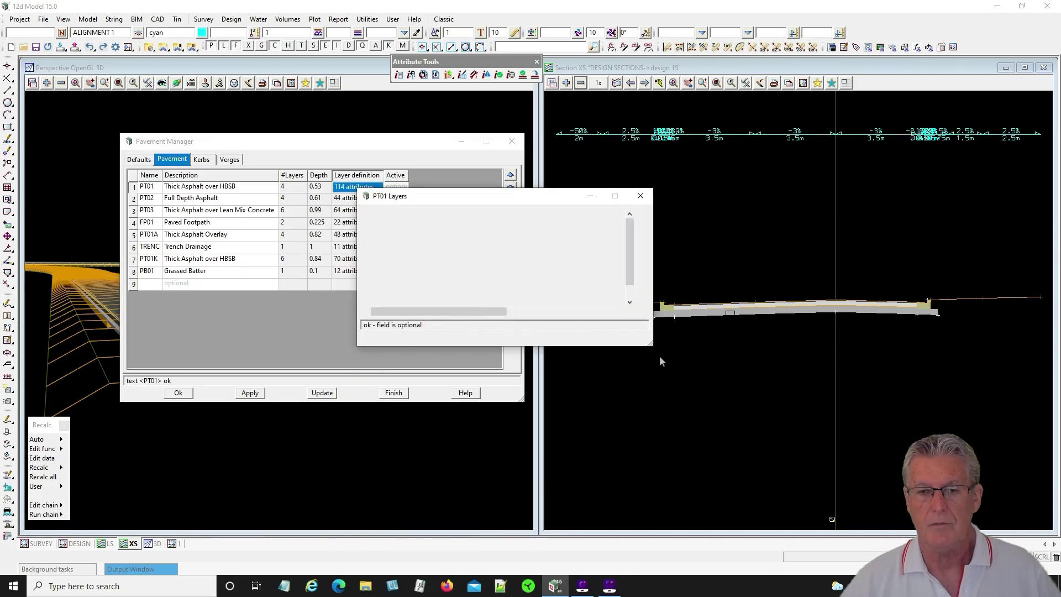
Browse the Road > Zone materials for PT01's empty seventh layer, then cancel without changes.
drag(653, 346, 759, 384)
double_click(396, 305)
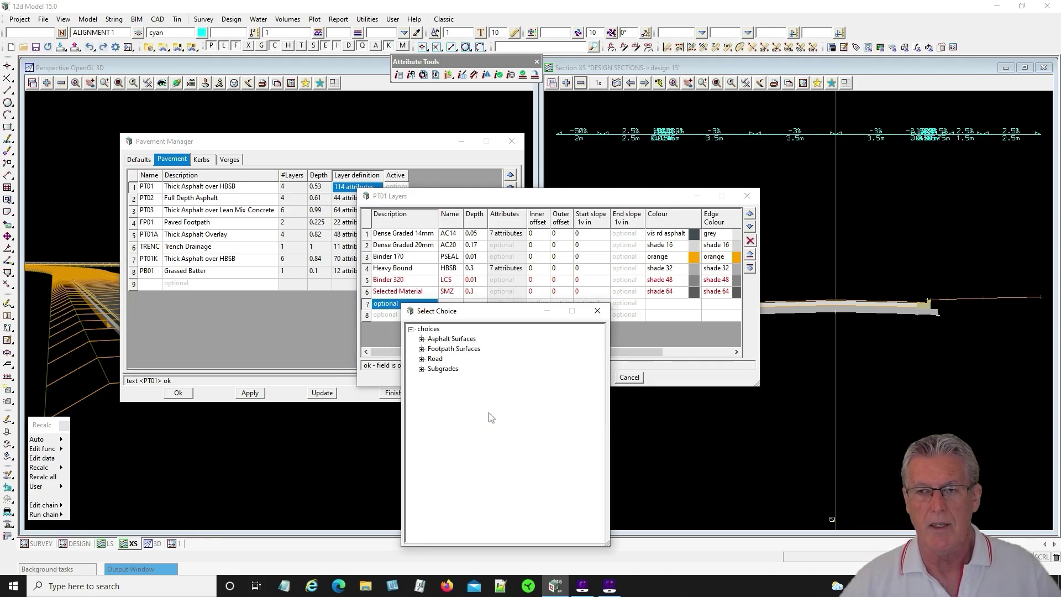
click(422, 359)
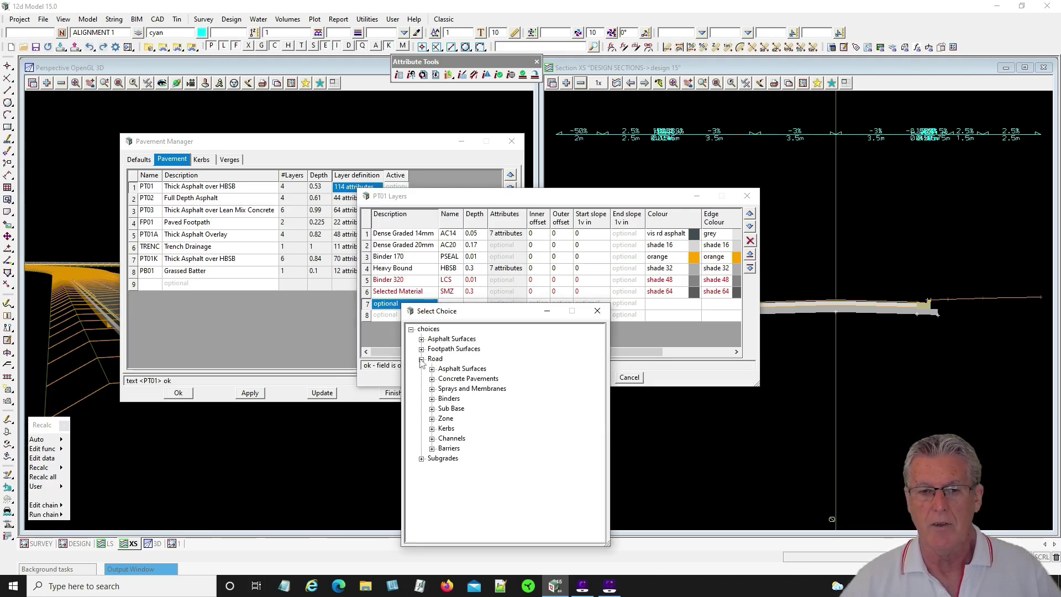
click(432, 419)
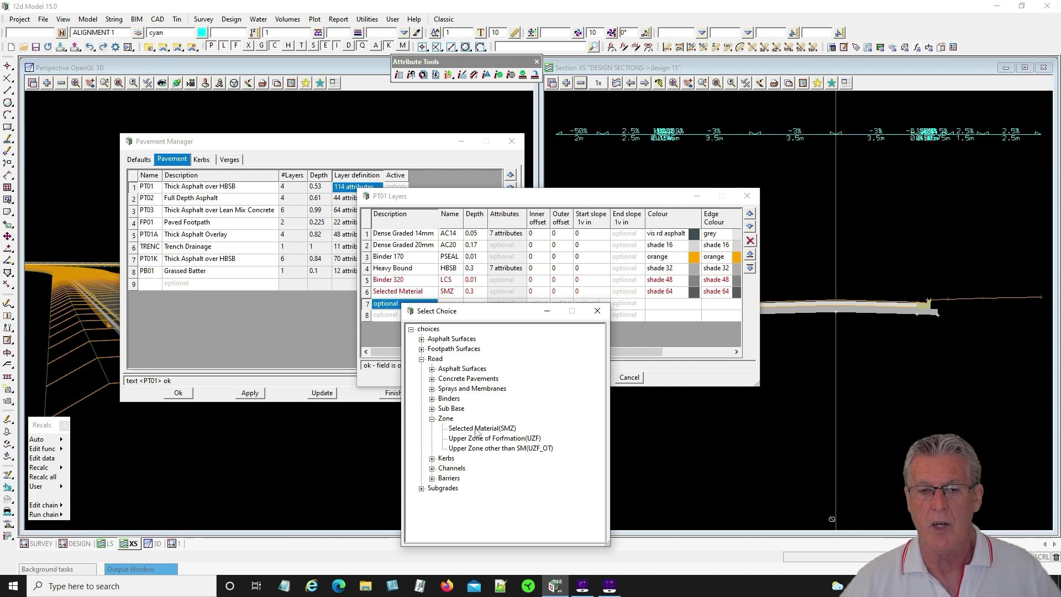
click(597, 311)
mouse_move(502, 234)
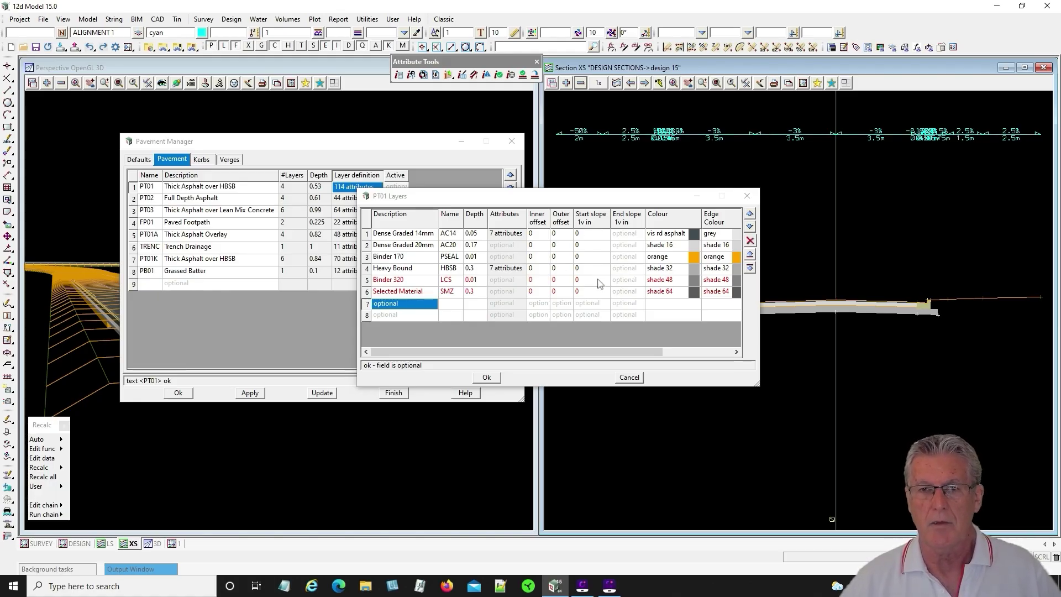
drag(611, 352, 570, 355)
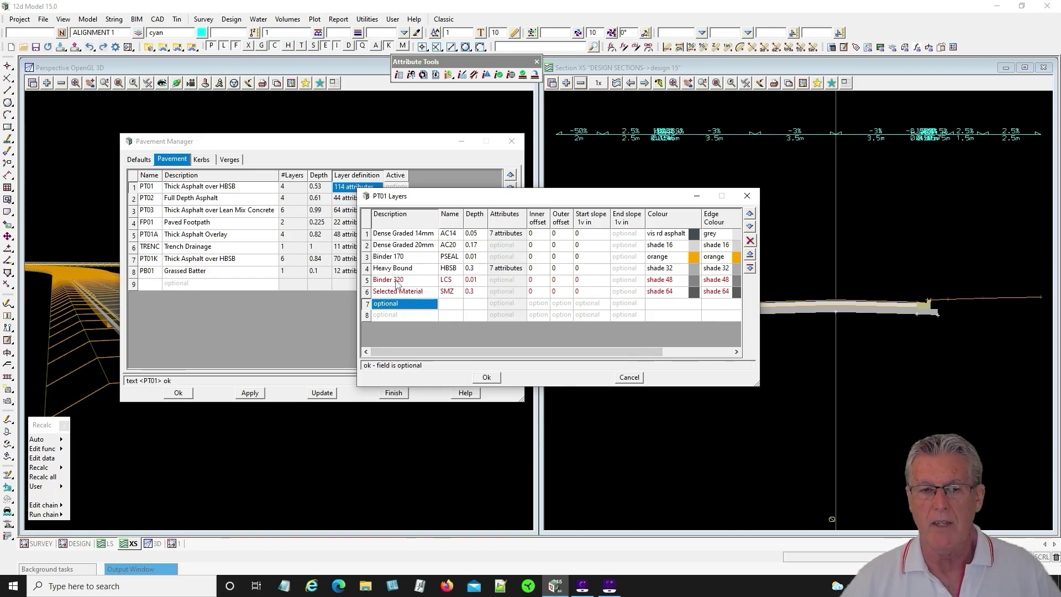
click(630, 377)
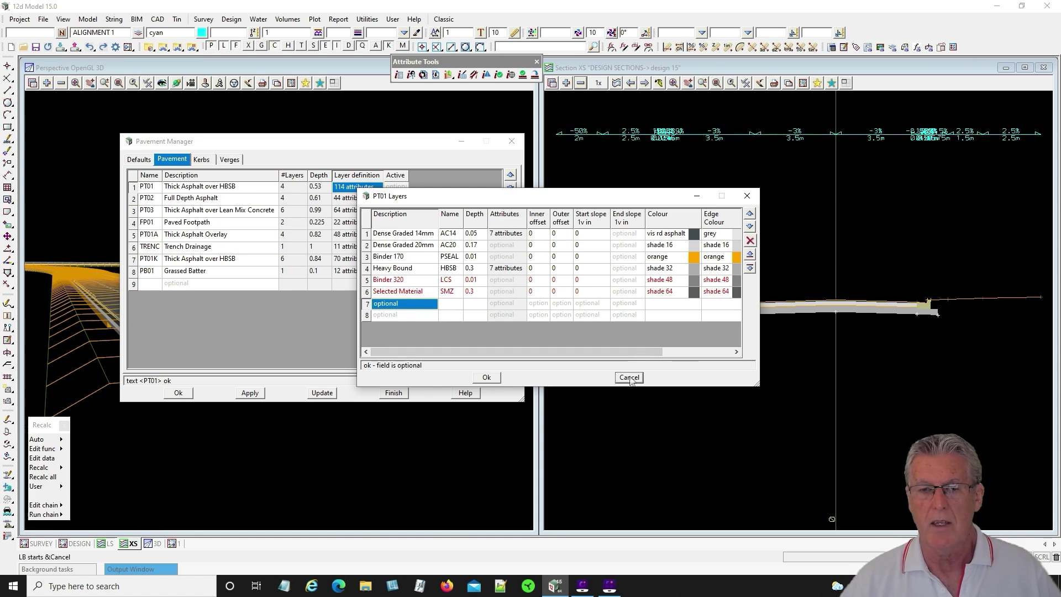
Open an empty layer definition for new pavement type row 9 and discard it.
click(139, 159)
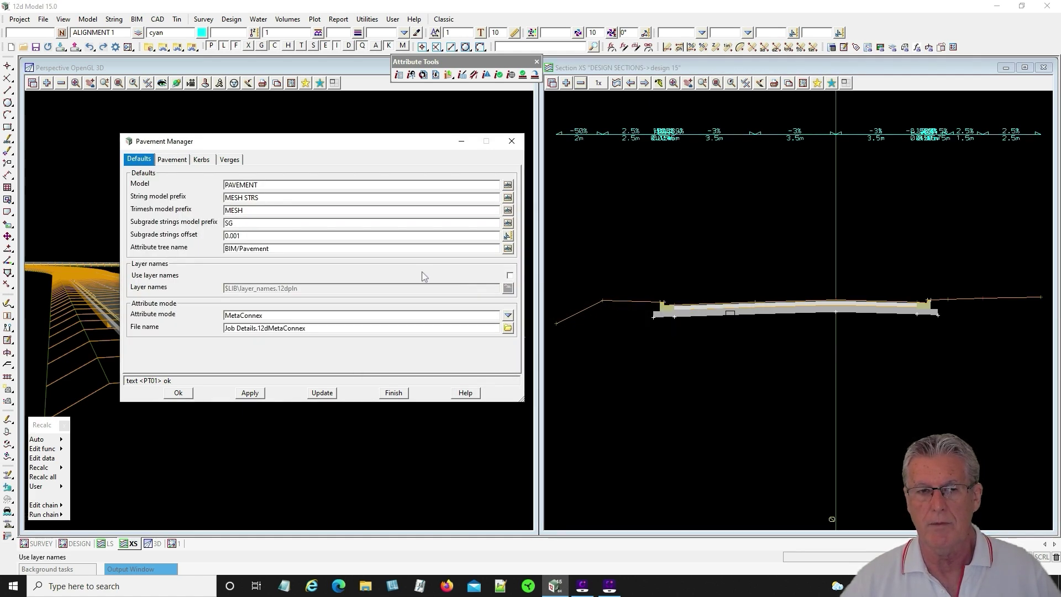
click(167, 160)
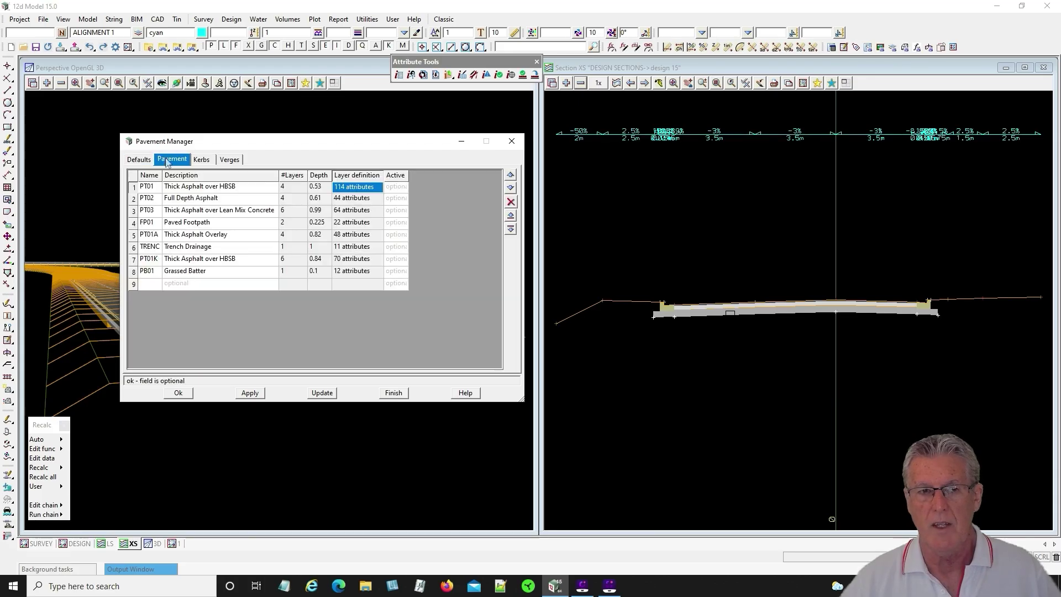
click(356, 284)
click(395, 331)
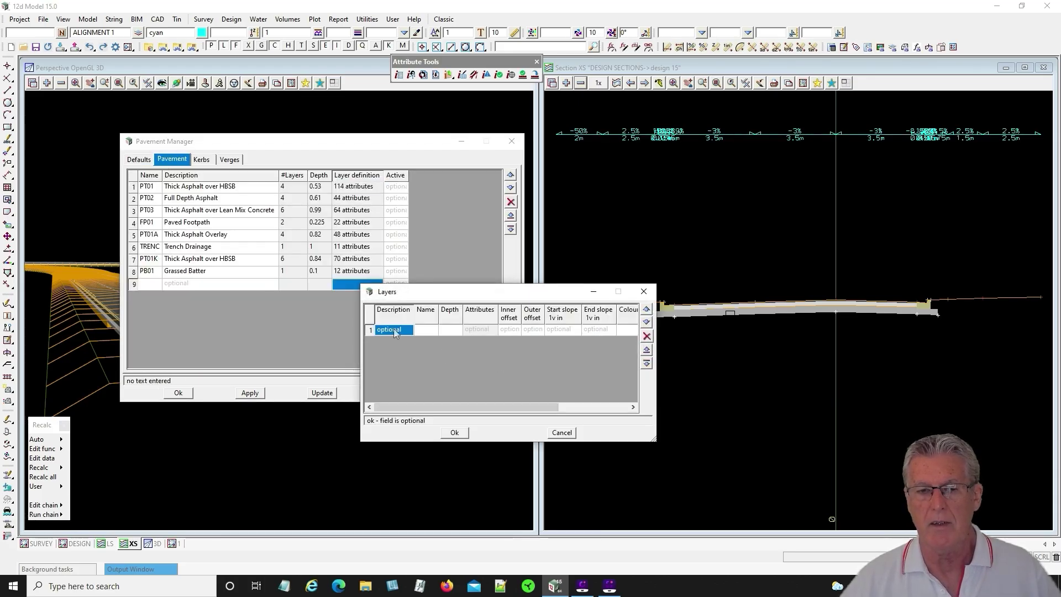
click(395, 330)
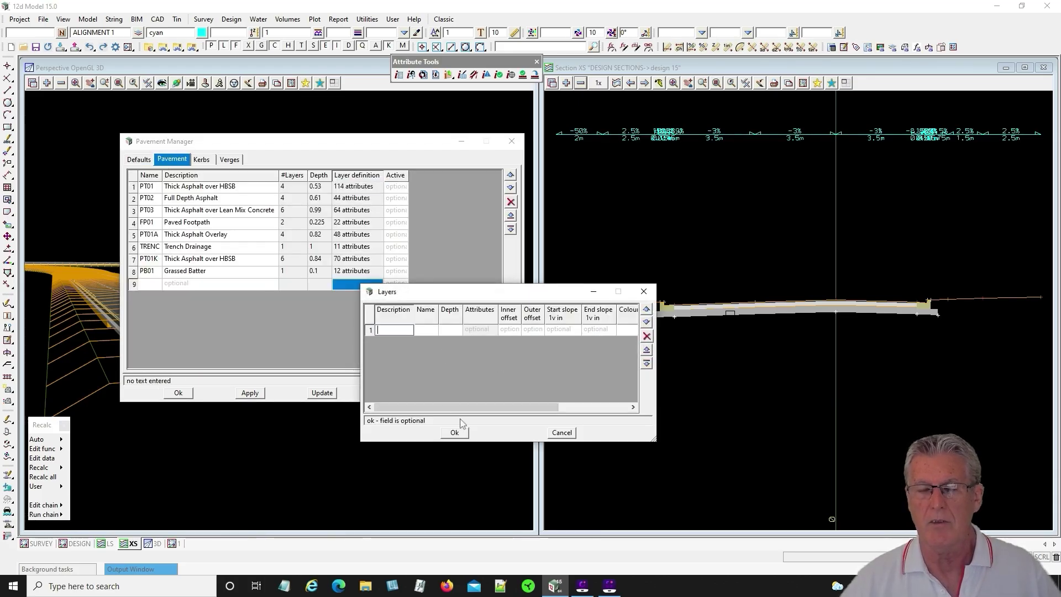
click(562, 433)
Turn Use layer names back on in the defaults and show the kerb types table.
click(138, 159)
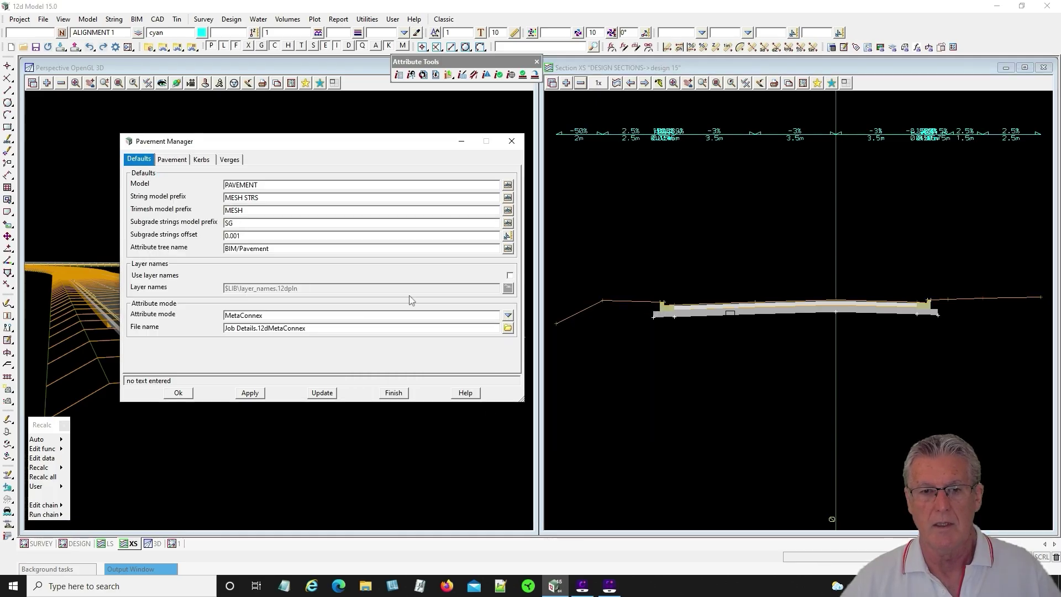
click(508, 275)
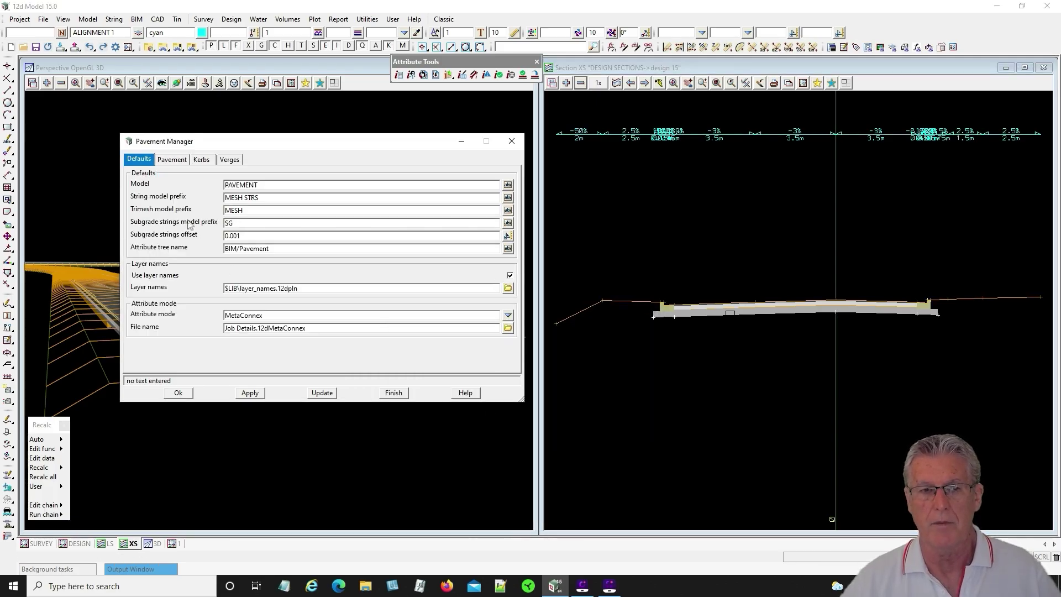
click(196, 162)
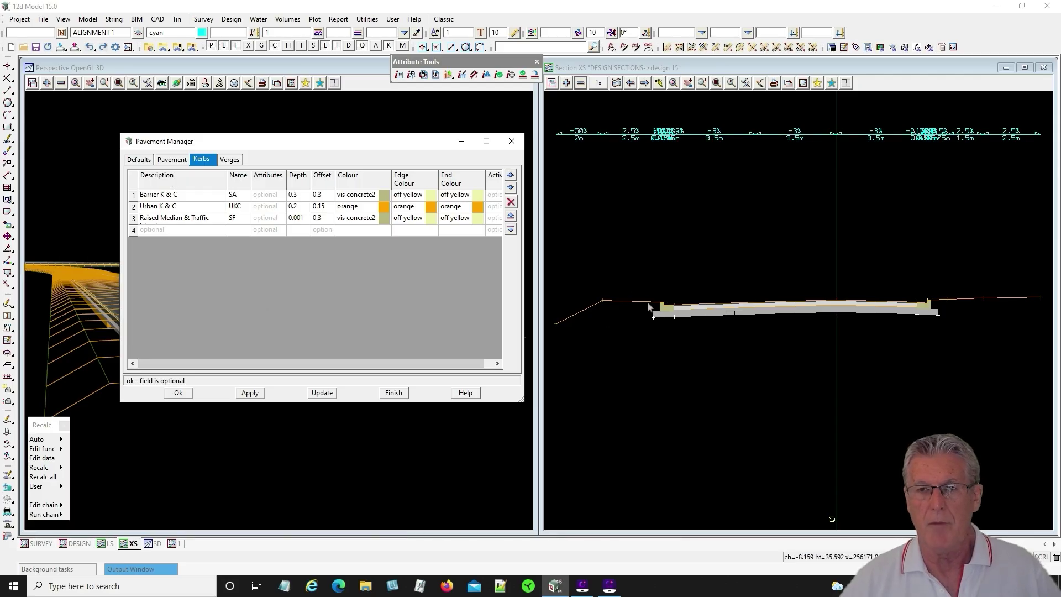
Browse the Road > Kerbs choices for a new fourth kerb without selecting one.
double_click(155, 230)
click(179, 287)
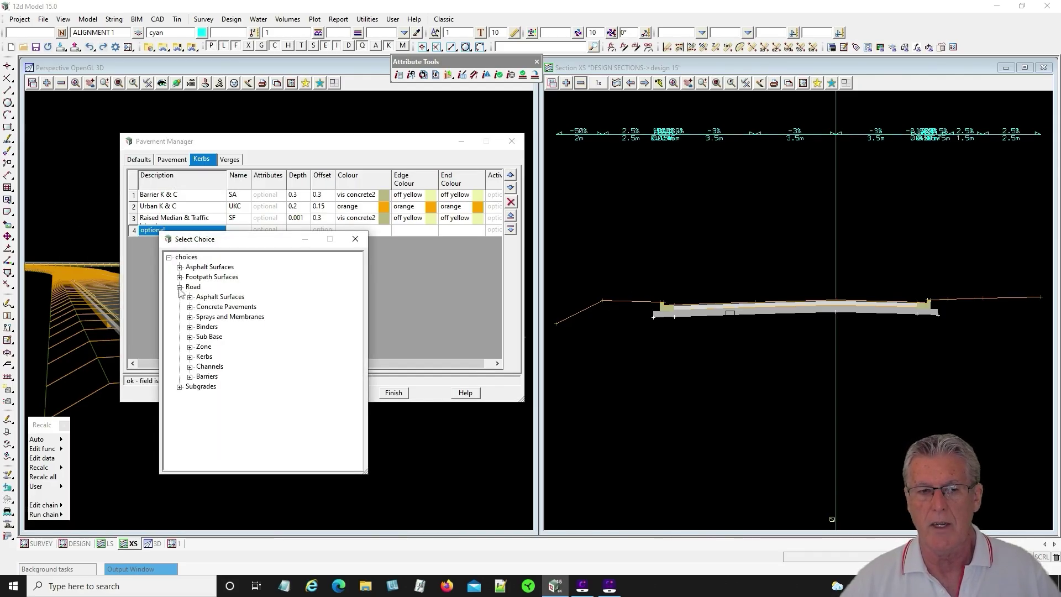
click(190, 357)
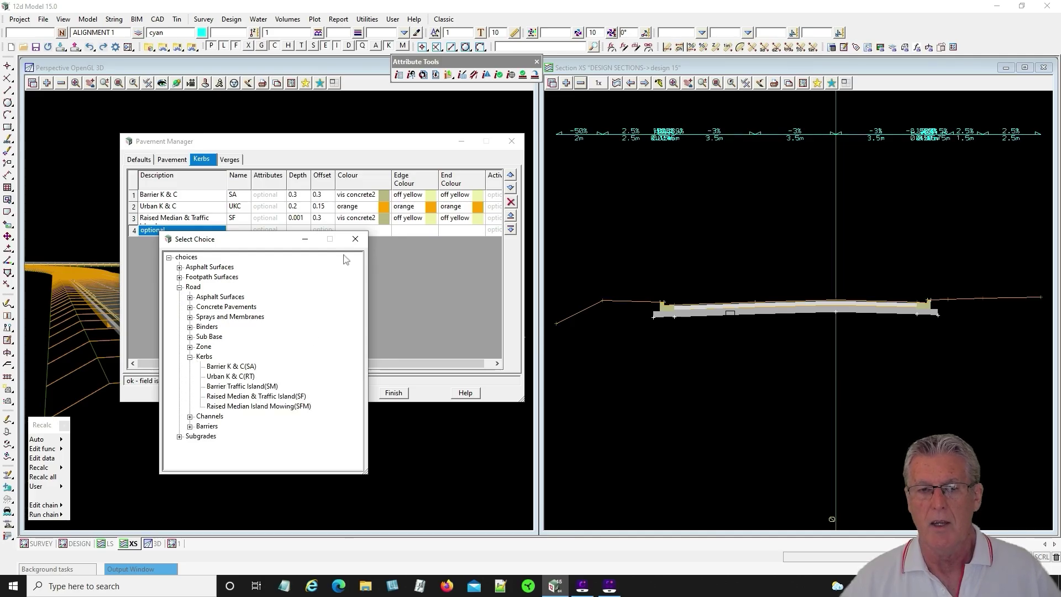
click(355, 239)
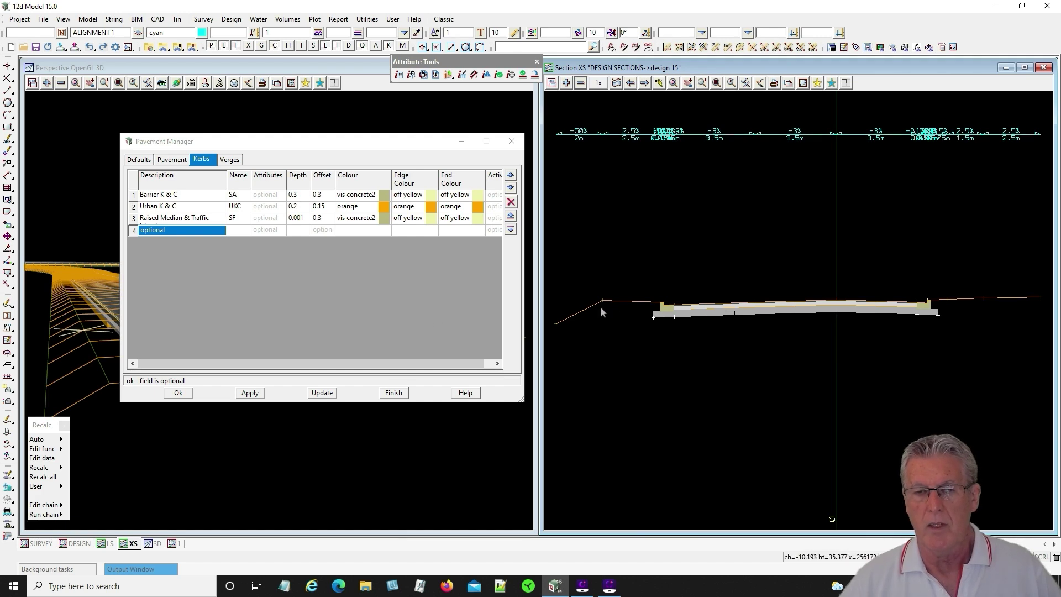
Review the verge materials table and close the Pavement Manager with Finish.
scroll(601, 312, up, 2)
scroll(649, 313, up, 1)
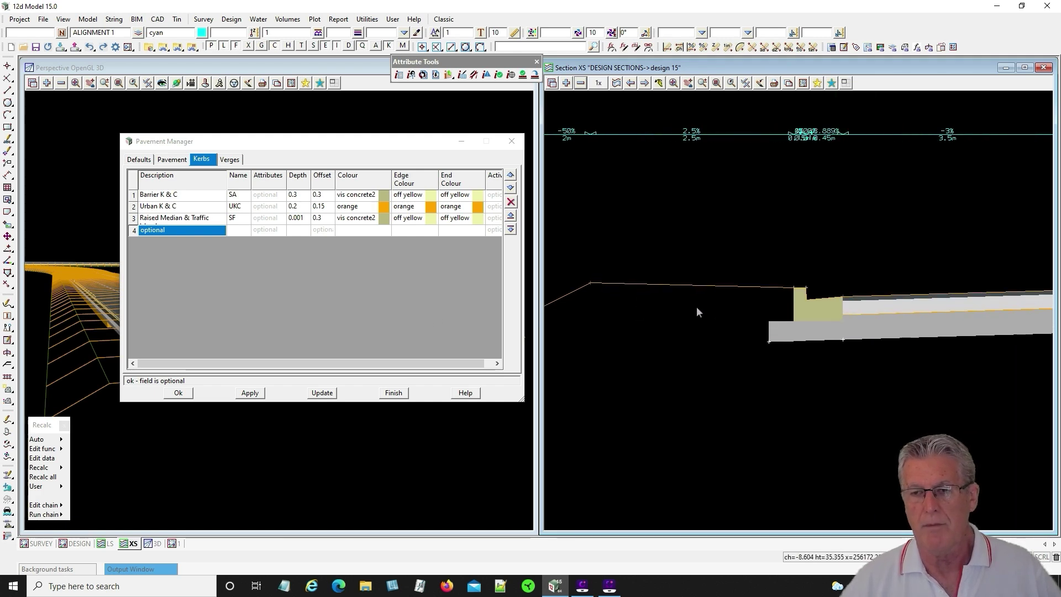
click(230, 160)
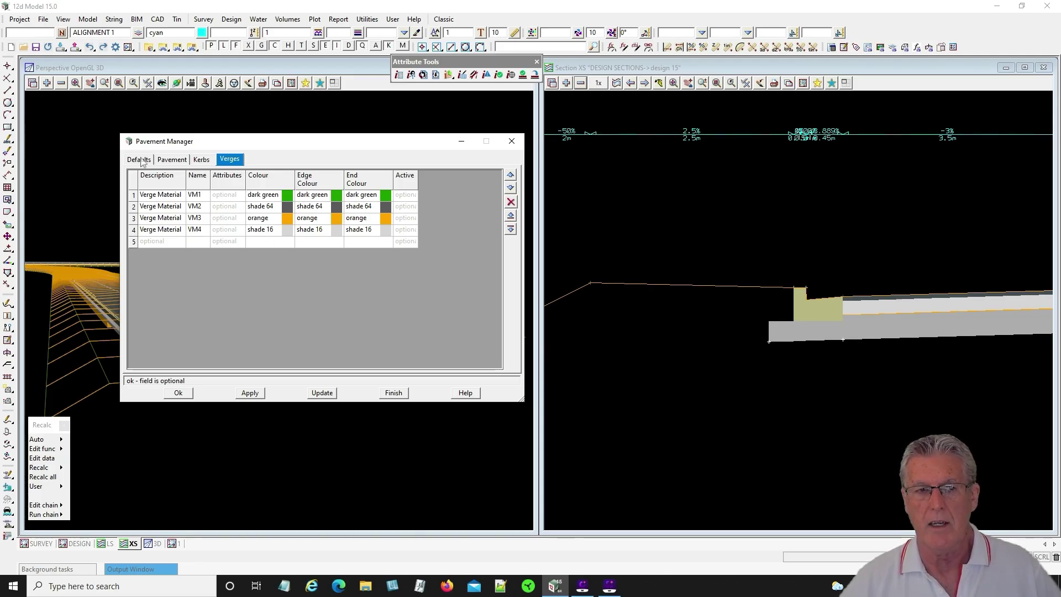
click(393, 392)
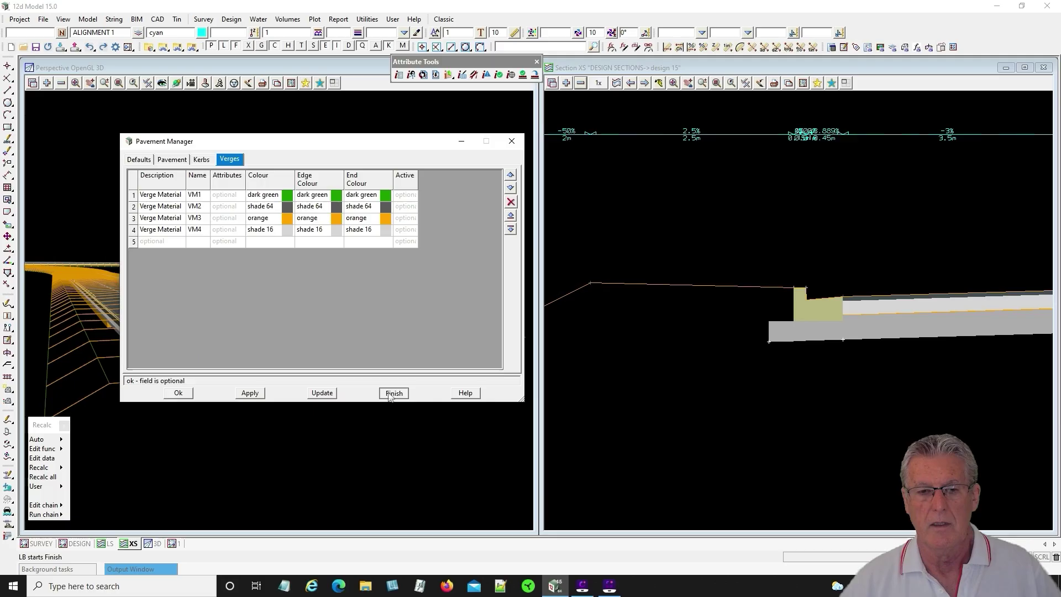
Edit the road string's MTF data and open its left TRI_PAVEMENT_NEW_KERB_FROM_ATTRS snippet.
click(42, 458)
click(120, 353)
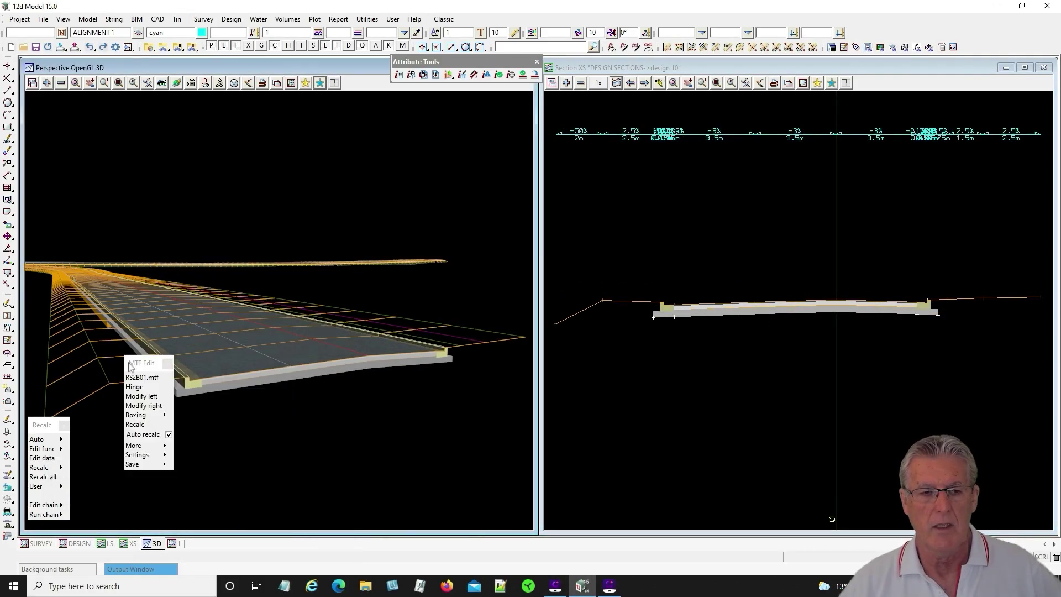
drag(55, 104, 47, 112)
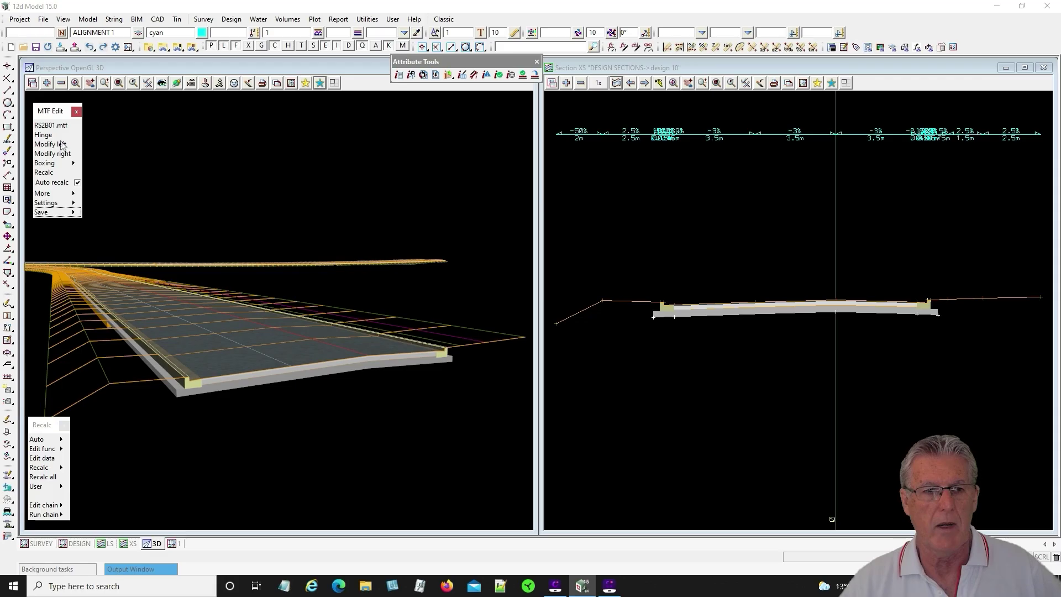
click(61, 144)
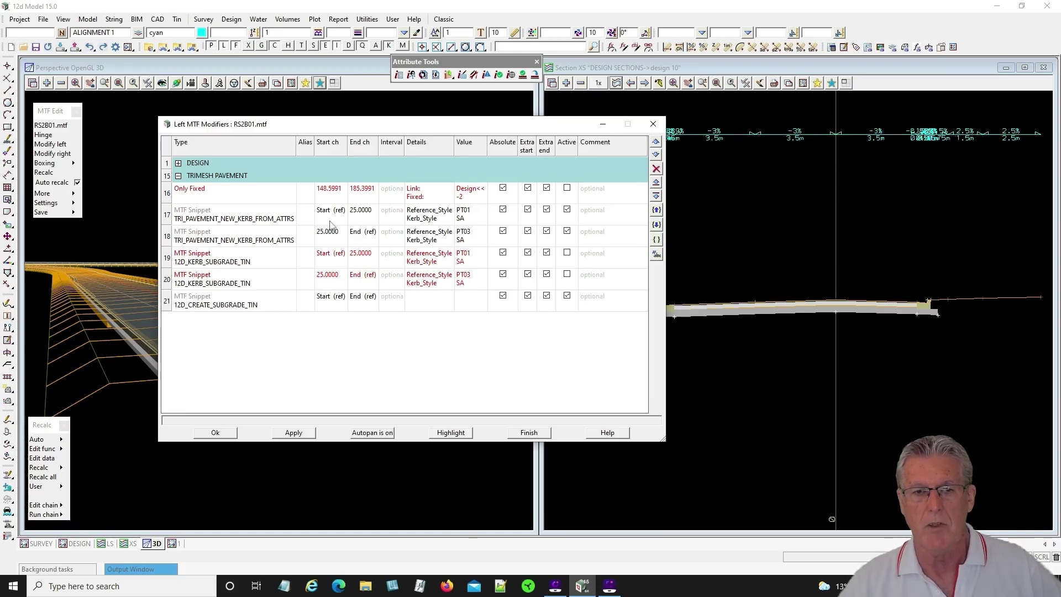
double_click(244, 221)
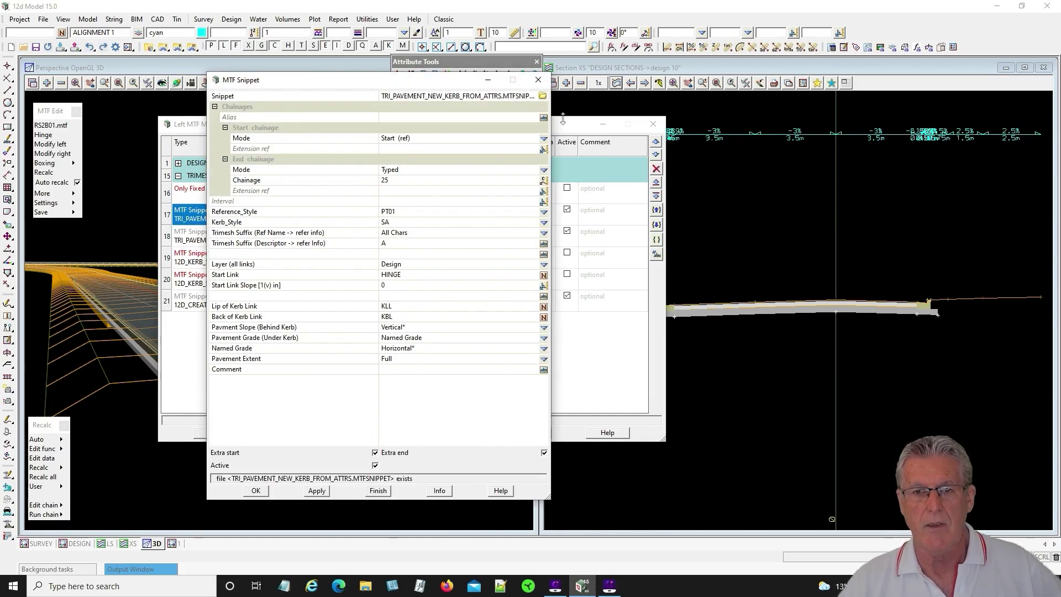
Review the pavement reference style choices and leave the style as PT01.
drag(562, 120, 393, 150)
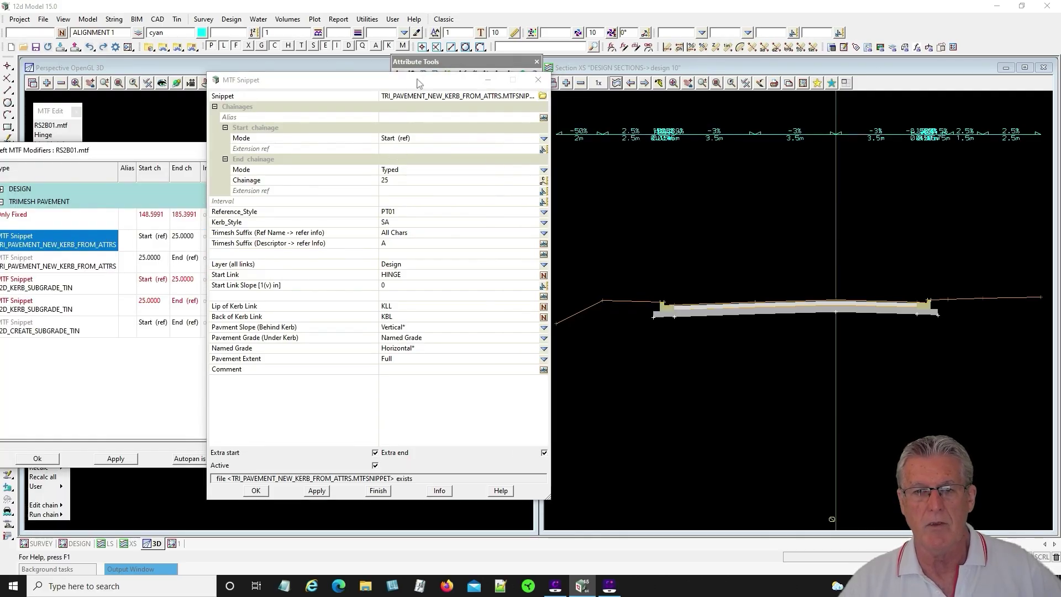
click(545, 213)
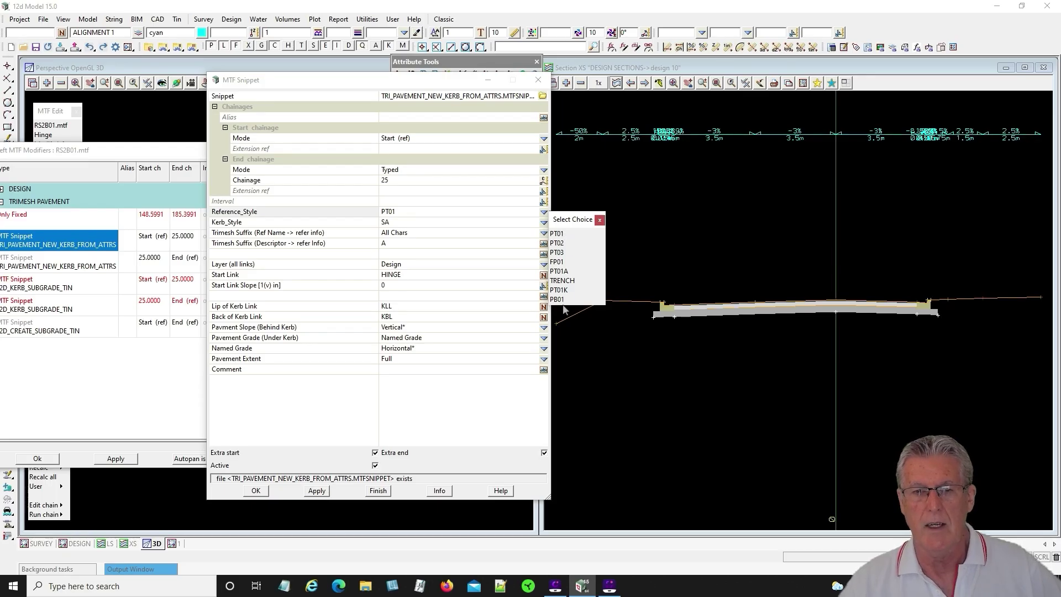
click(600, 220)
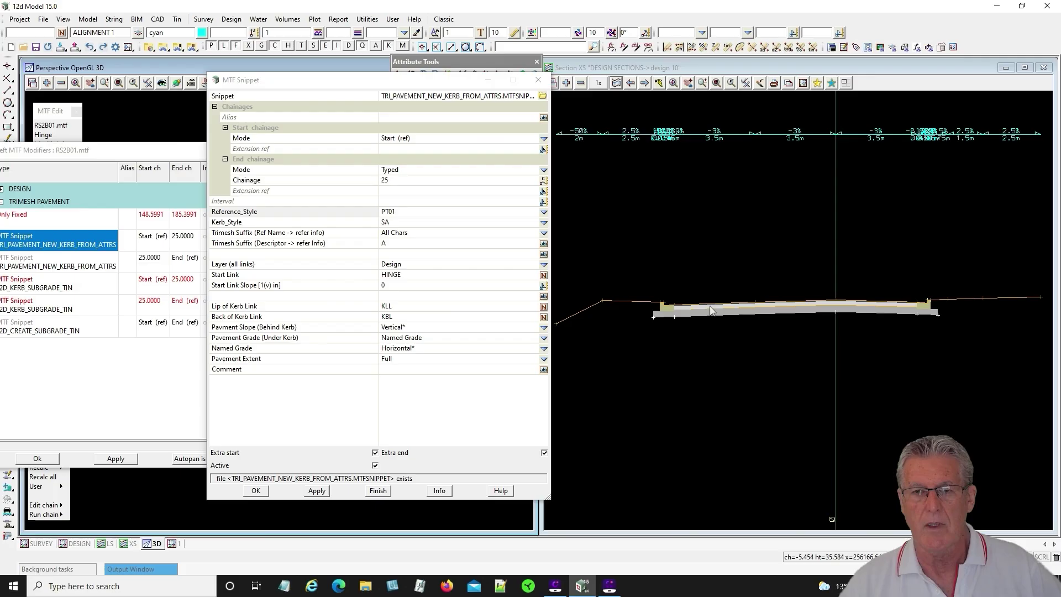
Check the String Attributes of pavement trimesh RS2B01 picked in Section XS.
drag(454, 76, 382, 107)
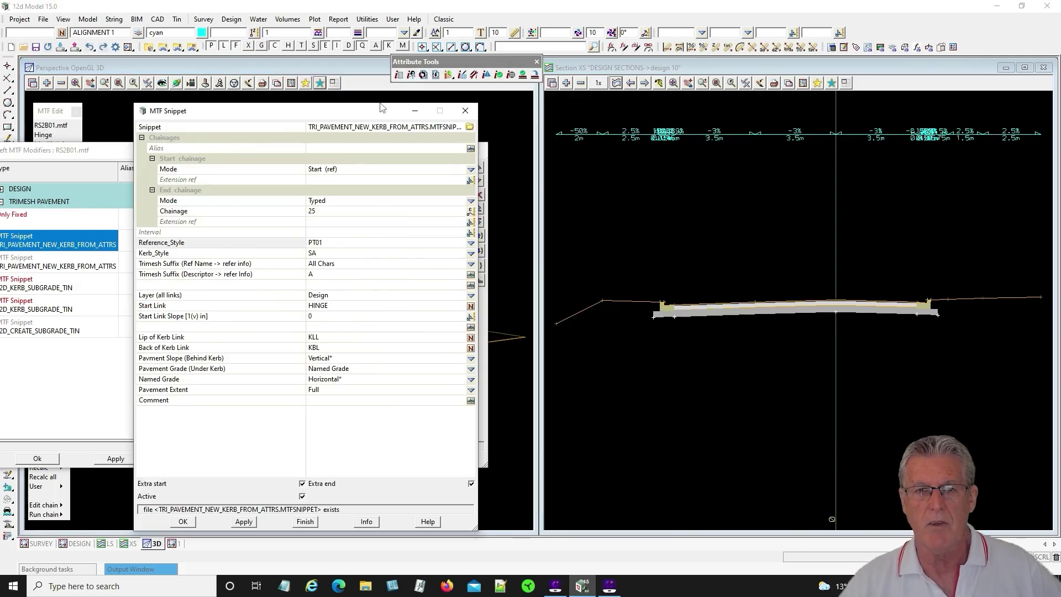
click(399, 75)
click(683, 318)
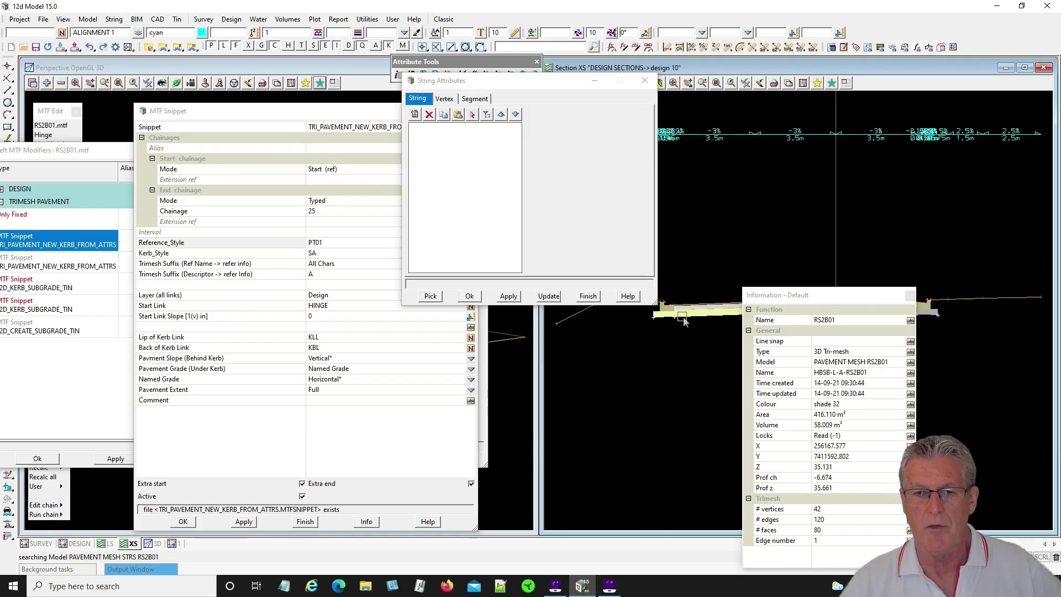
click(588, 296)
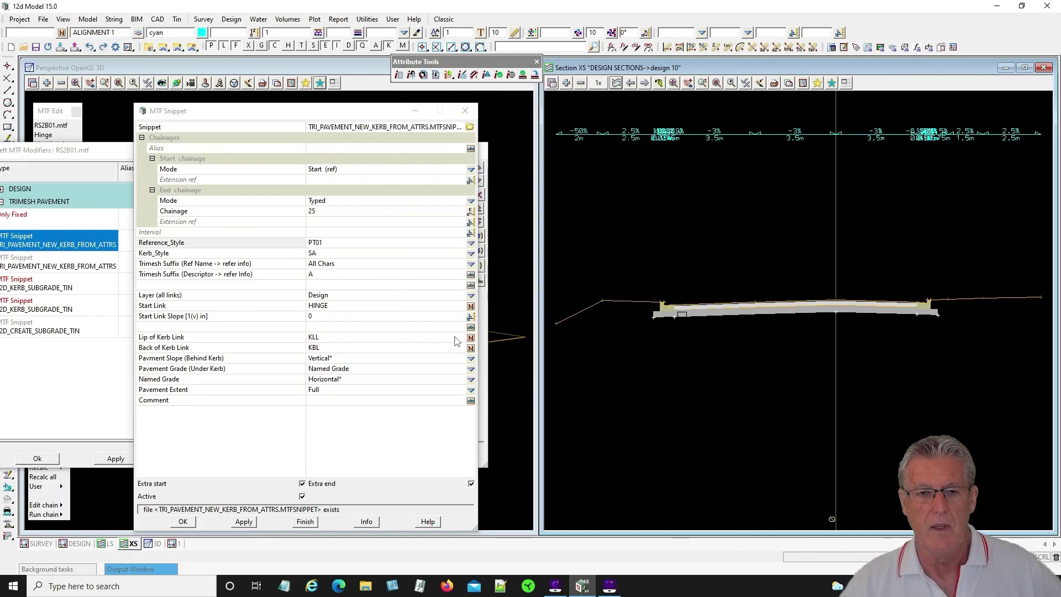
Step the Section XS view through chainages 20, 24.995, 30, 40 and 50.
scroll(653, 314, up, 3)
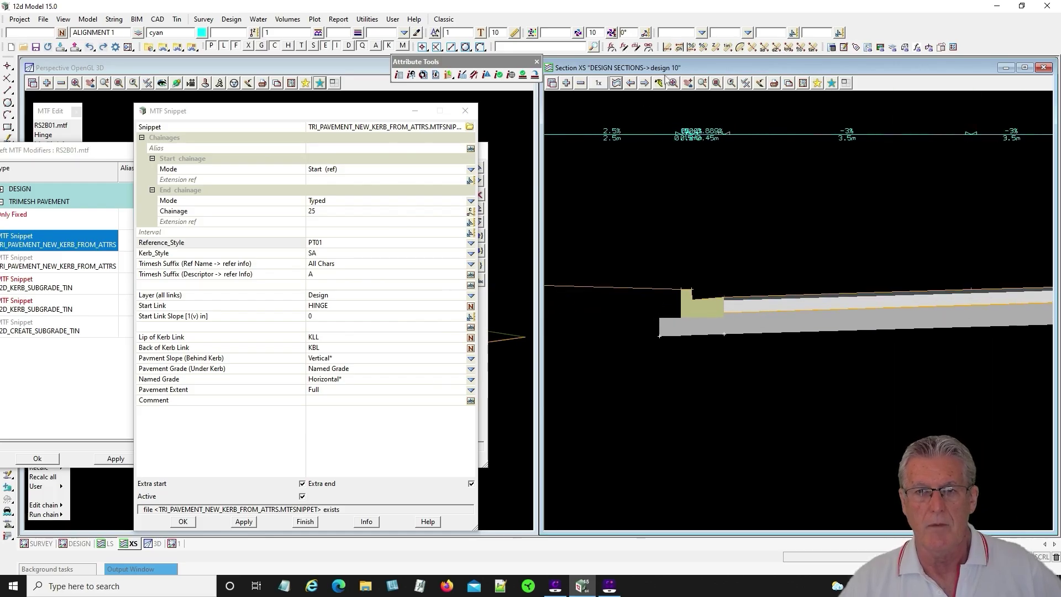
click(644, 83)
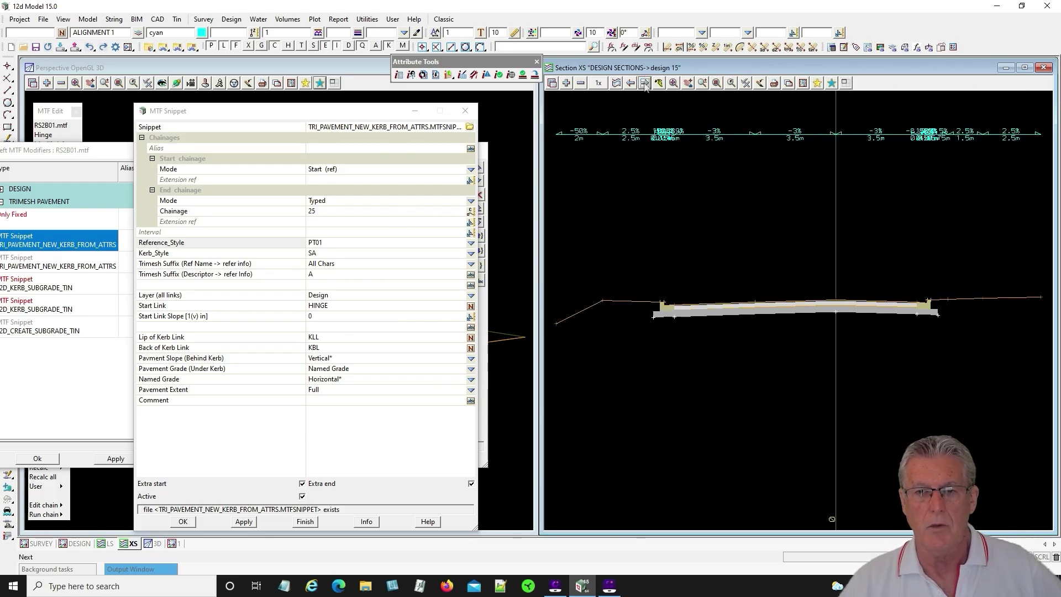
click(644, 83)
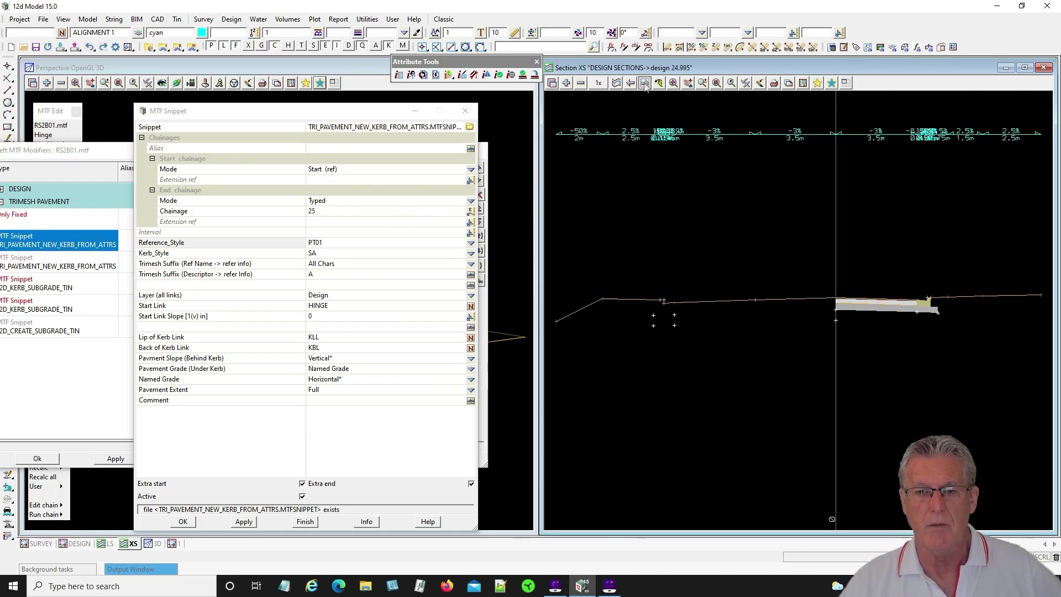
click(645, 83)
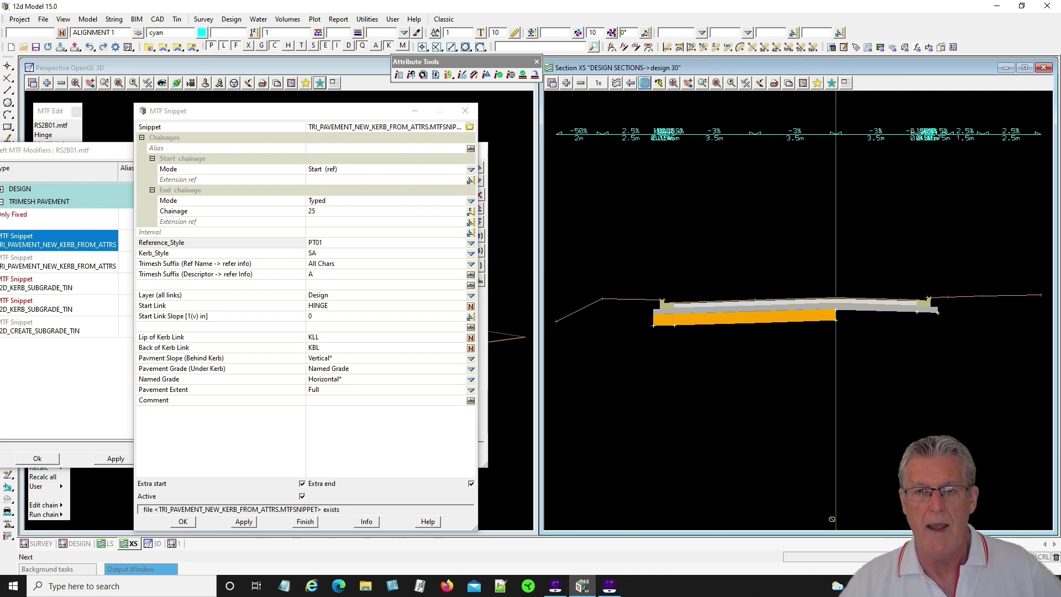
click(645, 82)
click(645, 83)
click(645, 83)
click(645, 83)
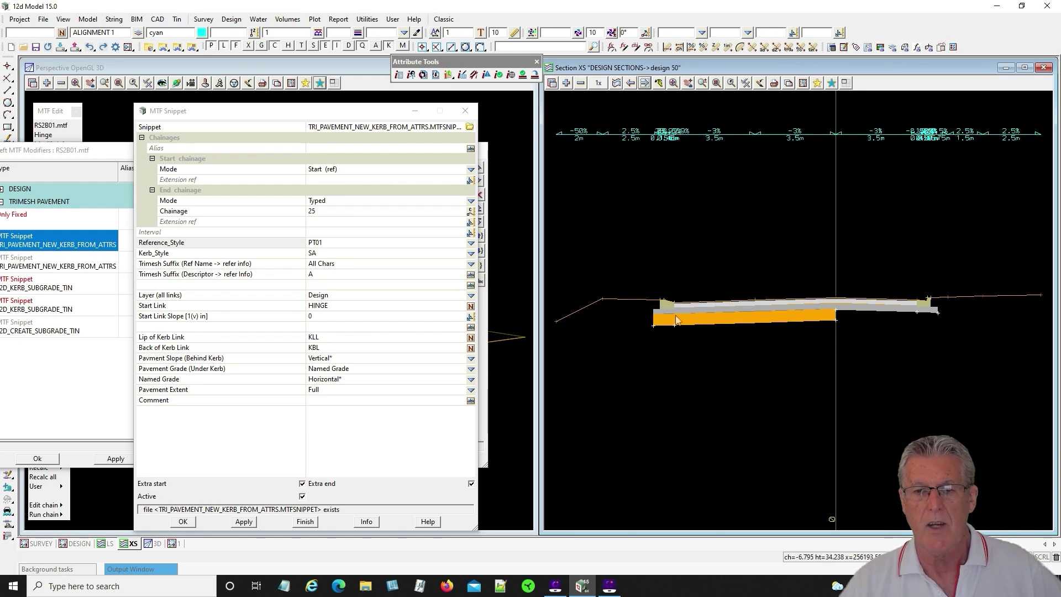
scroll(649, 306, up, 5)
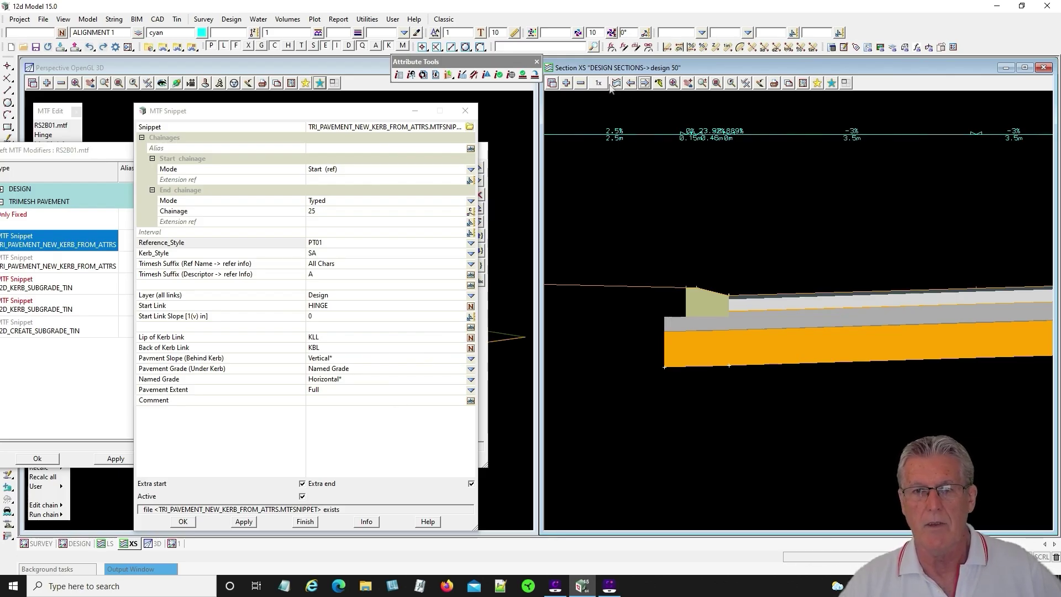
Bring the Left MTF Modifiers list back and return to the 3D view.
click(617, 88)
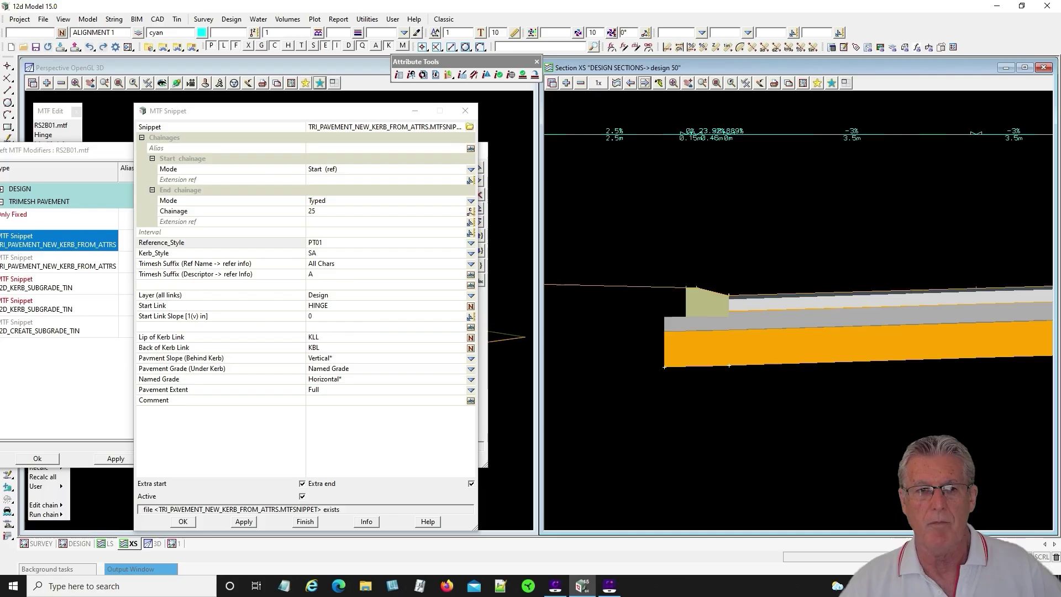
click(561, 285)
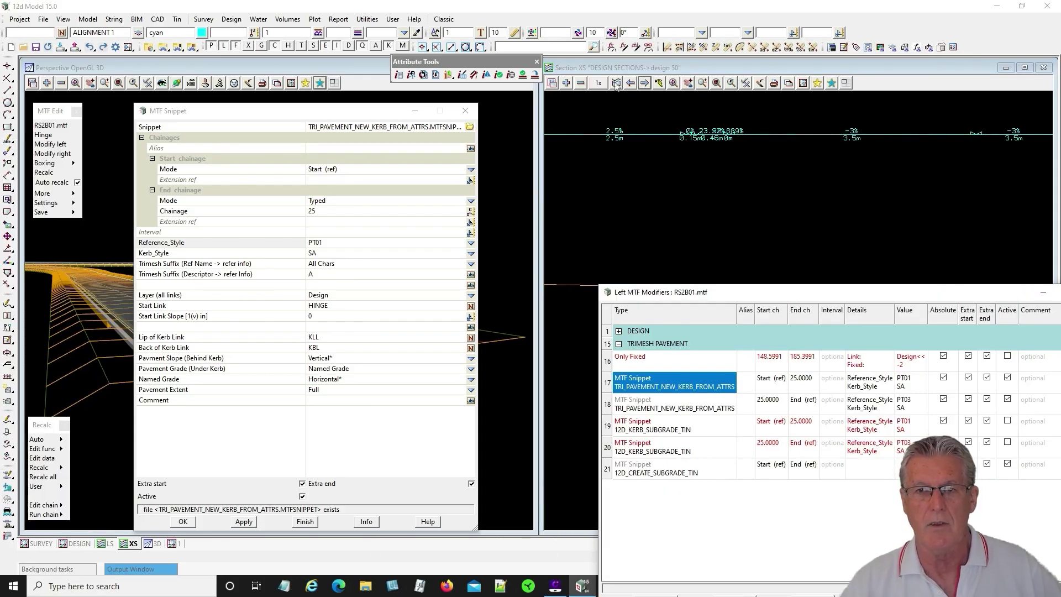
click(75, 358)
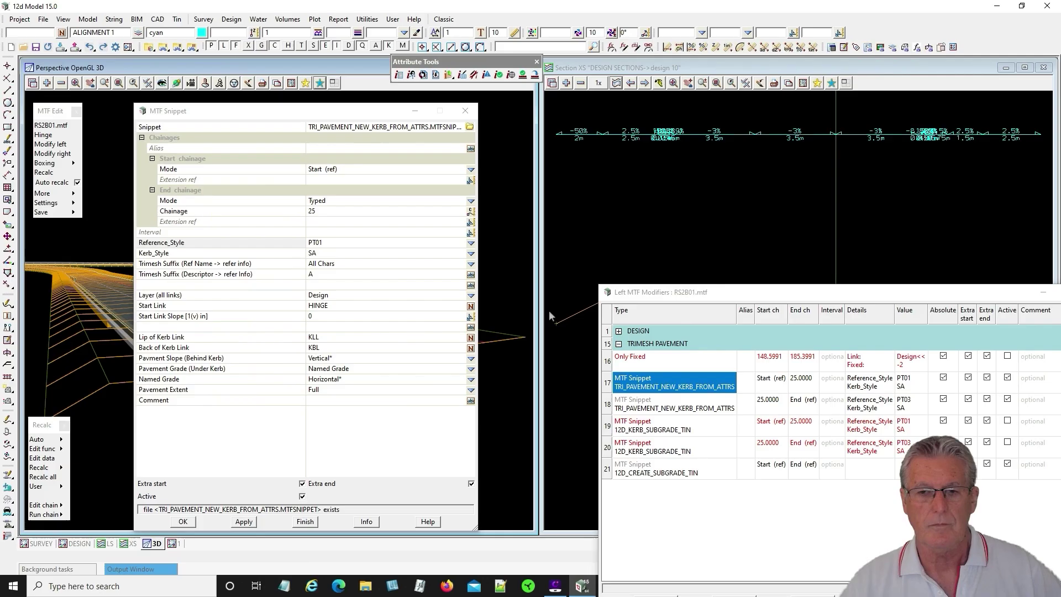
Pick ECL in the section as the snippet's start link and apply it.
double_click(663, 292)
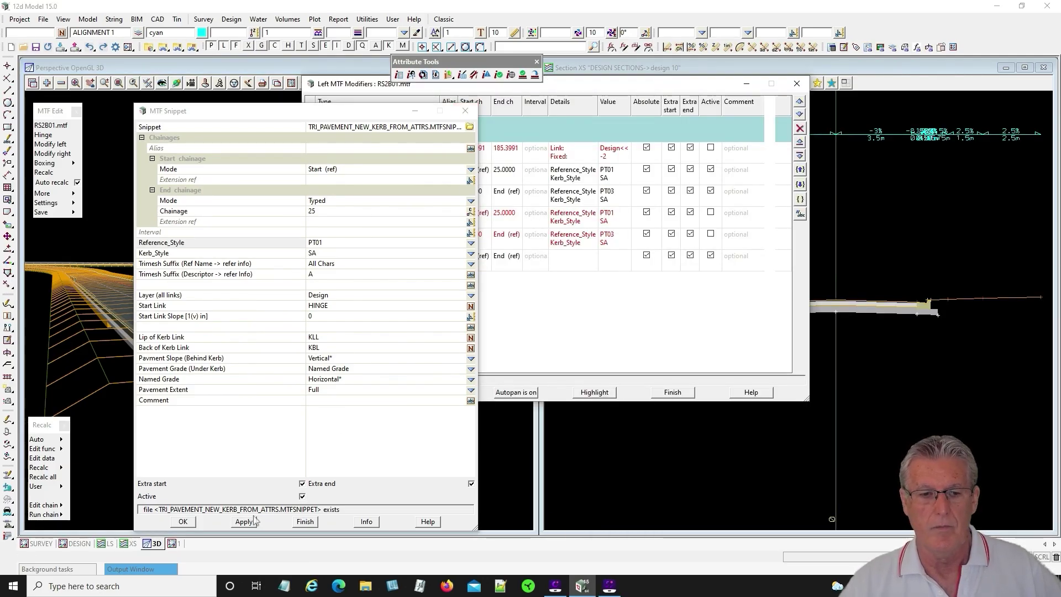
double_click(572, 83)
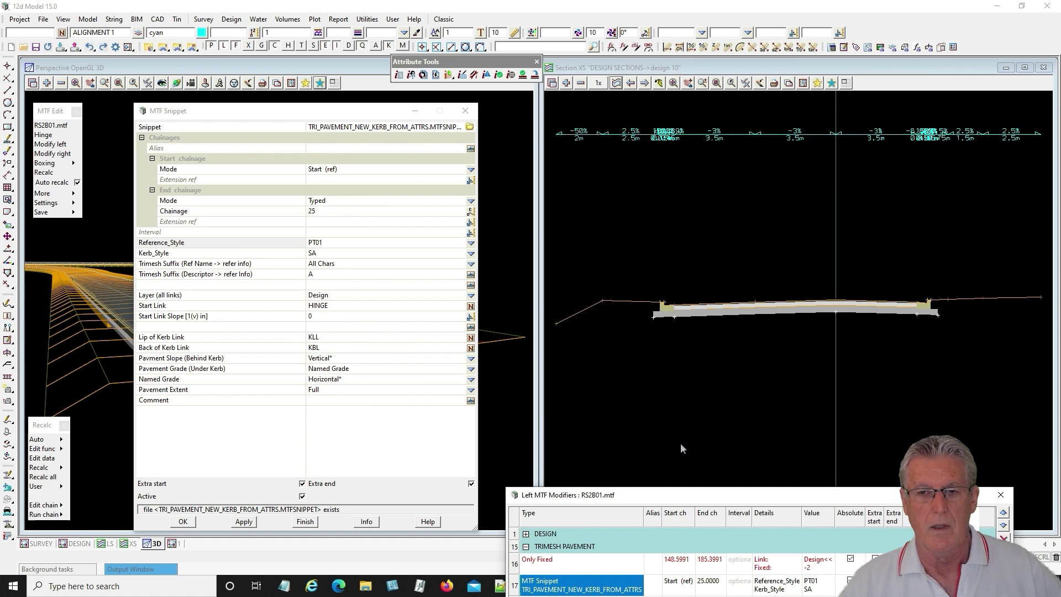
click(343, 305)
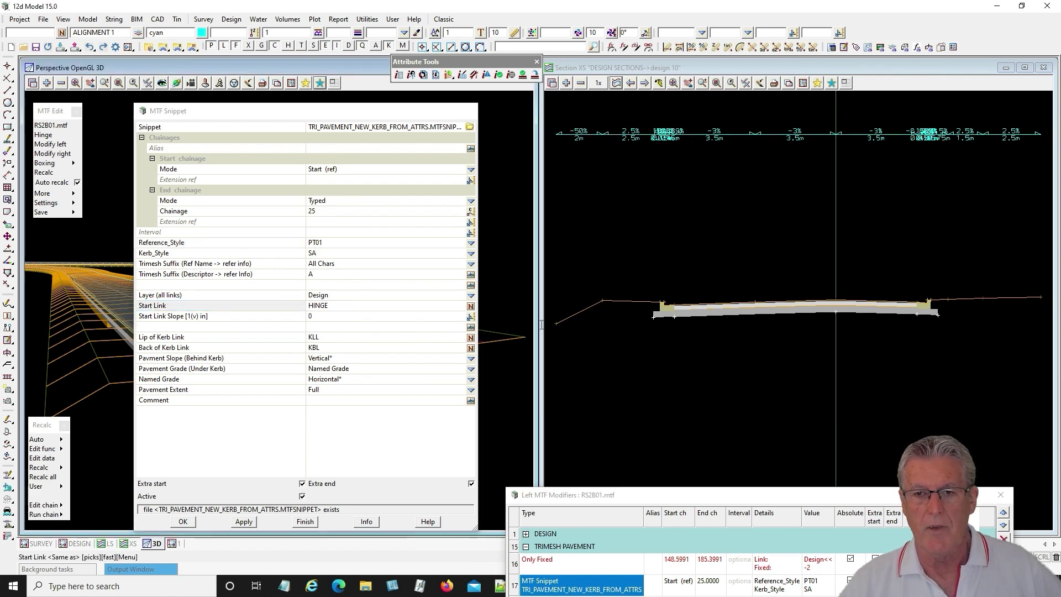
click(835, 301)
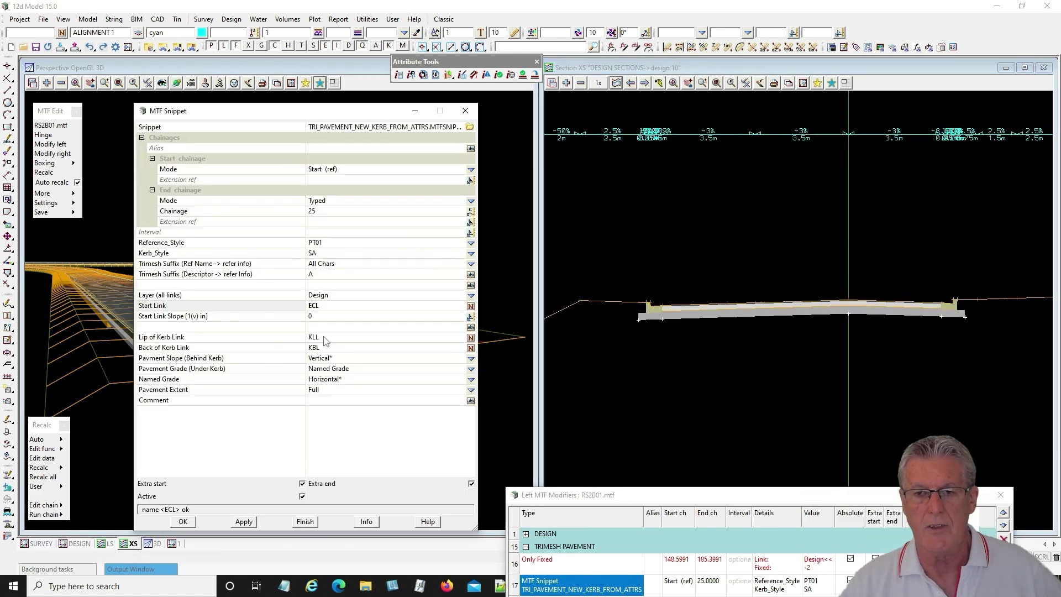
click(244, 521)
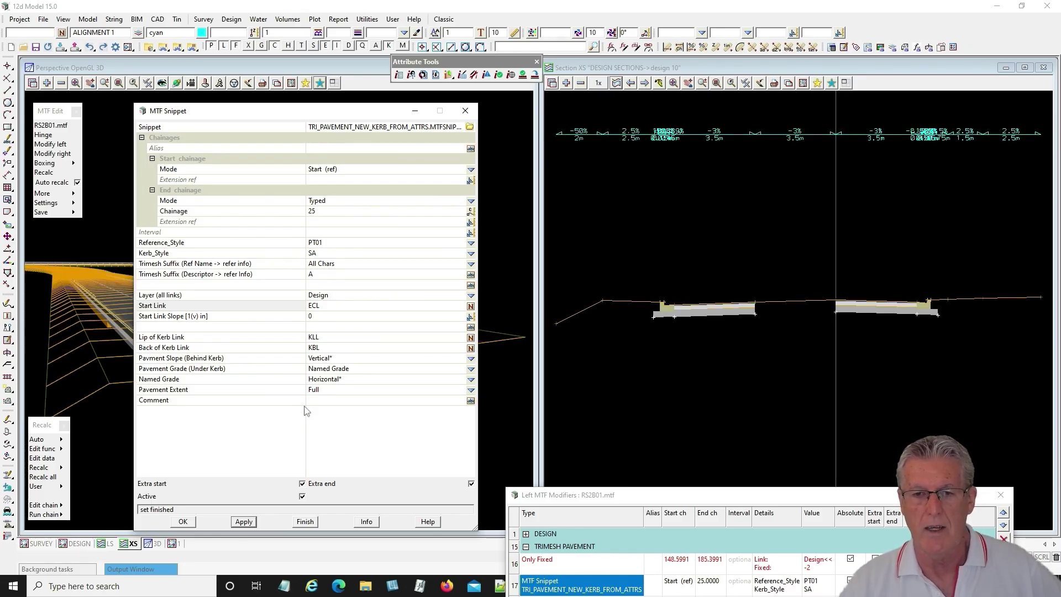
click(471, 244)
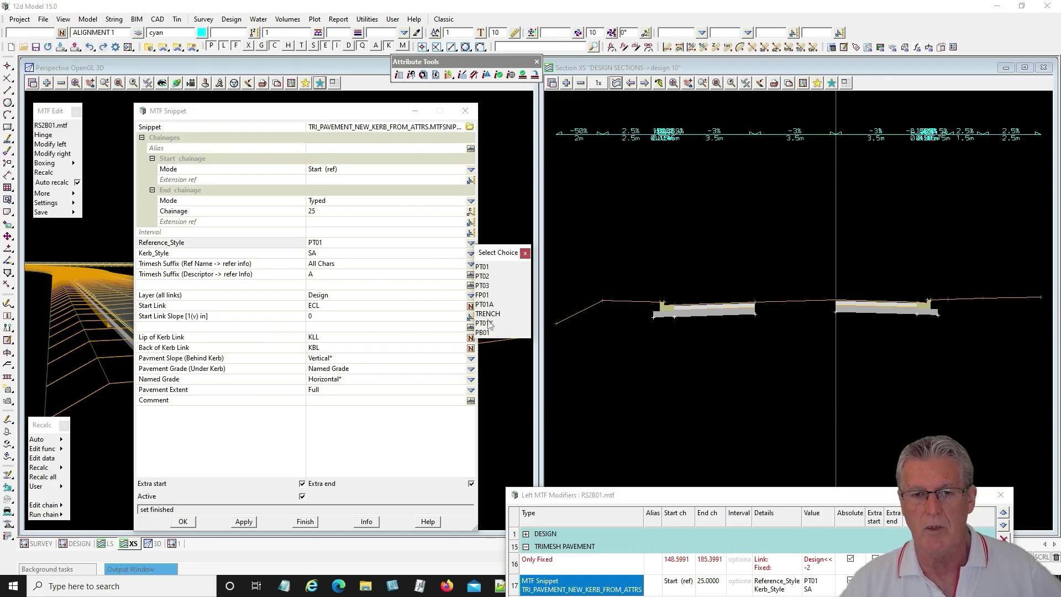
Apply the PT01K reference style to the snippet.
click(484, 323)
click(244, 521)
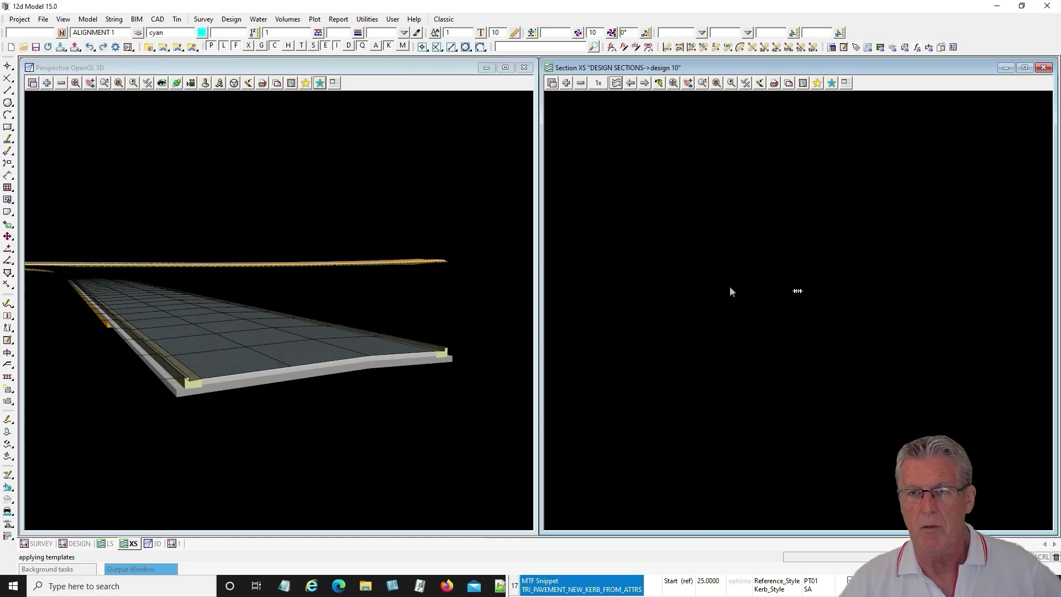
scroll(645, 320, up, 3)
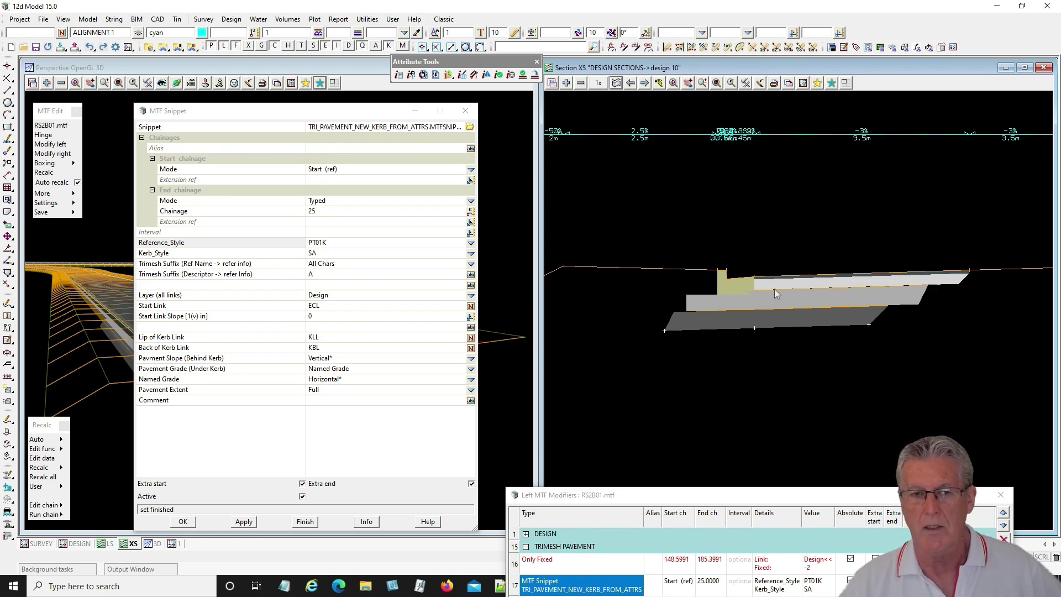
Restore reference style PT01 and start link HINGE, apply, and confirm the snippet.
click(471, 245)
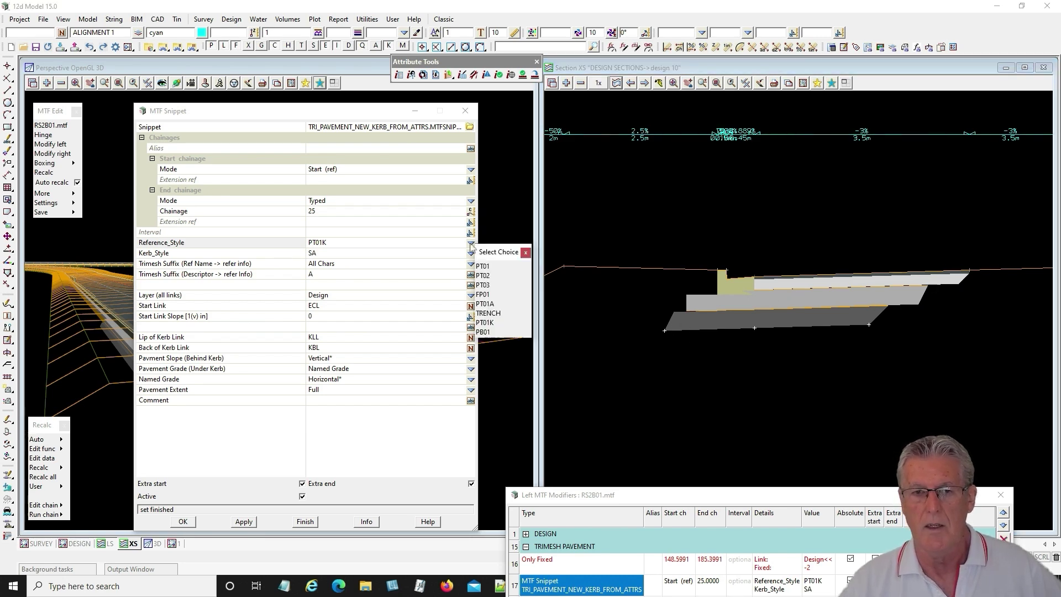
click(492, 272)
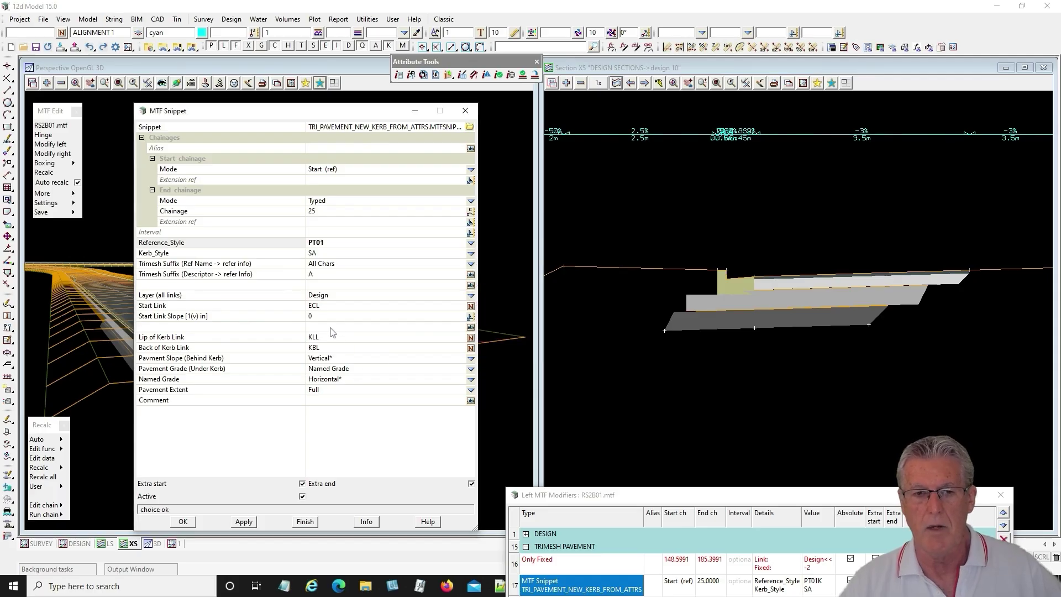
click(331, 305)
double_click(331, 305)
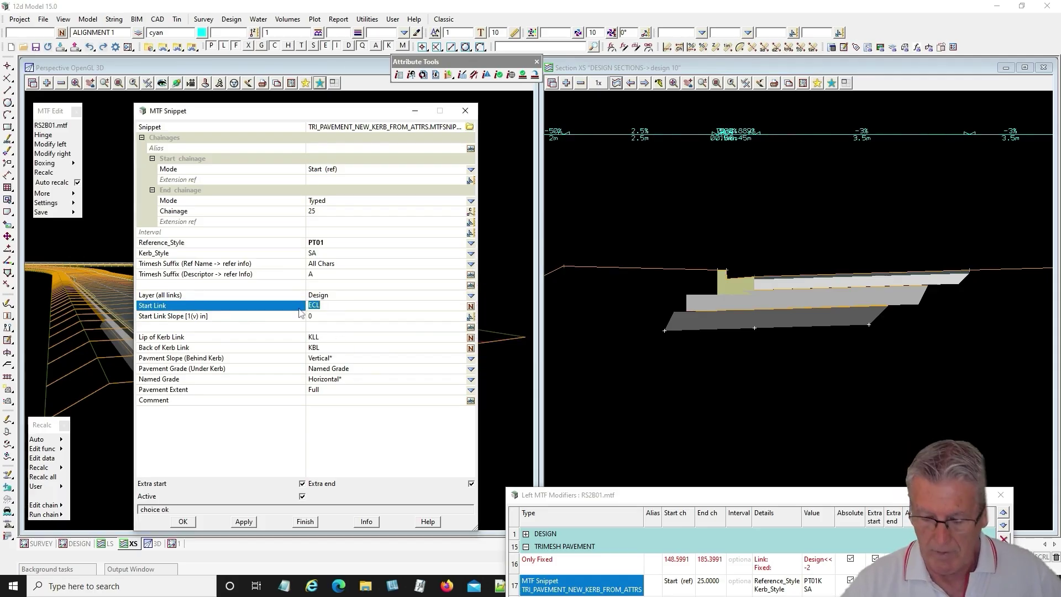
text(HINGE)
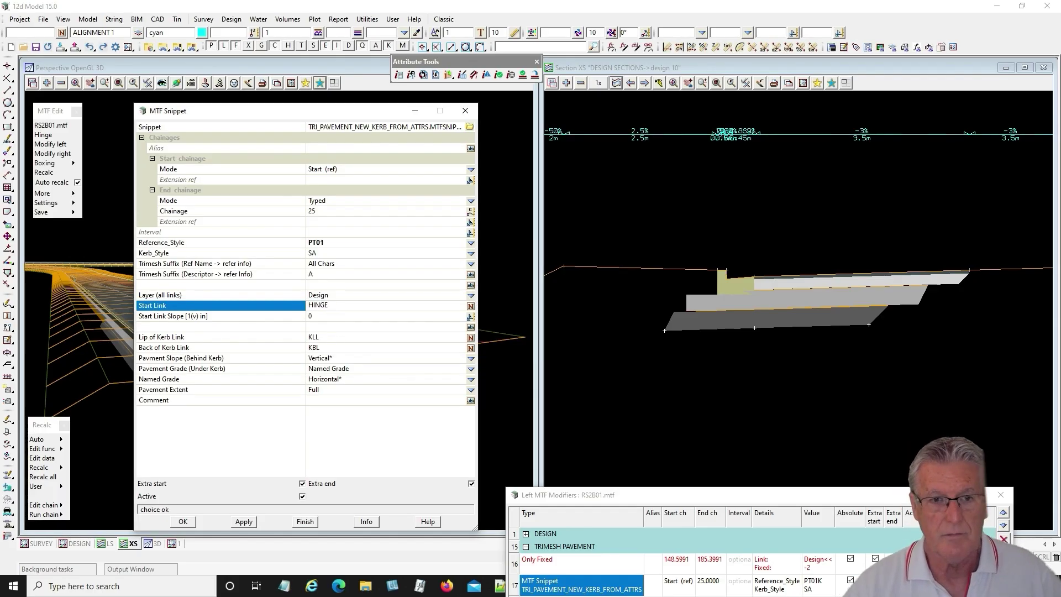
click(243, 521)
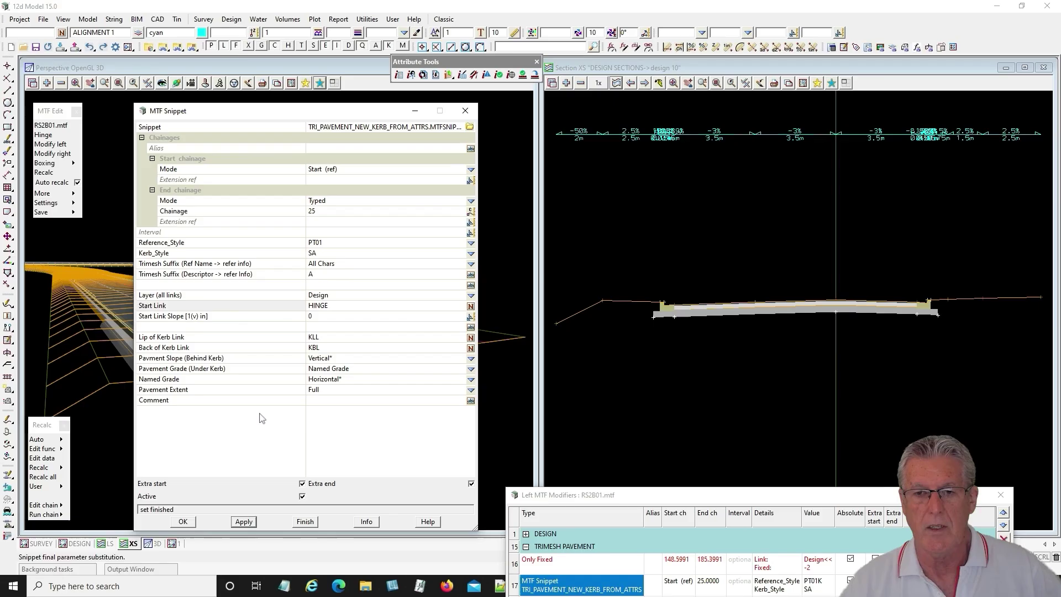
click(182, 520)
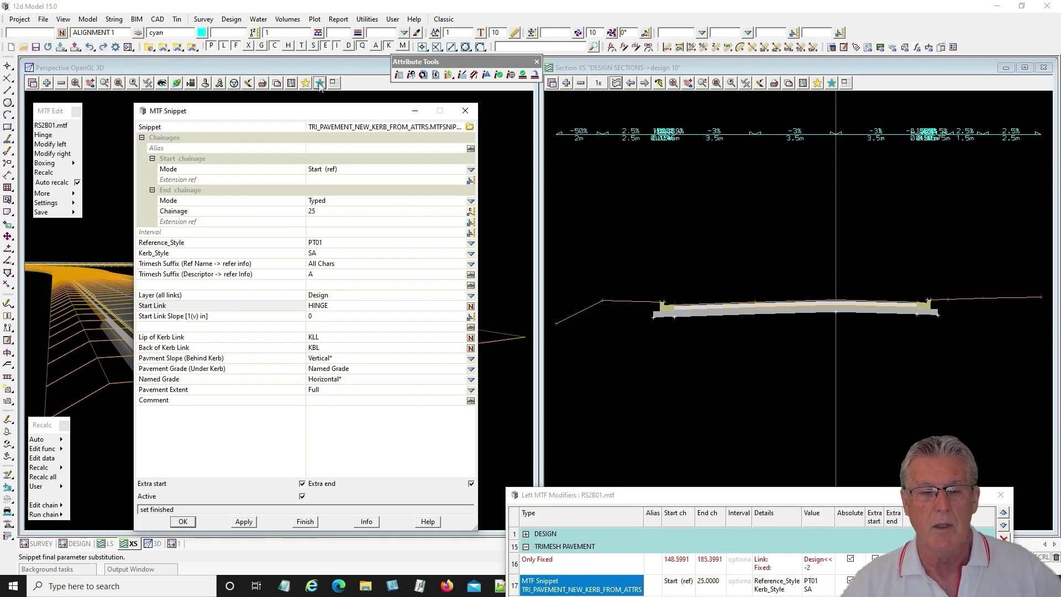
Move the 3D view to the KERB INTERS saved position.
click(319, 83)
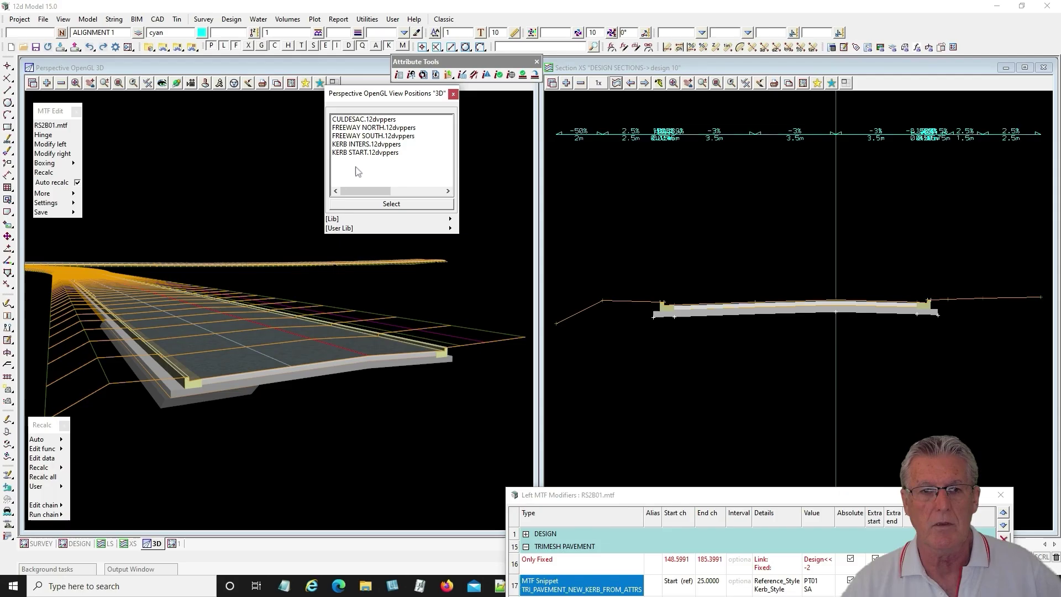
click(369, 145)
click(348, 202)
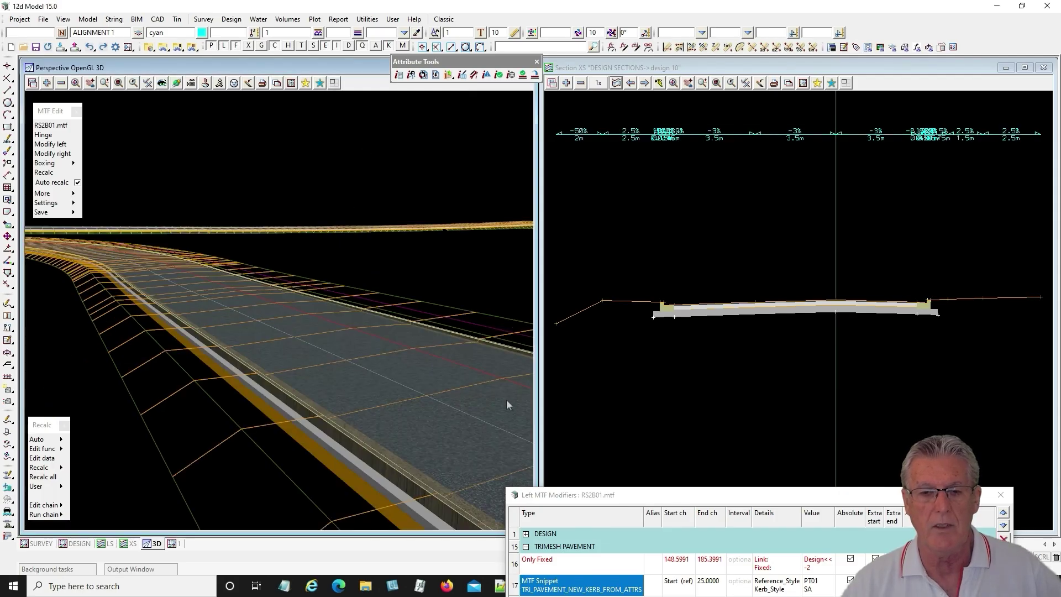
drag(628, 499, 551, 95)
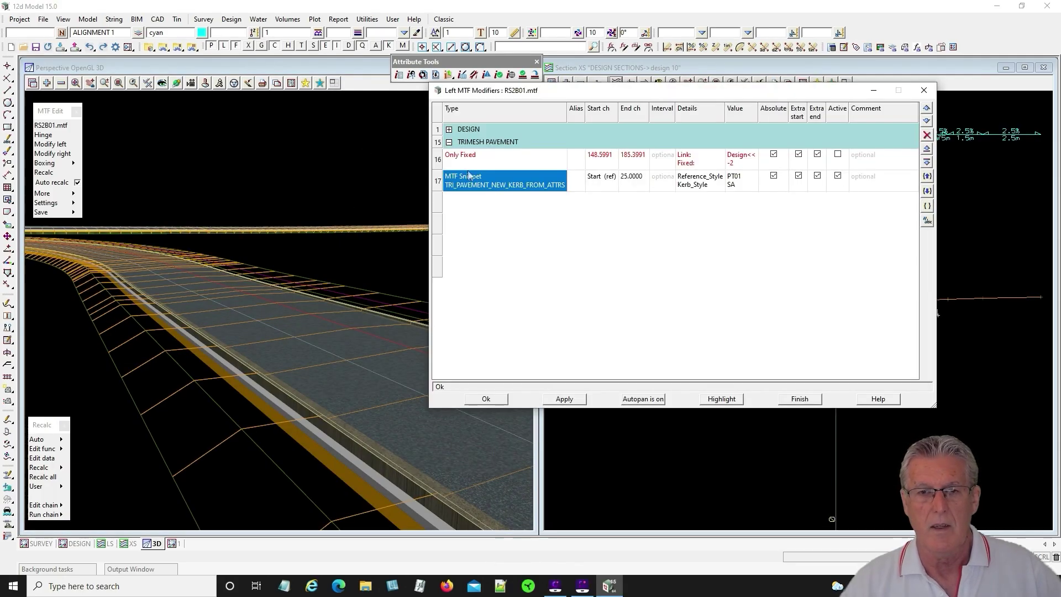
Switch on the Only Fixed modifier for row 16 and apply it to the road.
click(437, 181)
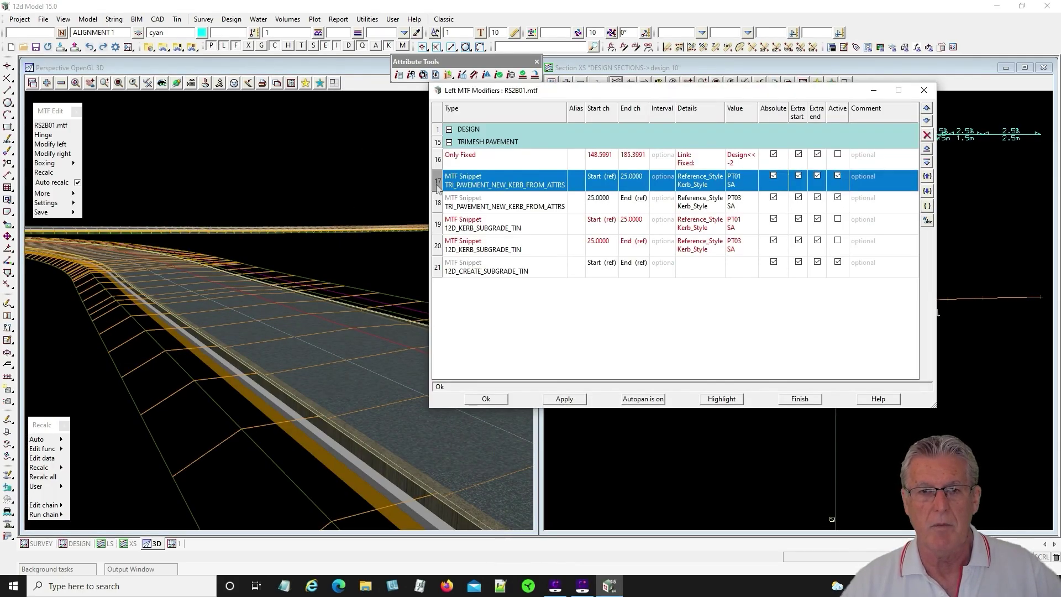
click(838, 155)
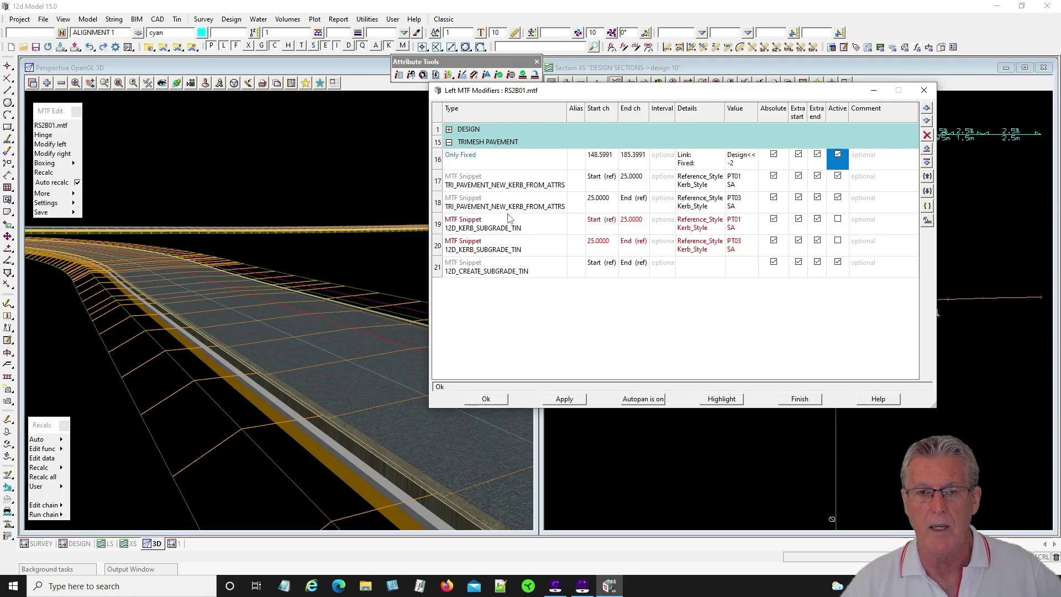
click(564, 400)
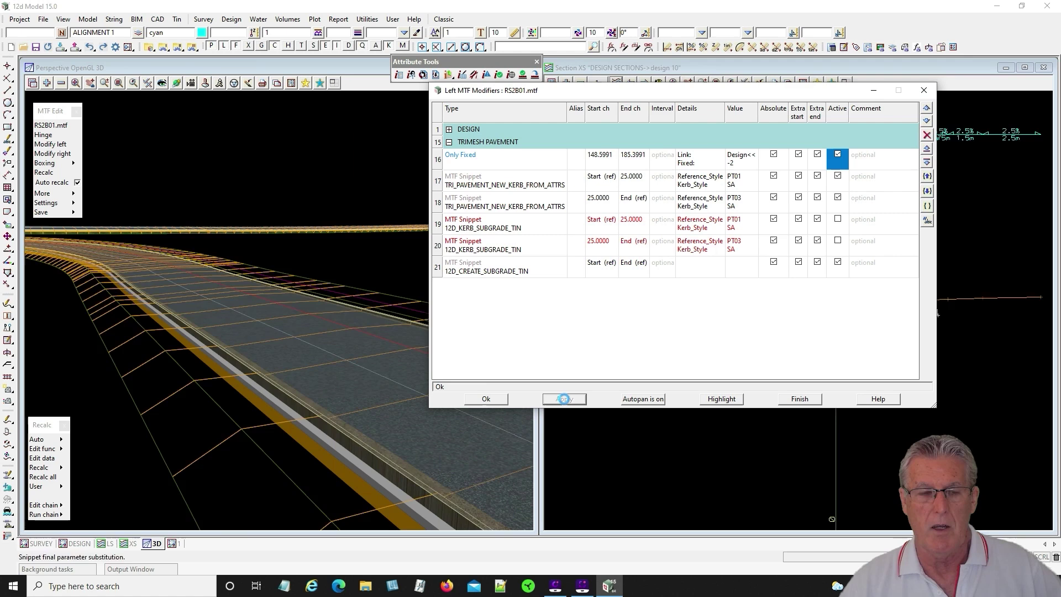
click(563, 398)
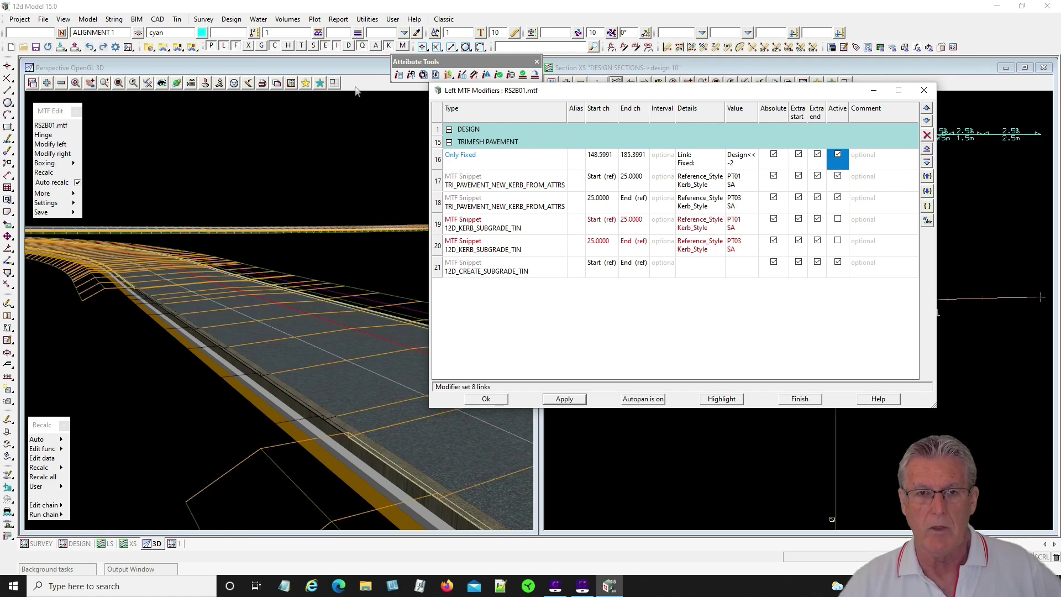
click(267, 313)
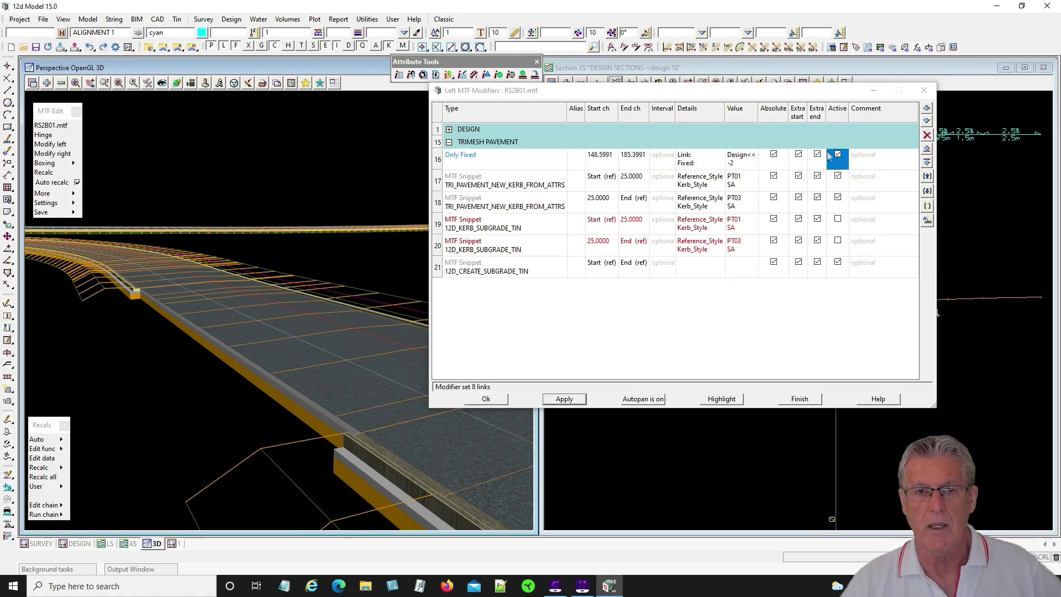
Jump to the KERB START saved view and close the left modifiers list.
click(319, 83)
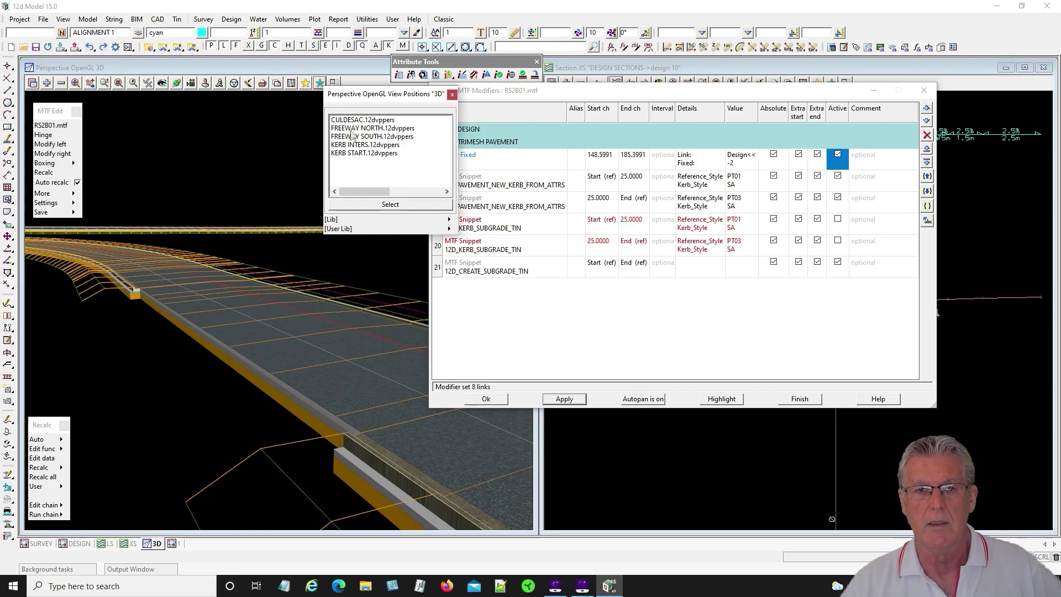
click(362, 154)
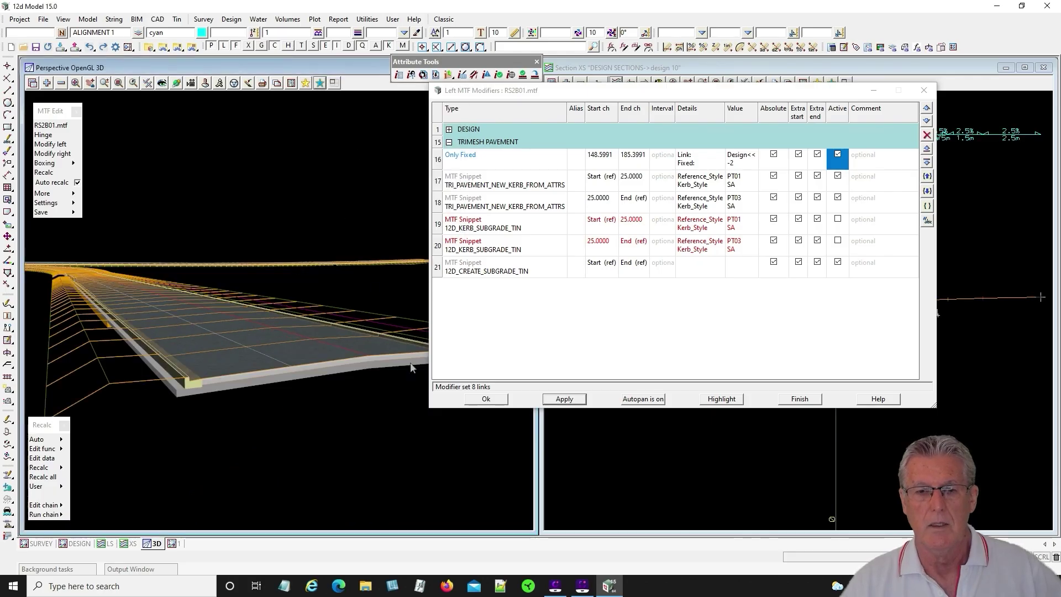
click(485, 398)
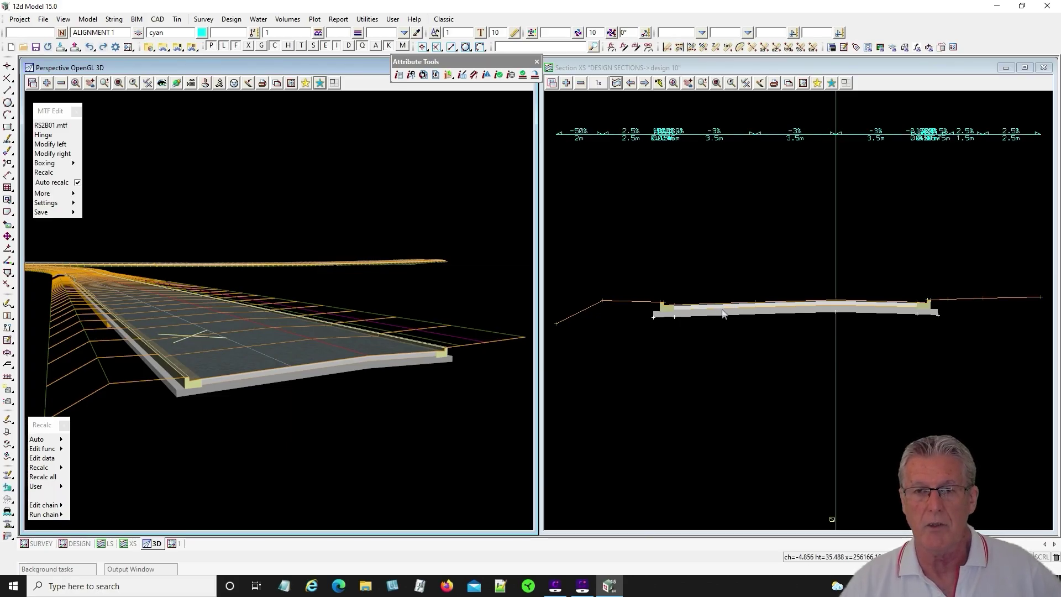
click(46, 145)
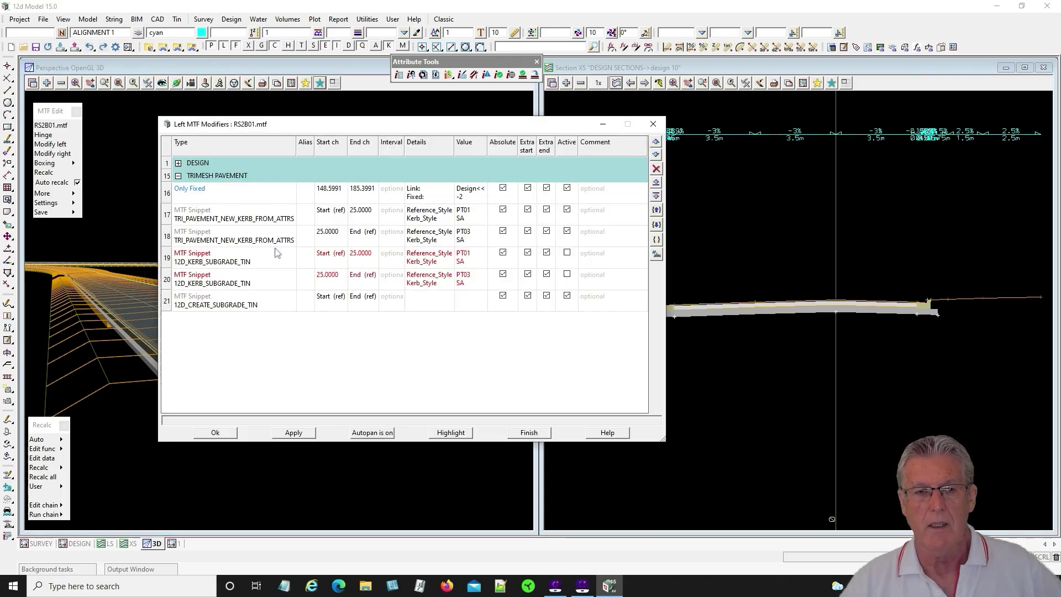
Deactivate TRI_PAVEMENT_NEW_KERB_FROM_ATTRS rows 18 and 17, then recalculate the road.
click(567, 232)
click(568, 209)
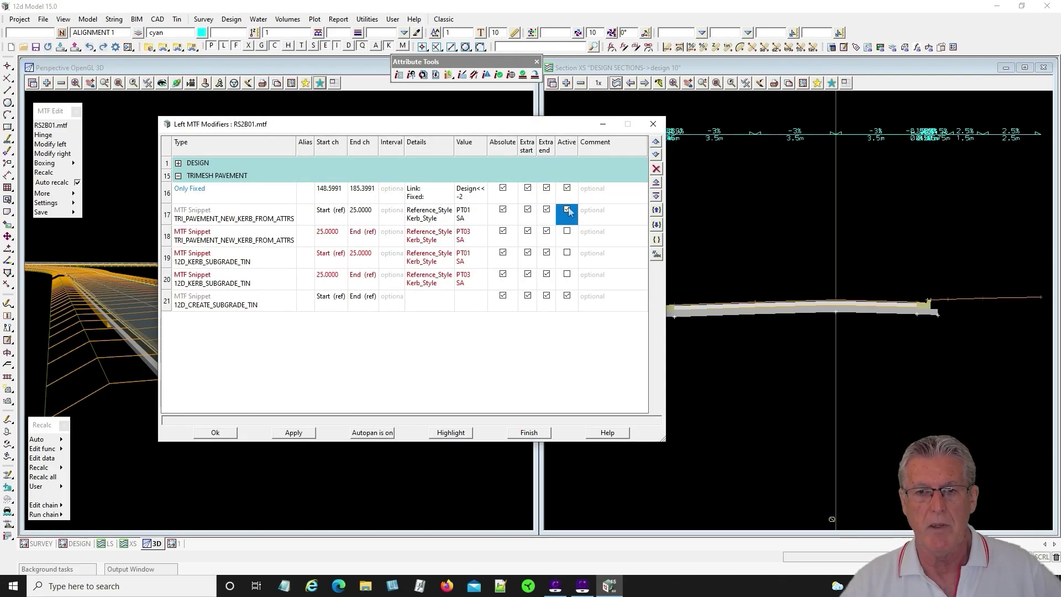
click(293, 432)
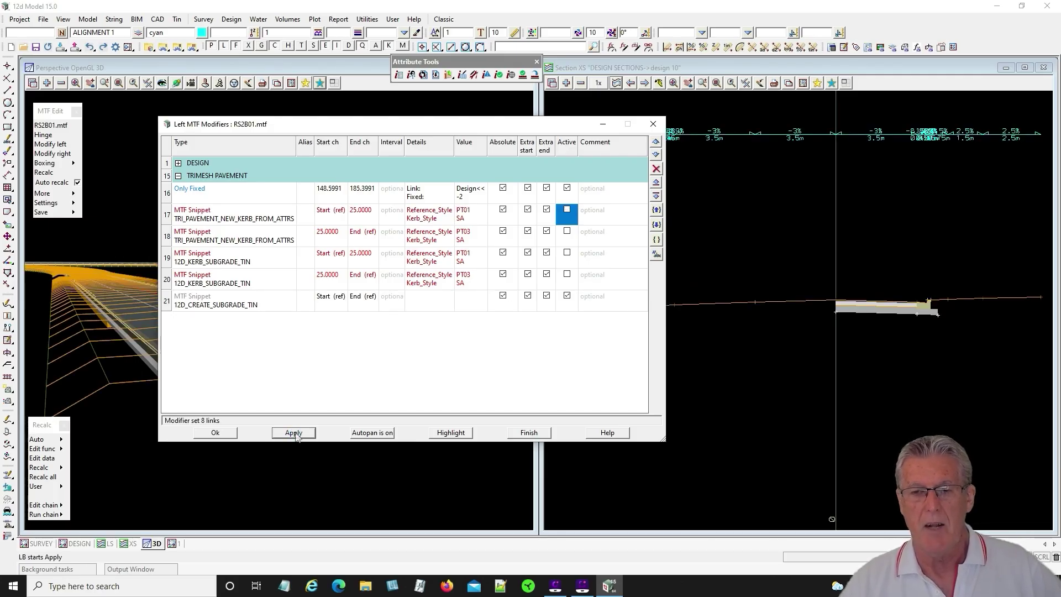
scroll(897, 323, down, 2)
scroll(791, 321, up, 2)
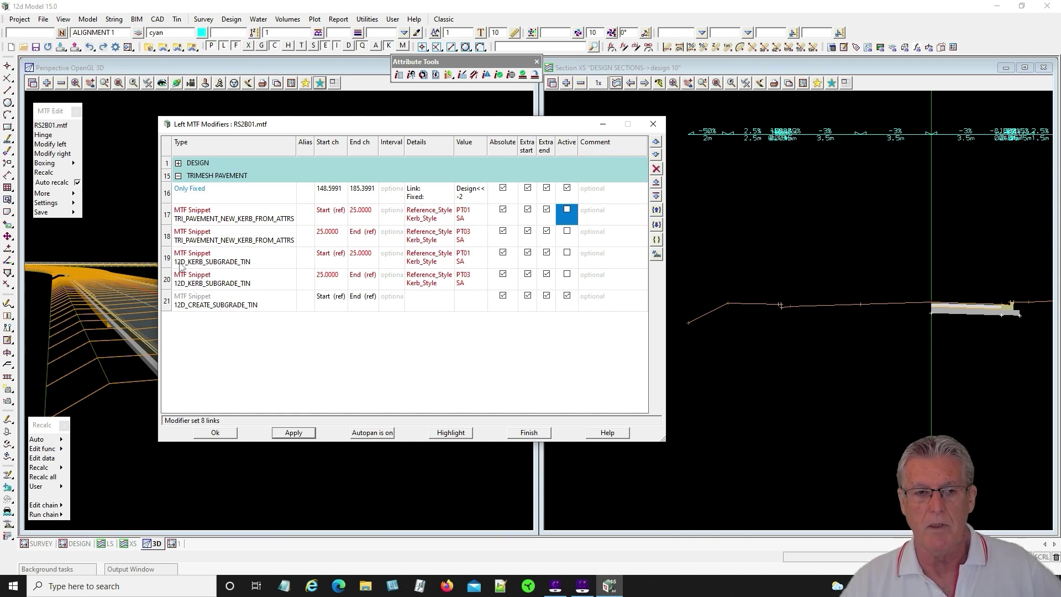
Make the row 19 12D_KERB_SUBGRADE_TIN snippet active and apply it.
double_click(228, 262)
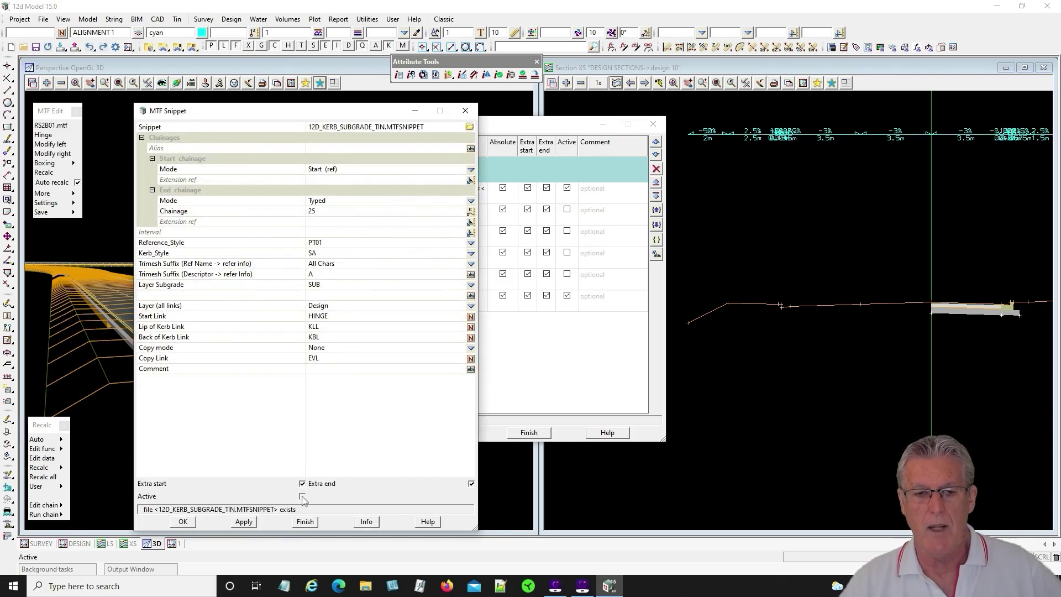
click(302, 496)
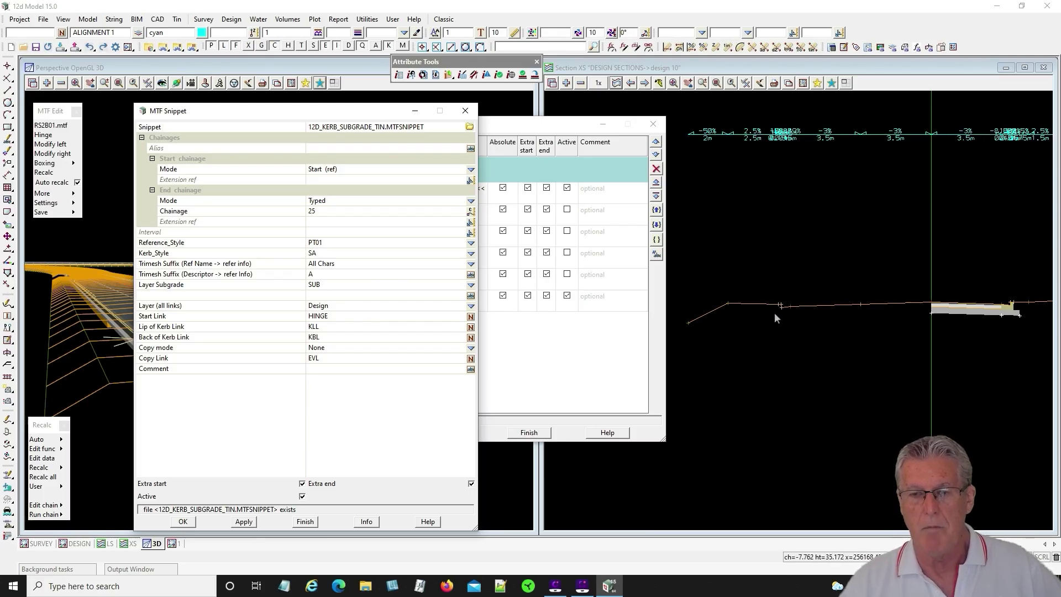
scroll(771, 309, up, 2)
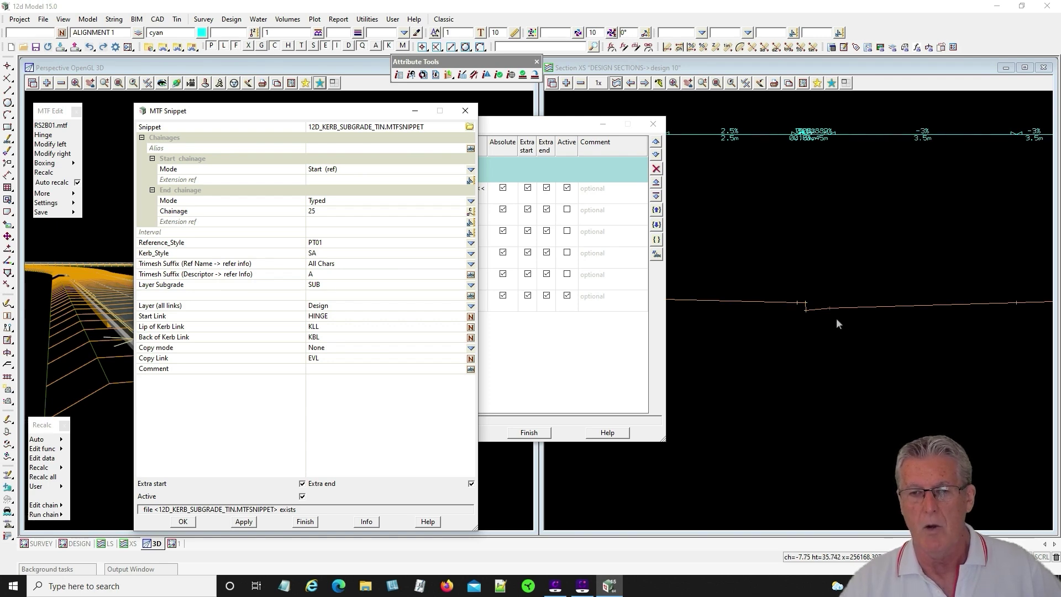
scroll(836, 317, down, 2)
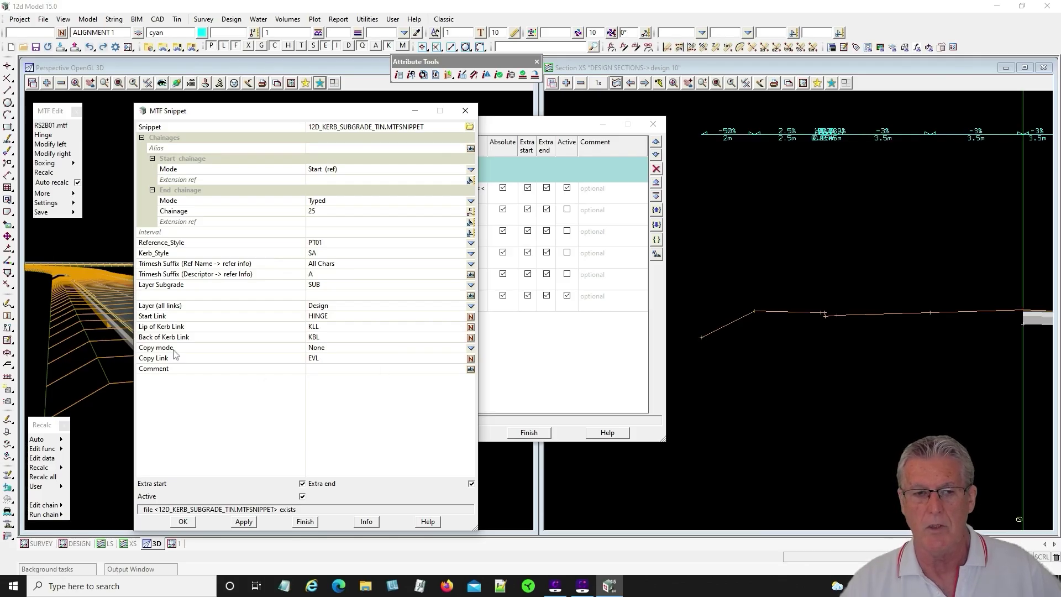
click(244, 522)
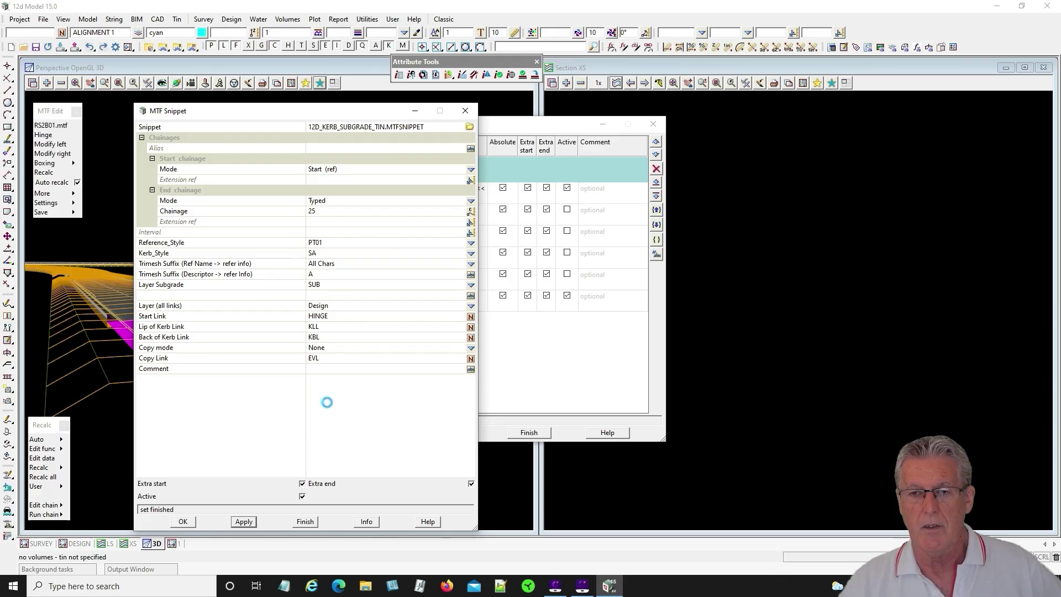
Leave the Copy mode unchanged and accept the kerb subgrade snippet with OK.
drag(311, 115, 624, 301)
drag(339, 124, 418, 528)
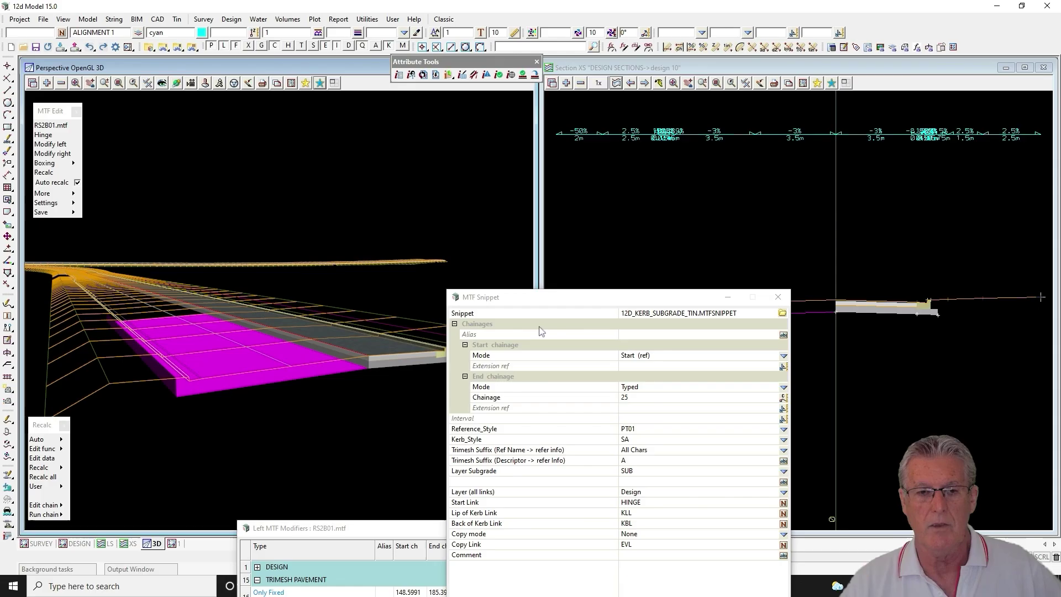
drag(589, 299, 360, 107)
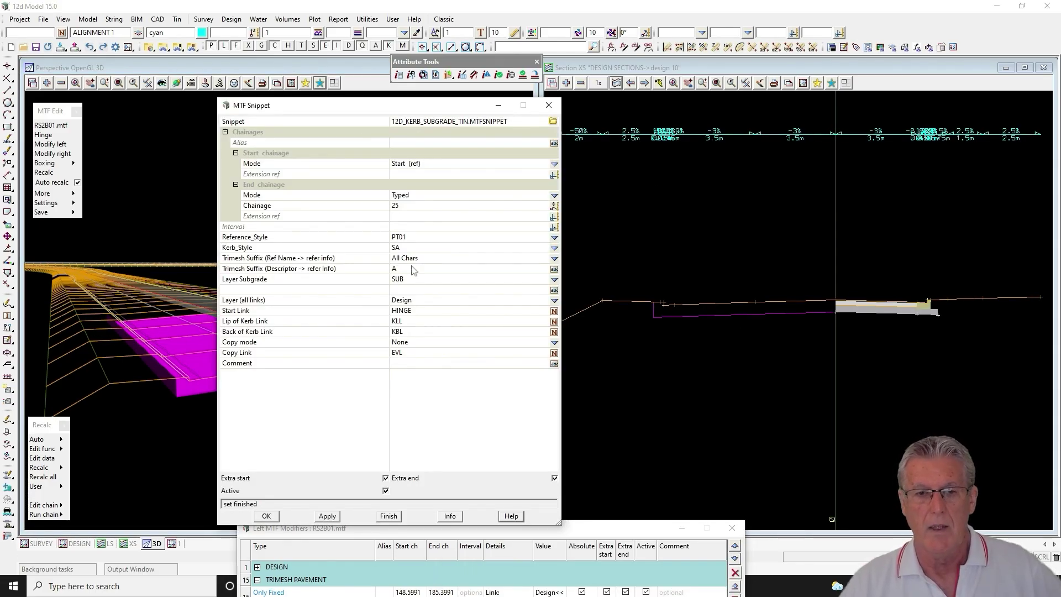
click(554, 342)
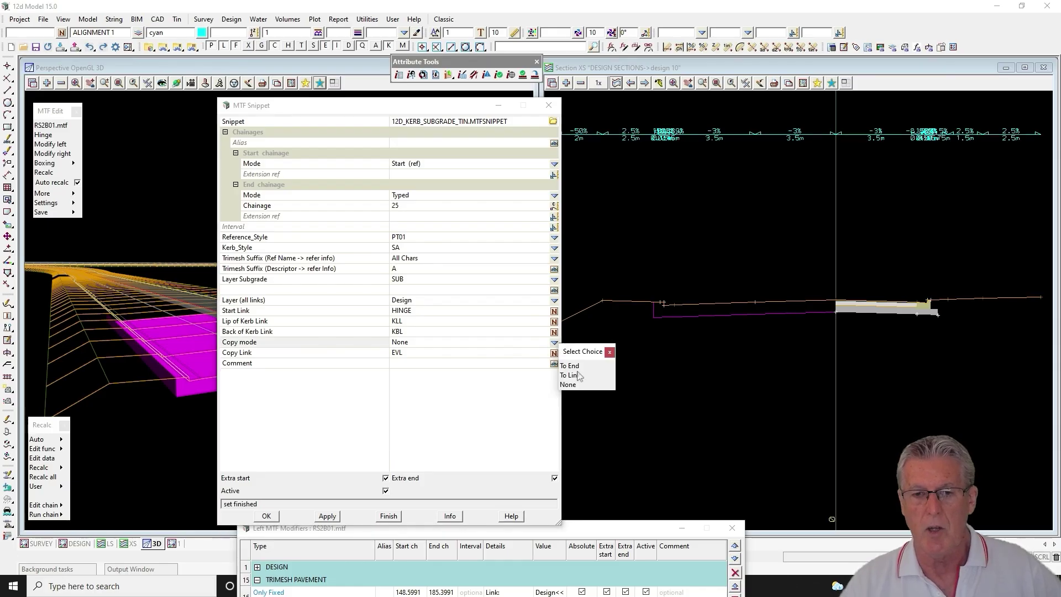
click(610, 352)
click(267, 516)
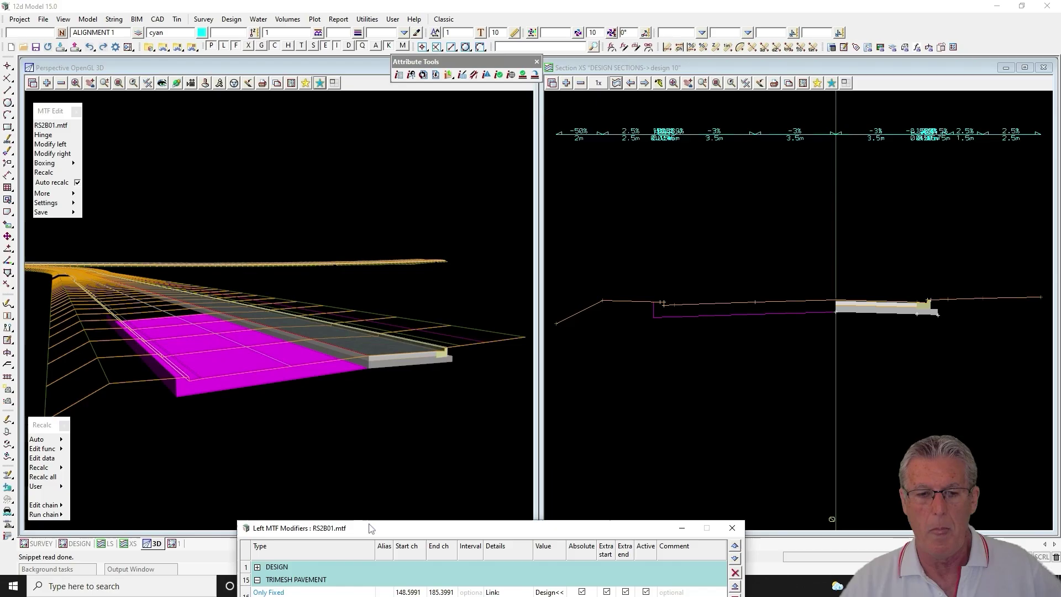
drag(371, 529, 288, 100)
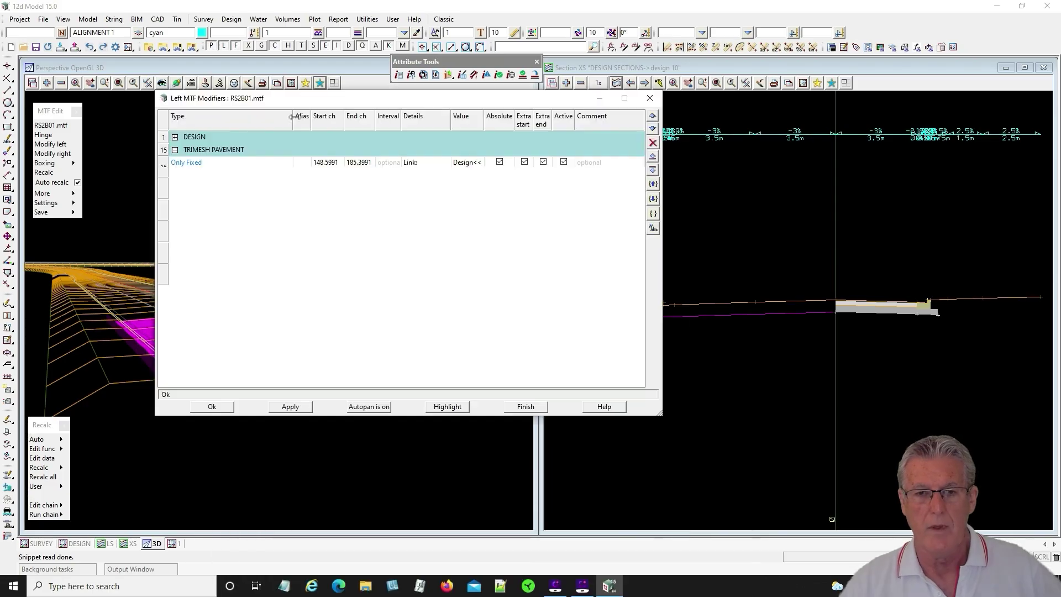
Under TRIMESH PAVEMENT, activate the row 20 12D_KERB_SUBGRADE_TIN snippet and apply.
click(159, 148)
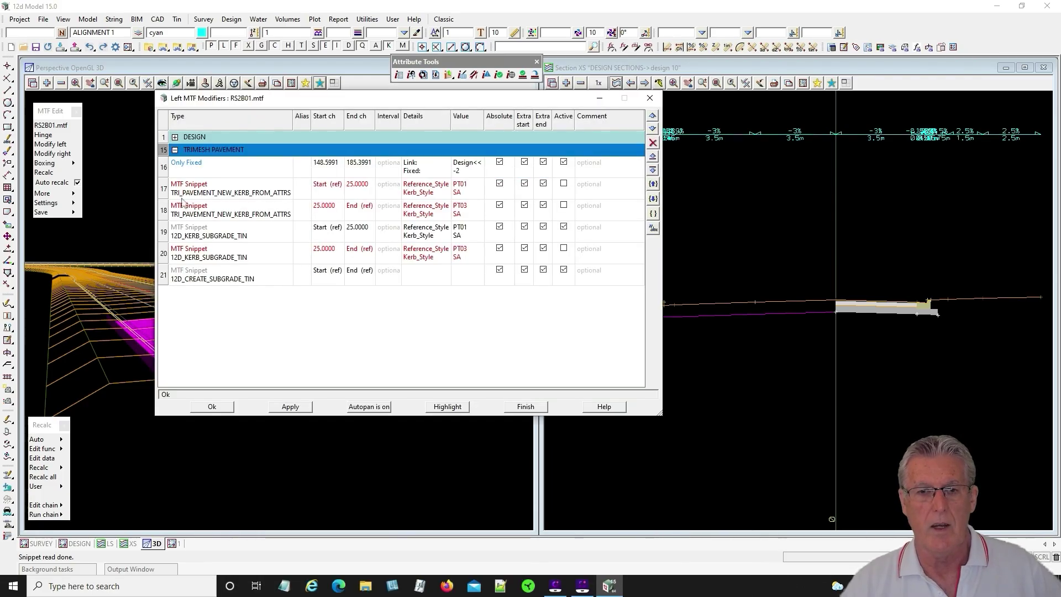
click(564, 249)
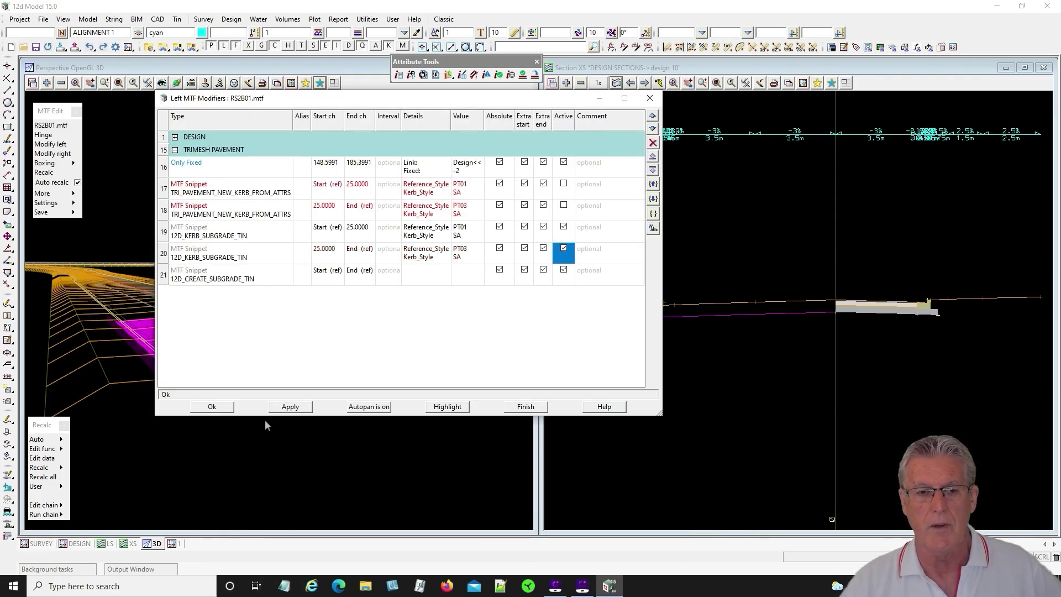
click(290, 407)
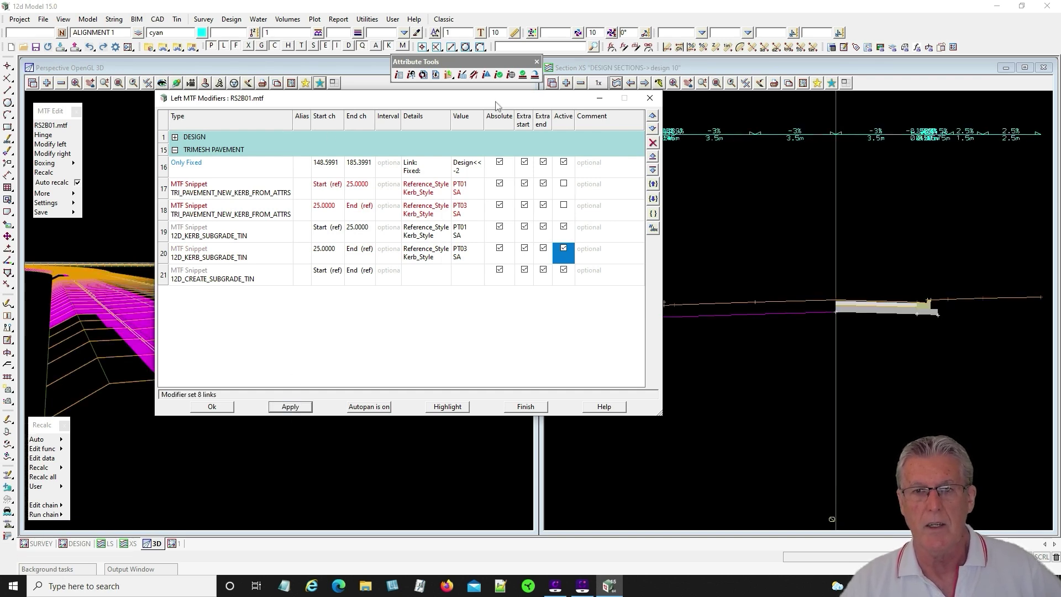
Advance the Section XS view to the cross-section at chainage 25.
drag(496, 100, 385, 391)
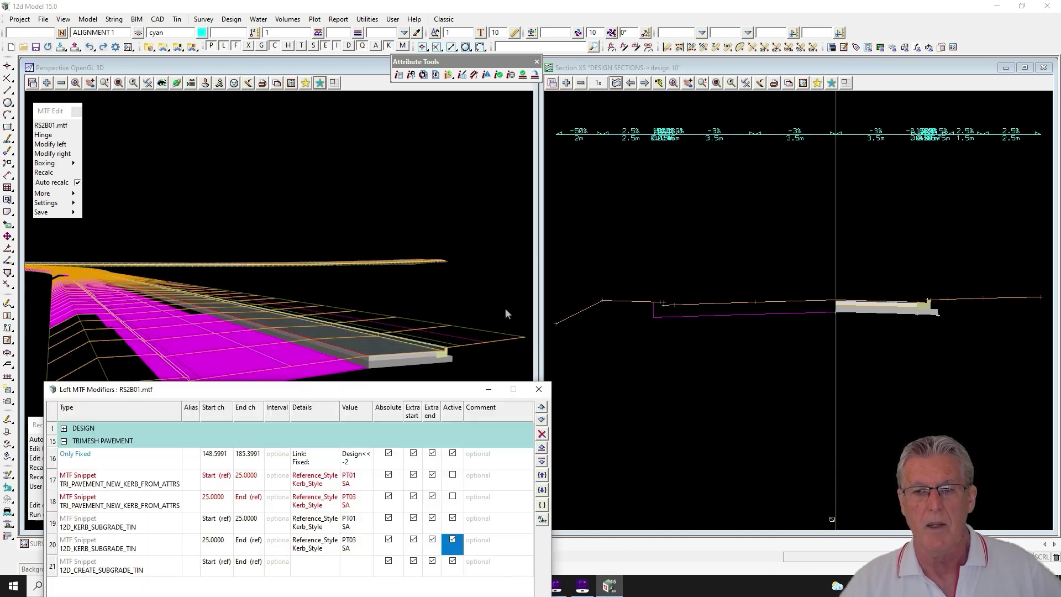
click(645, 83)
click(644, 82)
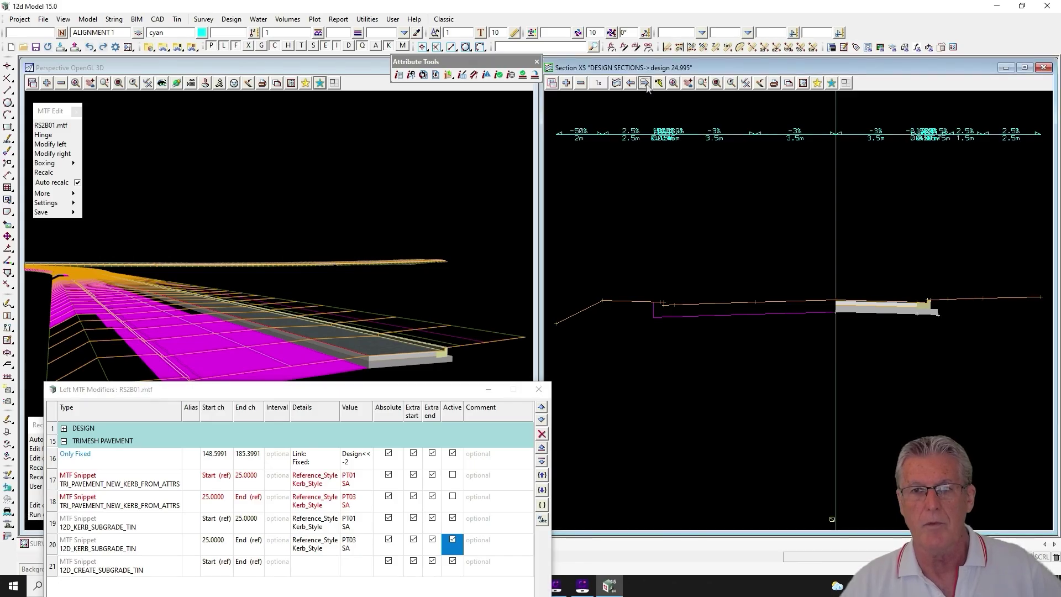
click(644, 83)
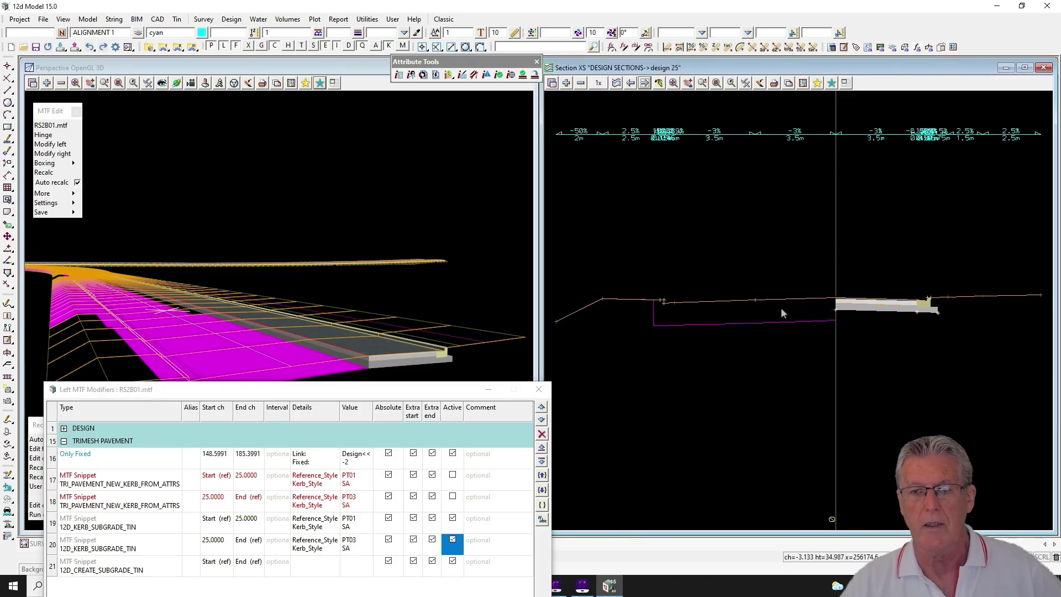
drag(404, 394, 566, 124)
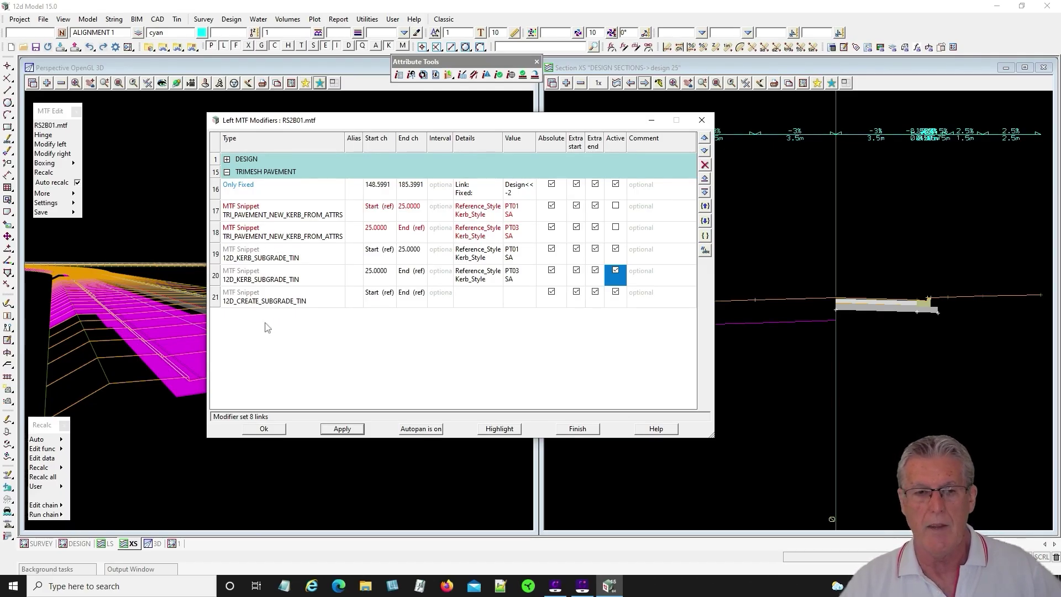
Review the row 21 12D_CREATE_SUBGRADE_TIN snippet settings, then close the left modifiers.
double_click(253, 306)
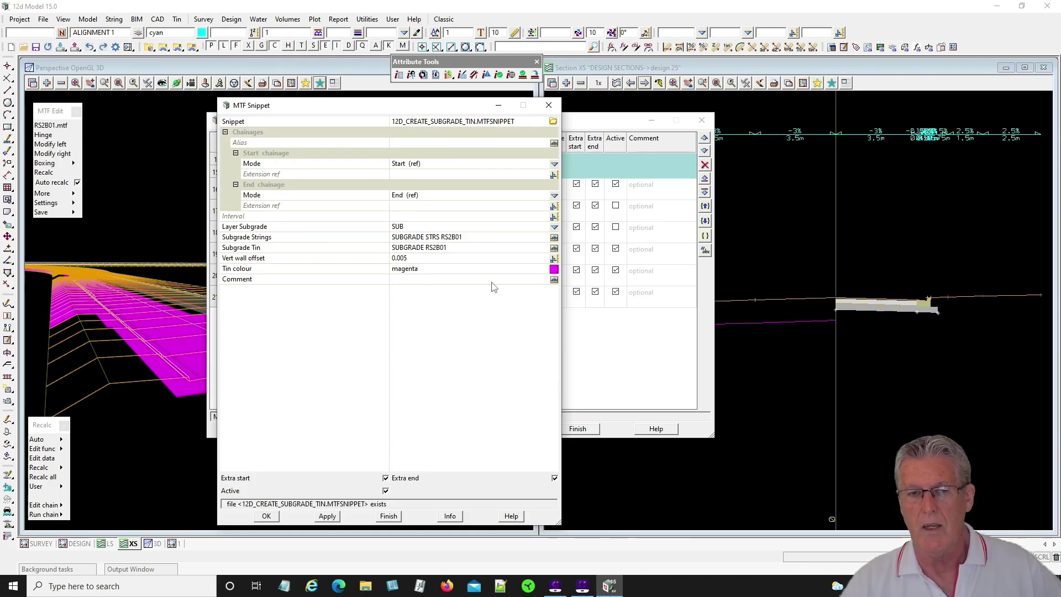
click(388, 516)
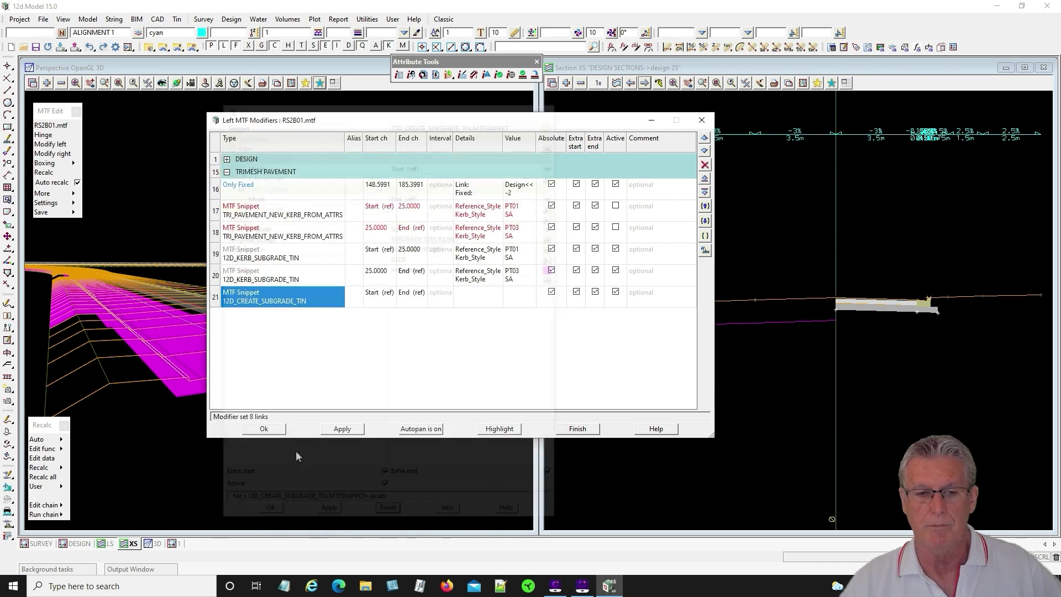
click(267, 428)
click(39, 154)
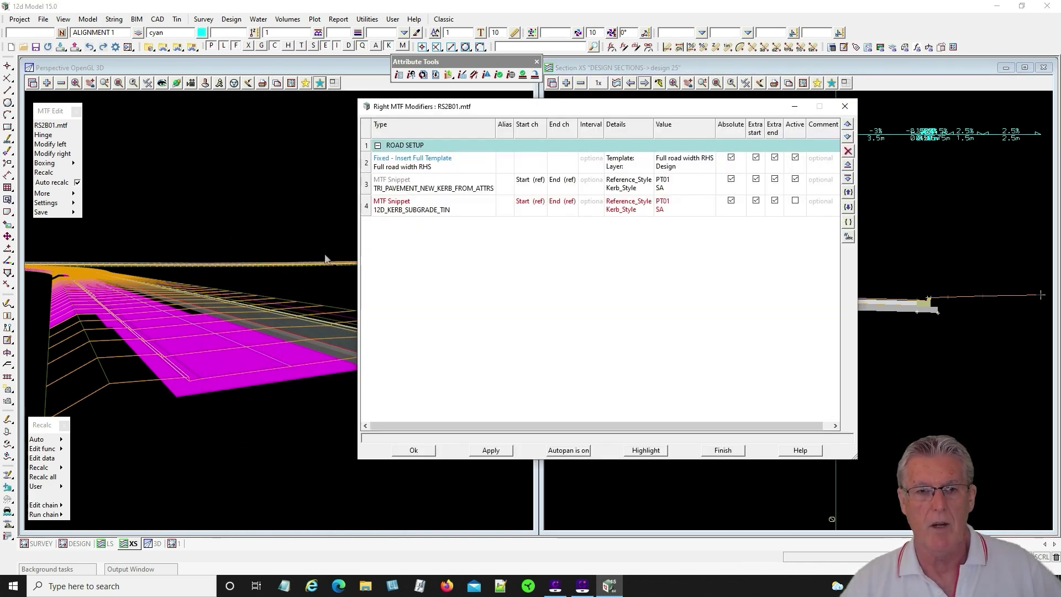
Swap the right-side kerb snippet for kerb subgrade, activate row 4, and recalculate.
click(794, 181)
click(794, 201)
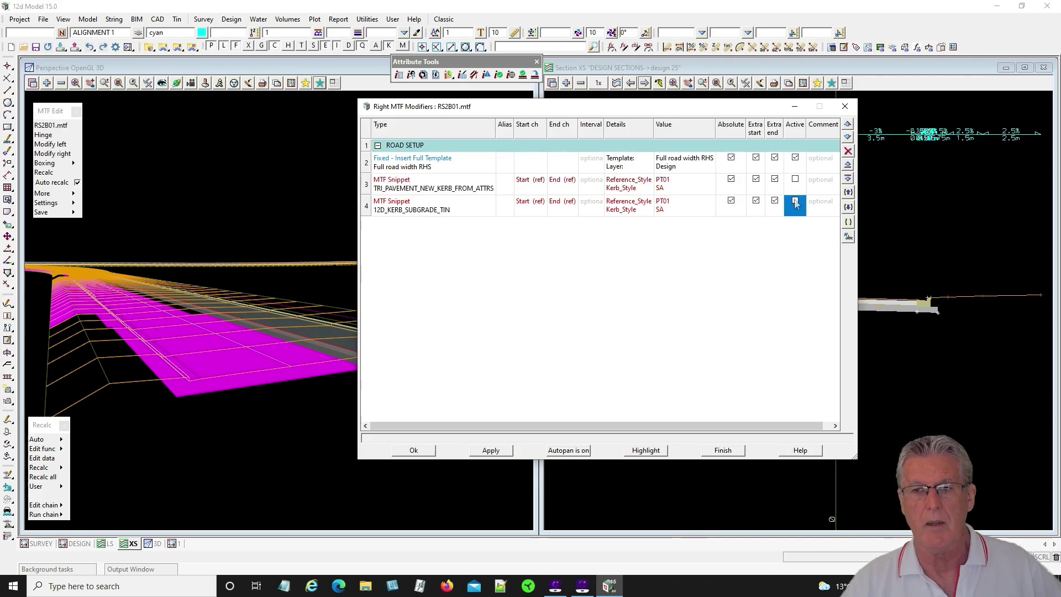
click(414, 450)
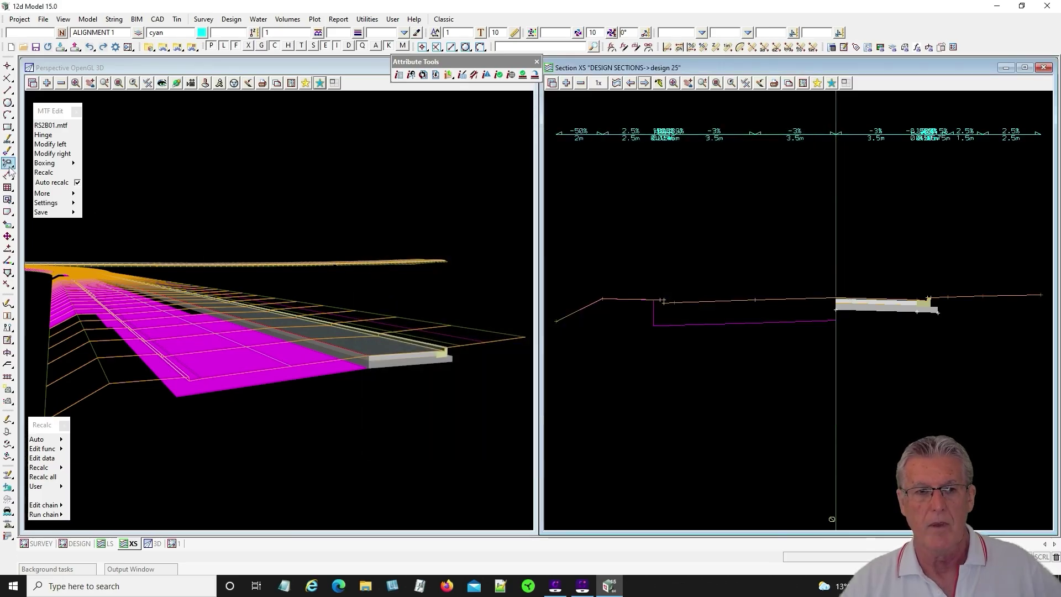
click(47, 173)
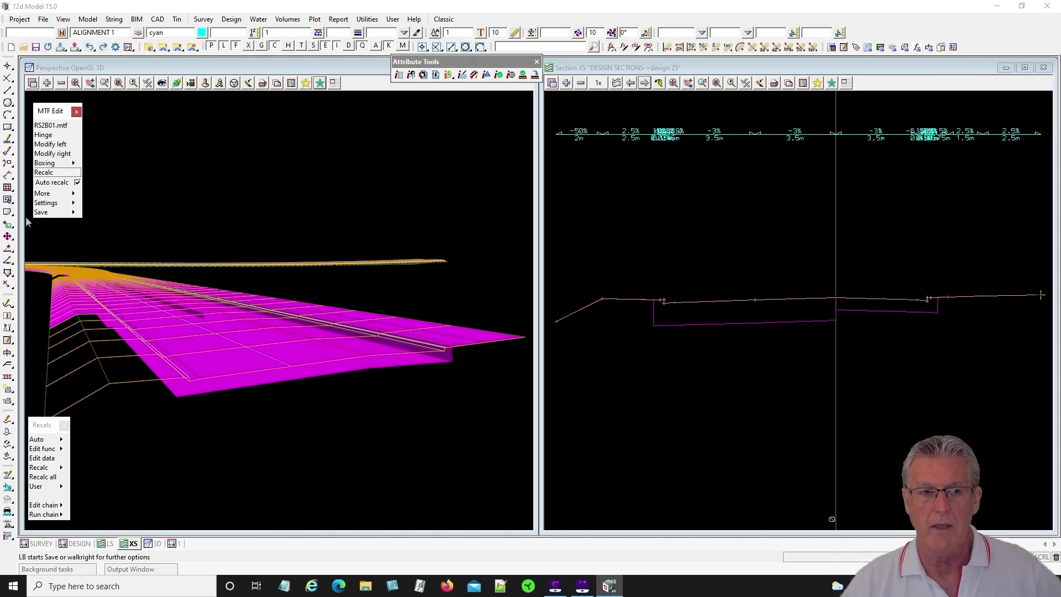
Save and finish the current MTF edit, saving the changes on exit.
click(71, 213)
click(95, 229)
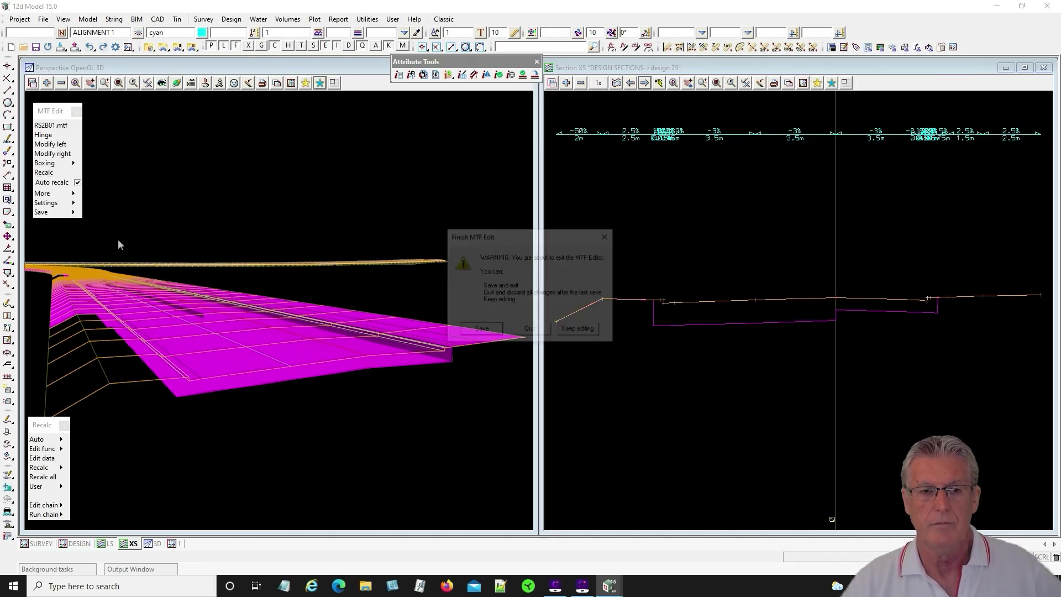
click(479, 331)
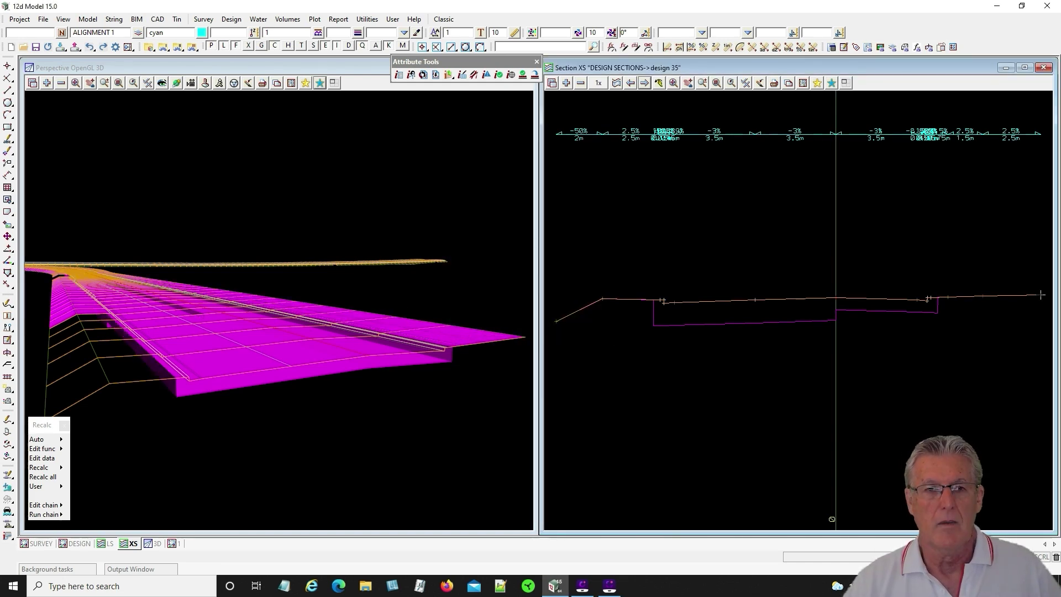
Move the 3D view to the CULDESAC saved view position.
click(320, 82)
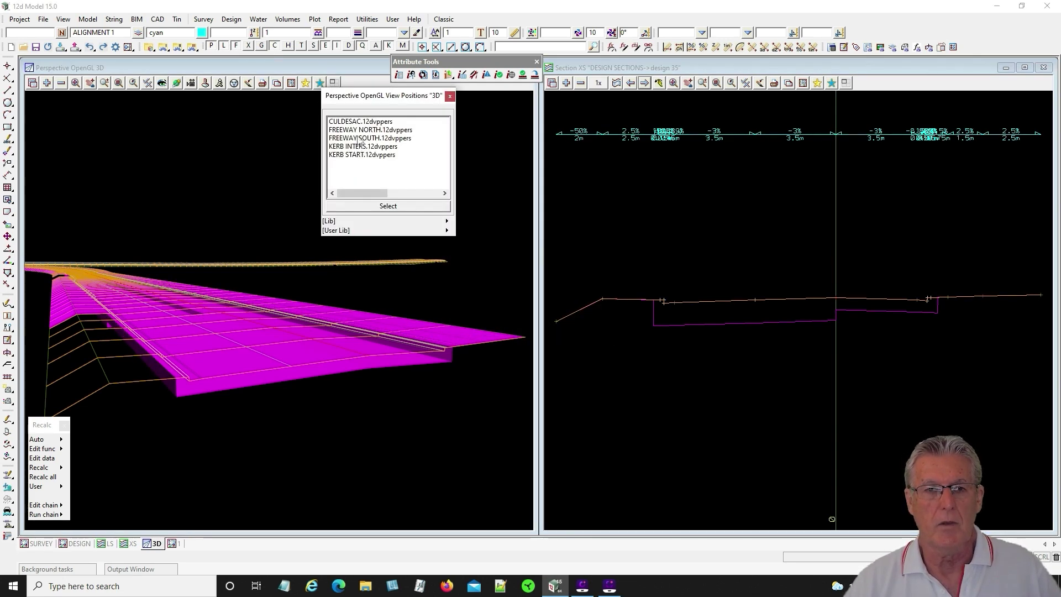
click(360, 121)
click(387, 206)
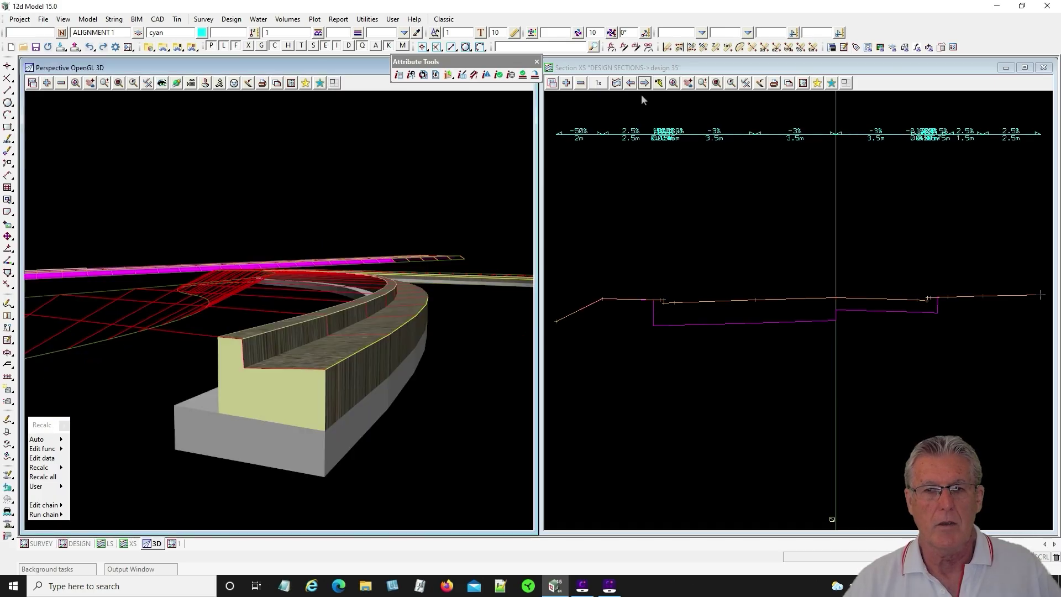
Section along the cul-de-sac kerb design string with XS Profile.
click(616, 83)
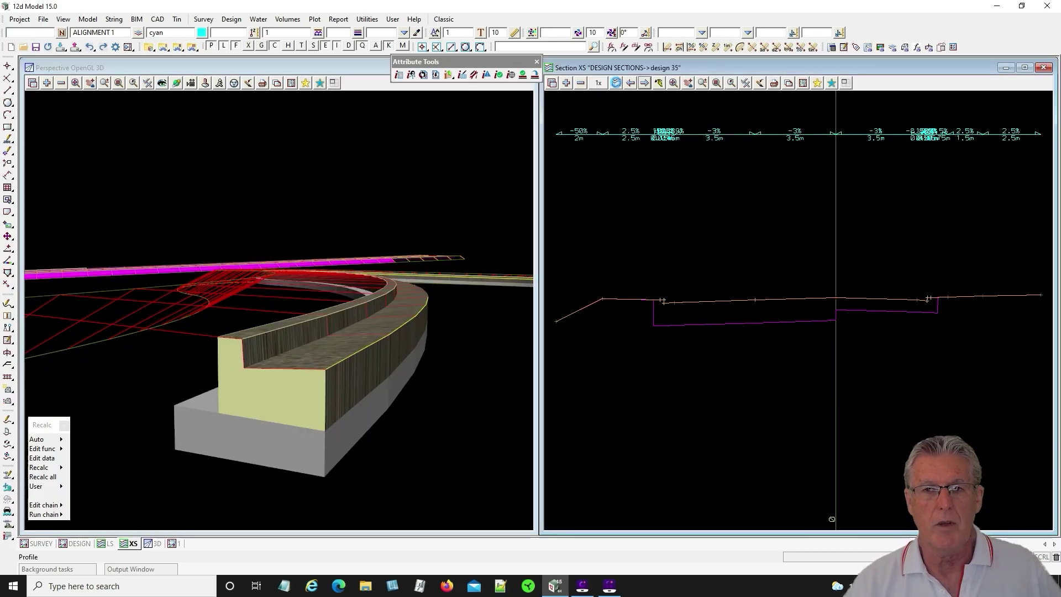
click(193, 332)
middle_click(238, 307)
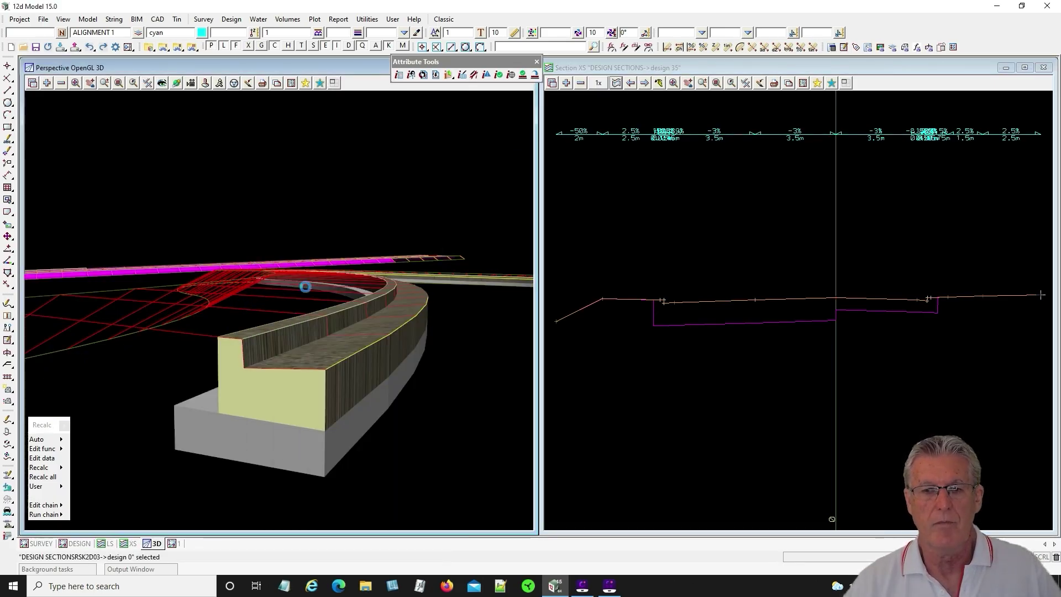
Edit the MTF data of the cul-de-sac kerb string and open its left modifiers.
click(41, 458)
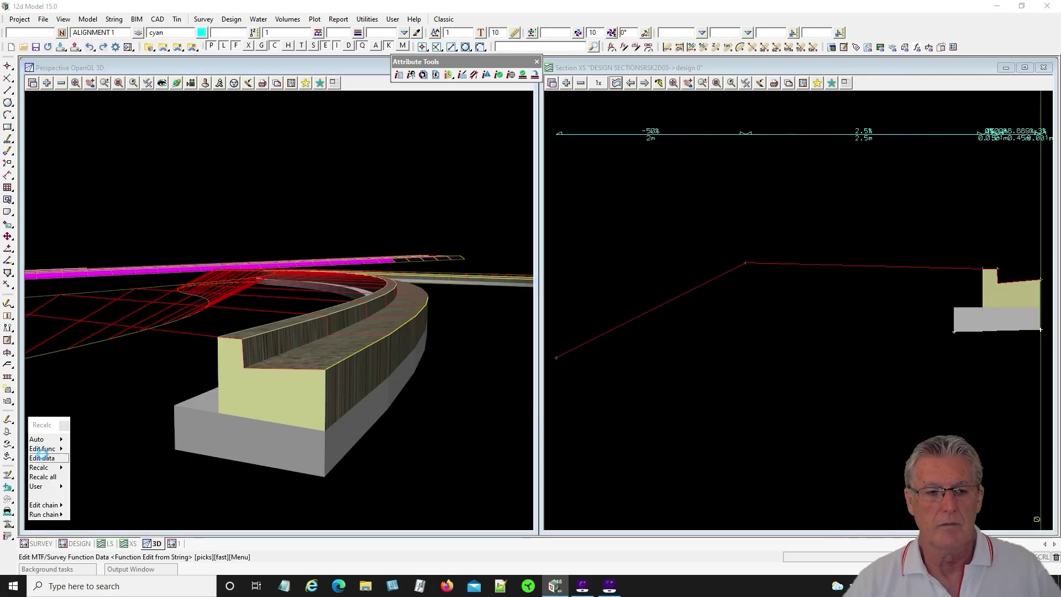
click(192, 336)
middle_click(210, 339)
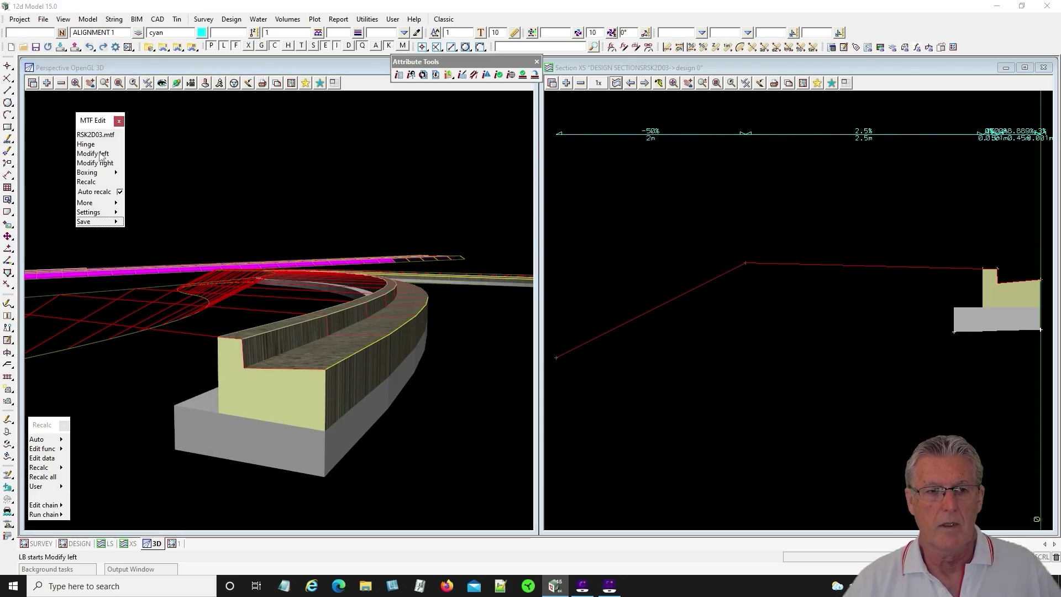
click(100, 154)
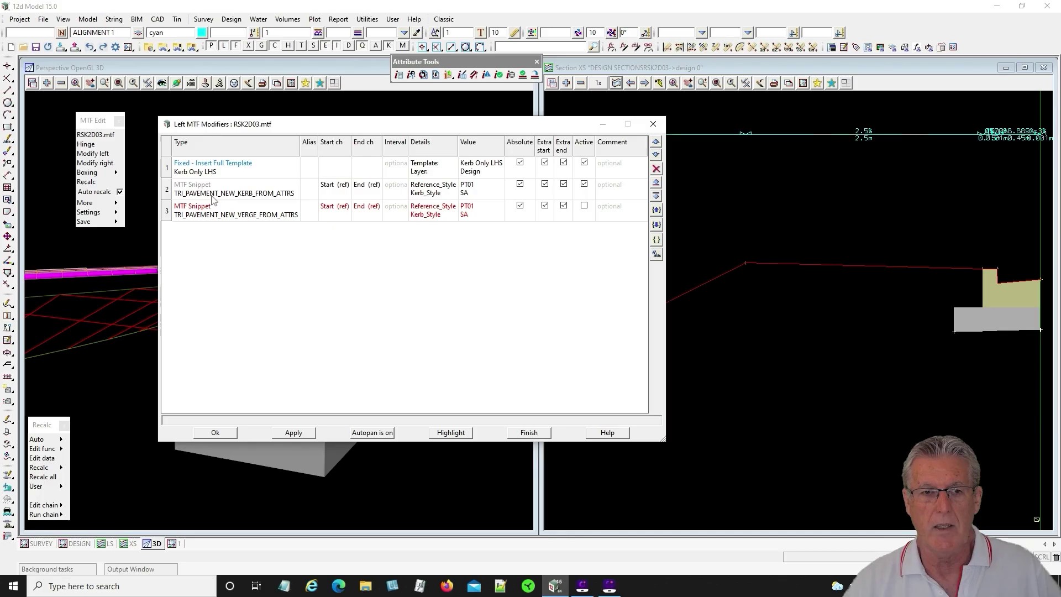
Review the row 2 kerb pavement snippet, then move on to the row 3 verge snippet.
double_click(270, 199)
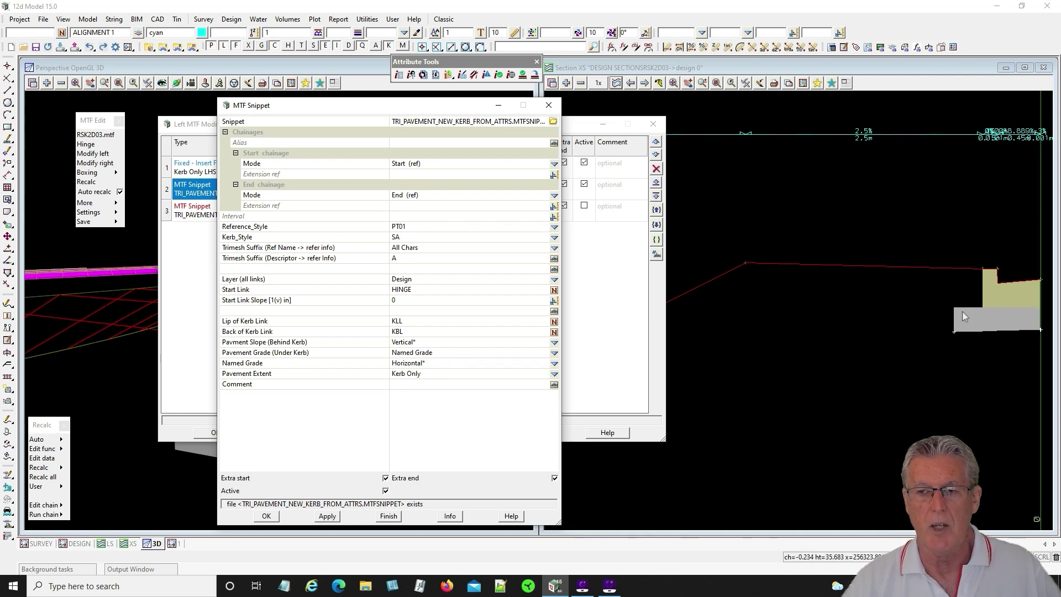
click(388, 516)
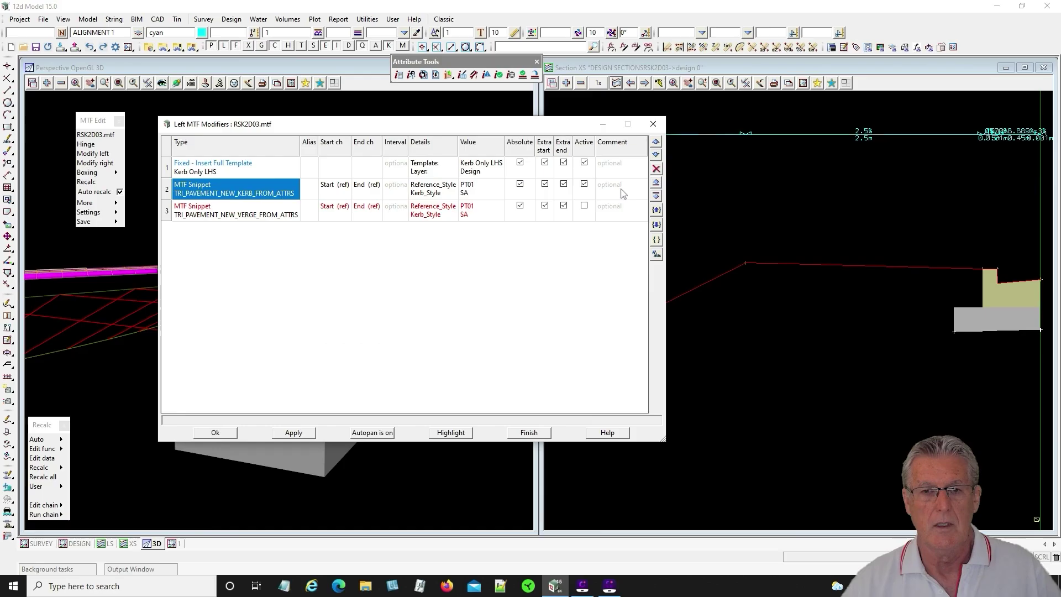
double_click(253, 212)
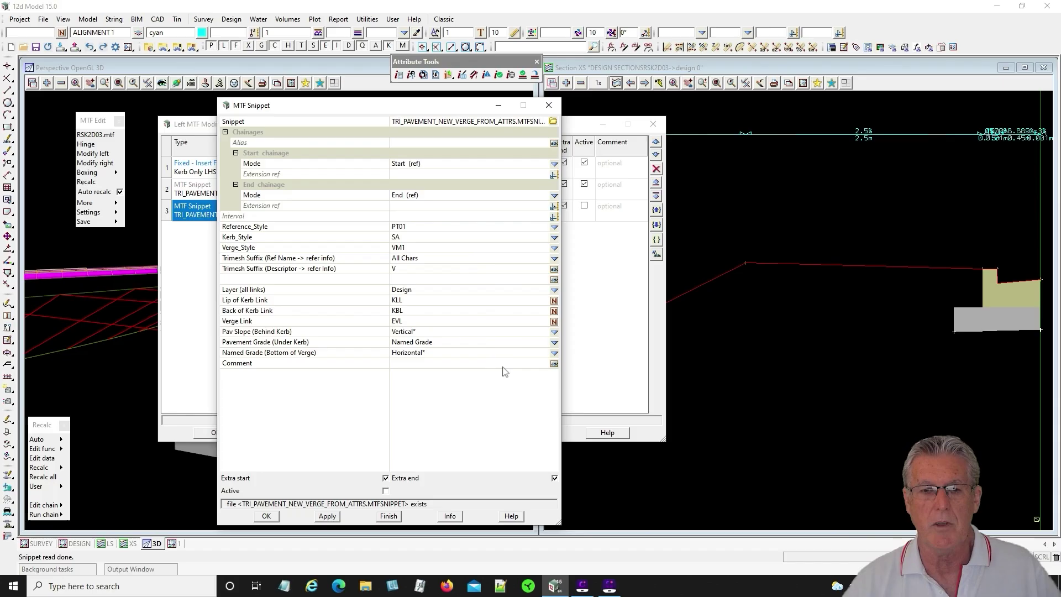
Make the TRI_PAVEMENT_NEW_VERGE_FROM_ATTRS snippet active and apply it, adding the green verge trimesh.
click(386, 491)
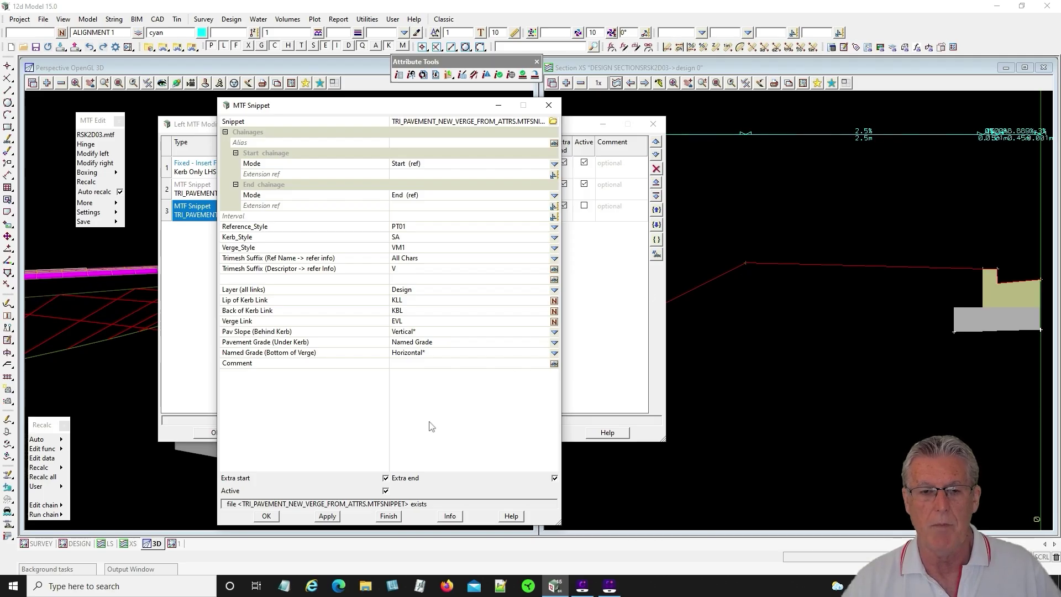
click(328, 517)
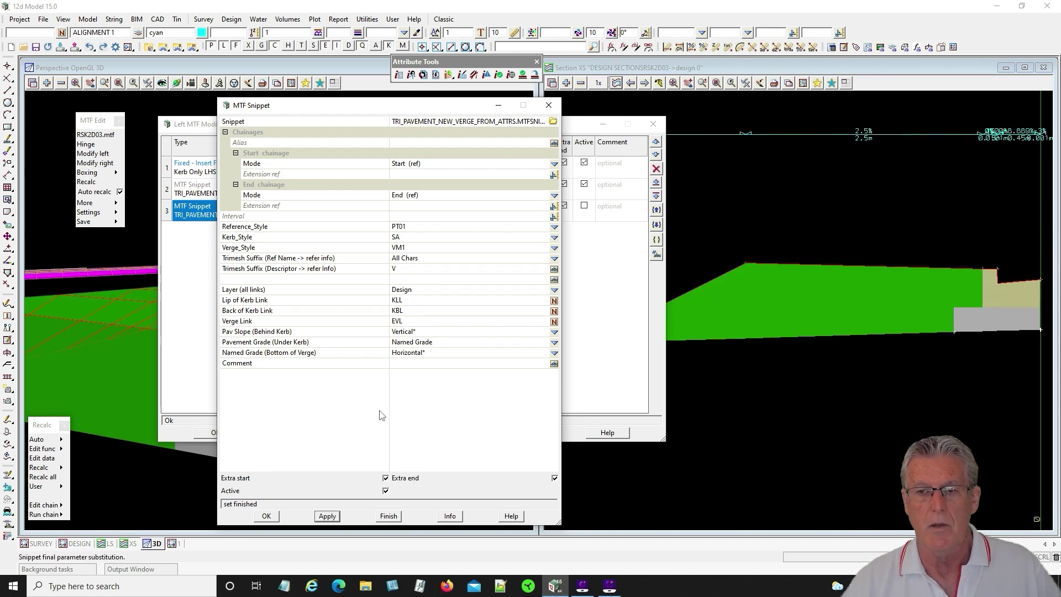
Confirm the verge mesh's BIM Pavement attributes read Verge Material, layer VM1, adjacent PT01.
click(397, 74)
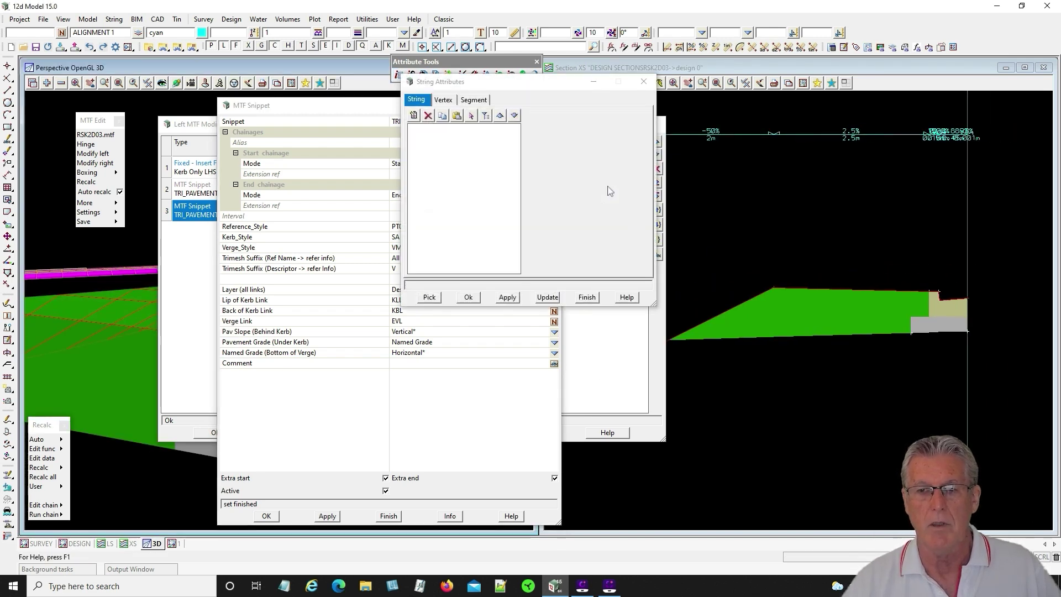
click(751, 337)
middle_click(680, 293)
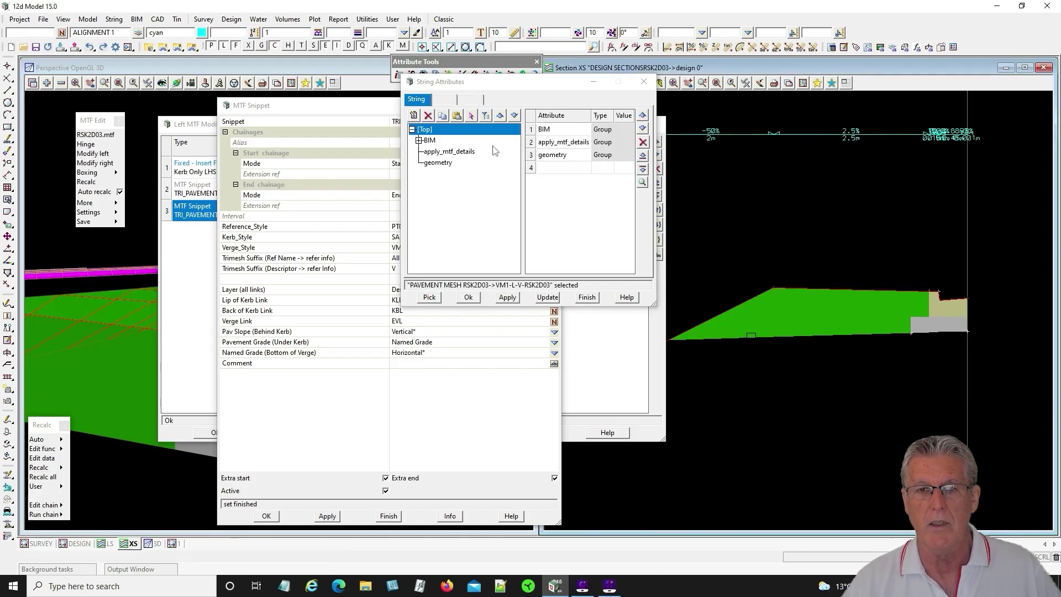
click(418, 140)
click(443, 151)
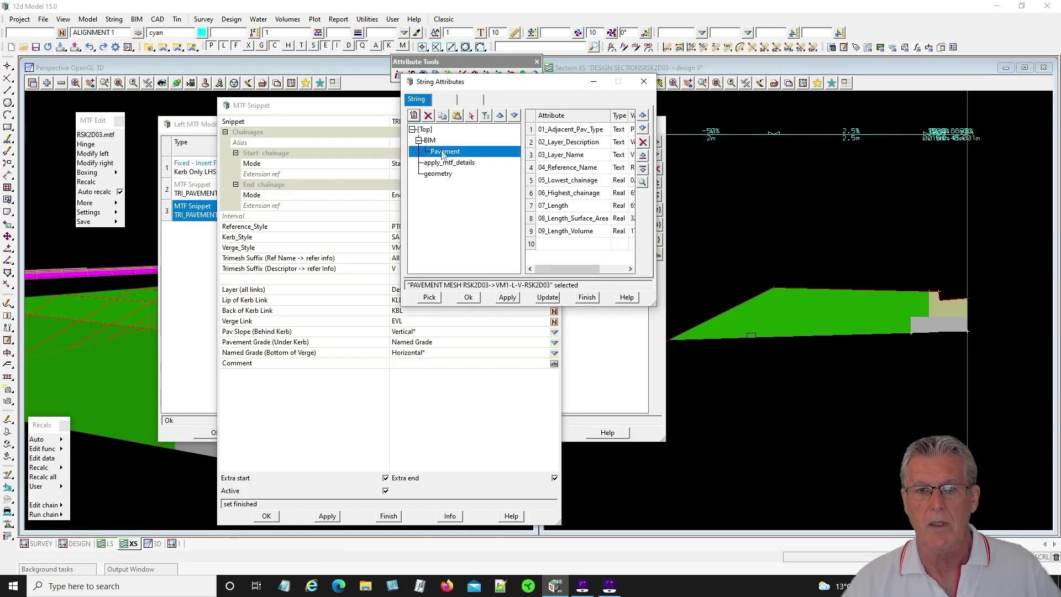
drag(657, 307, 802, 370)
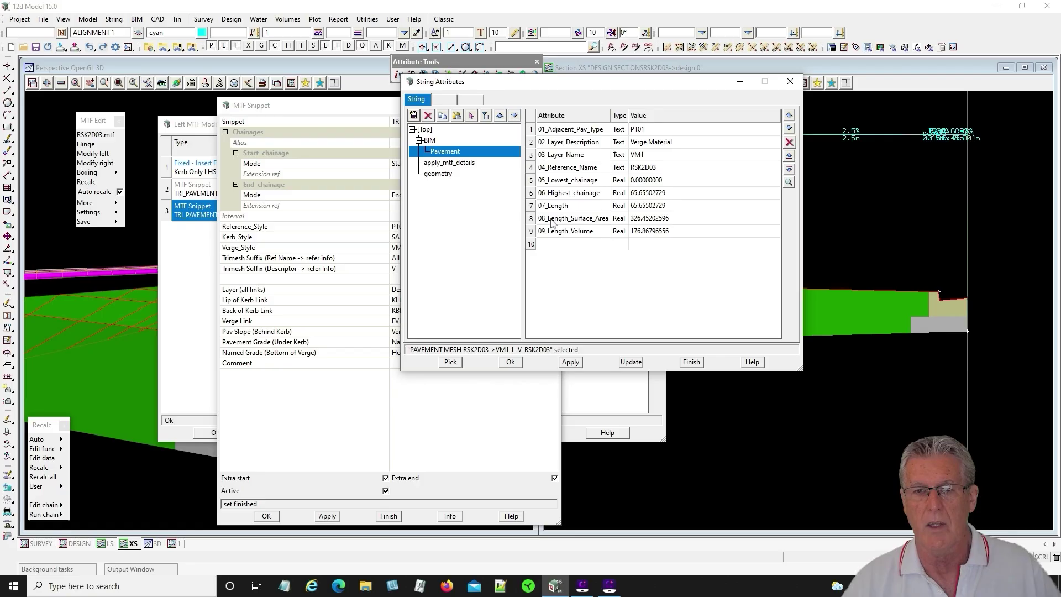
click(691, 363)
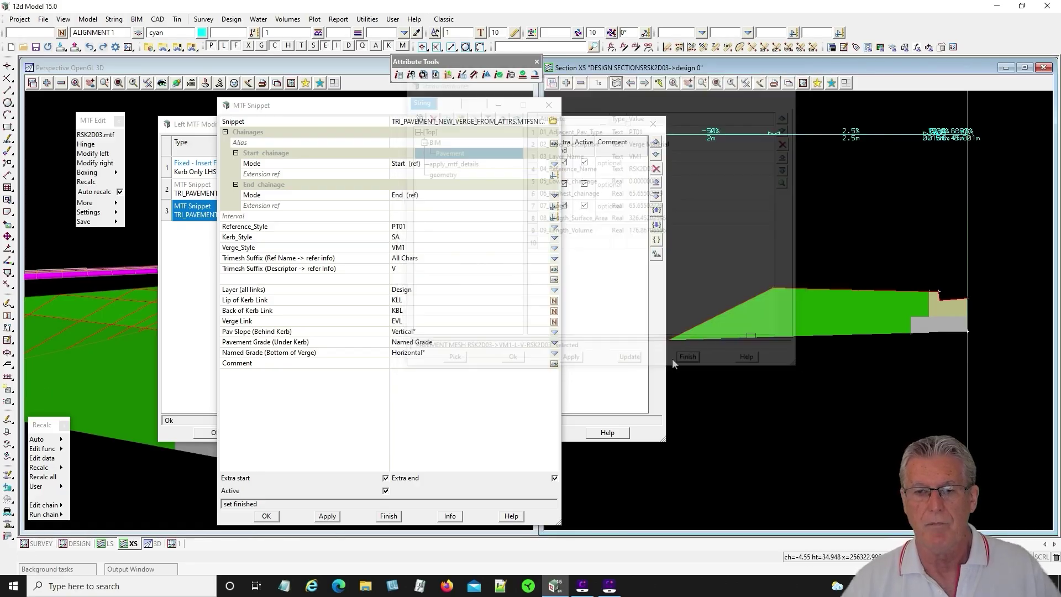
Close the verge snippet and left modifiers, then save and finish the cul-de-sac MTF edit.
click(388, 516)
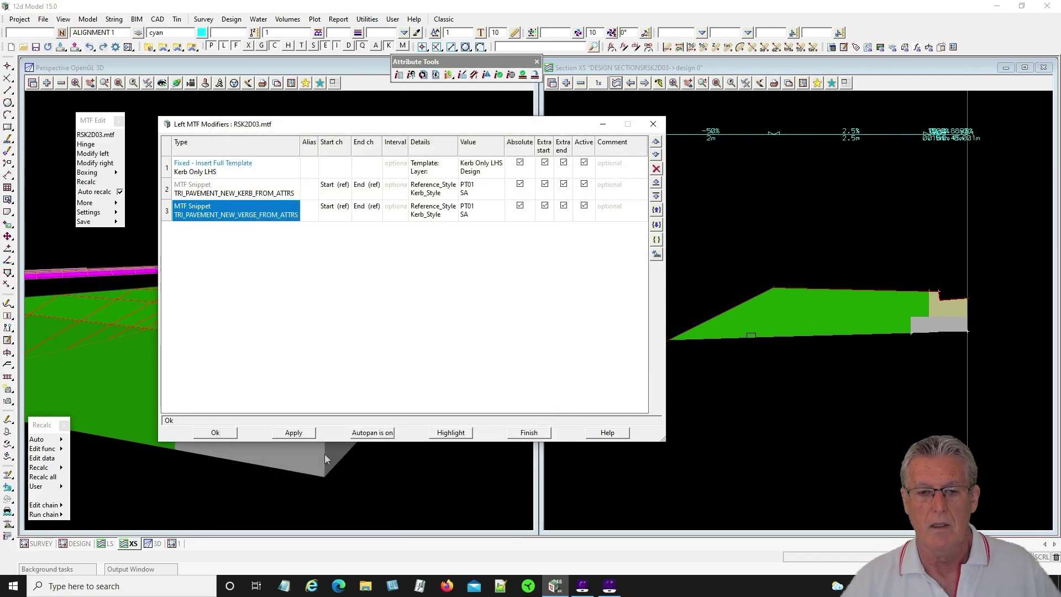
click(218, 428)
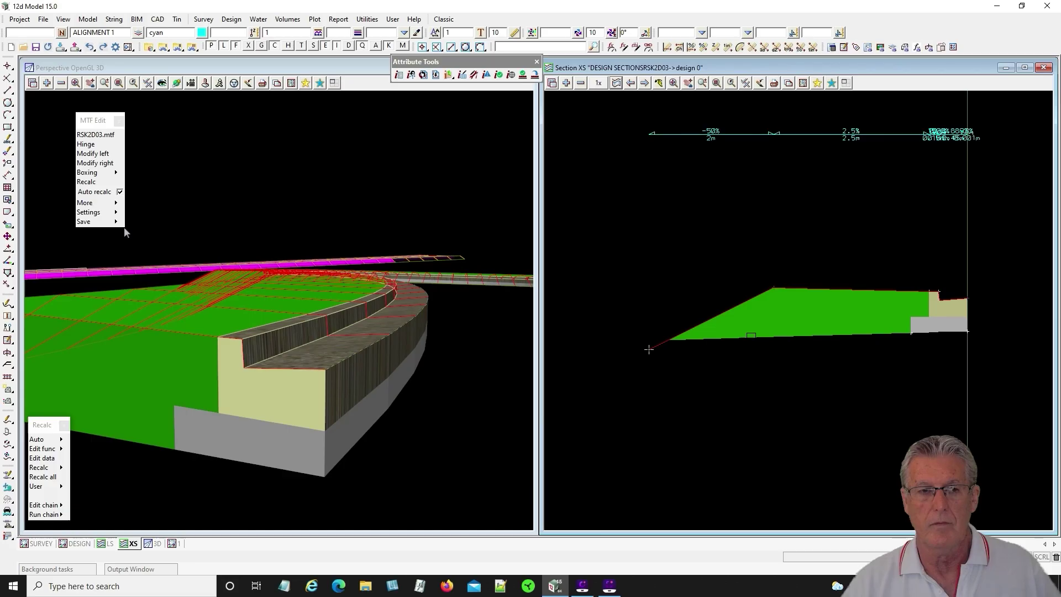
mouse_move(118, 221)
click(143, 238)
click(356, 305)
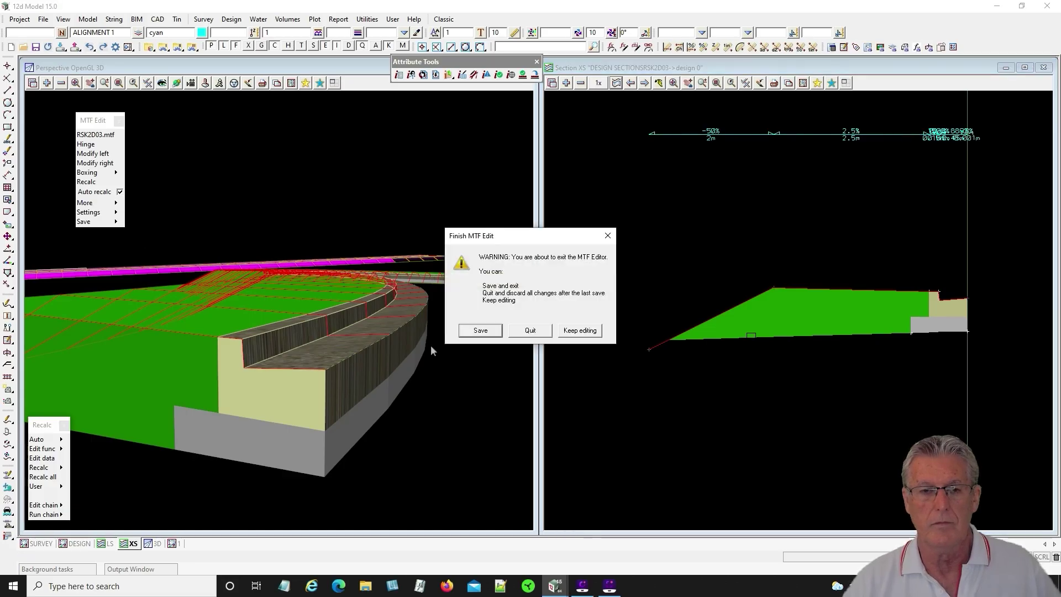
click(479, 330)
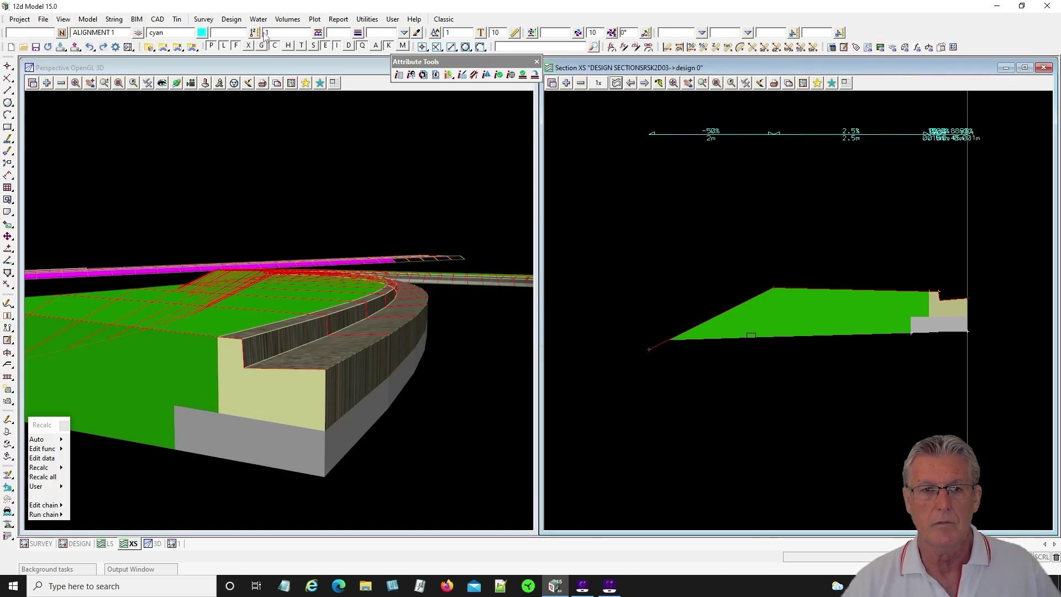
Move the 3D view to the FREEWAY NORTH saved view position.
click(319, 83)
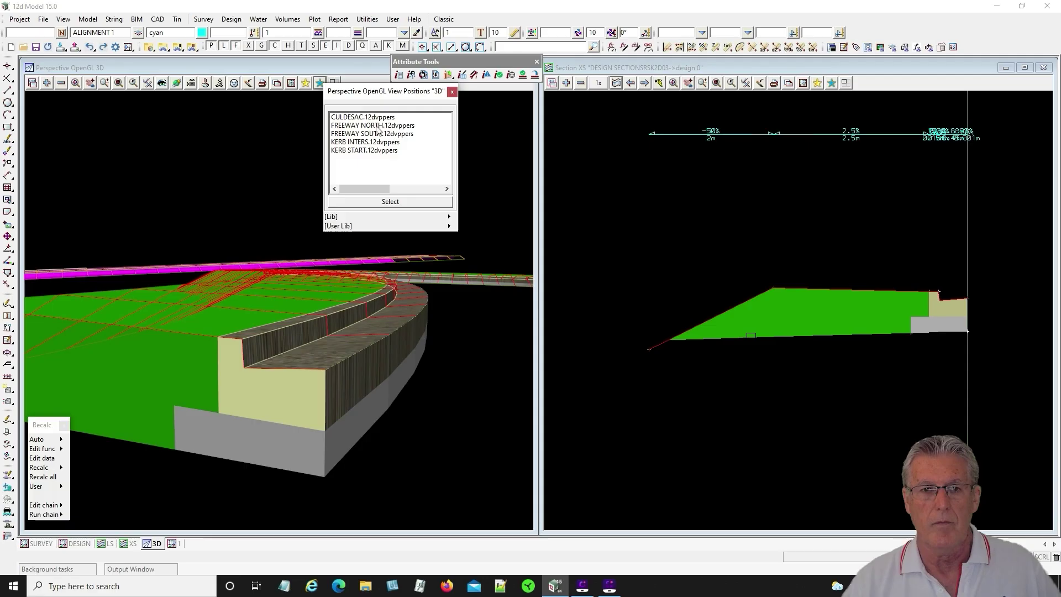
click(377, 126)
click(383, 201)
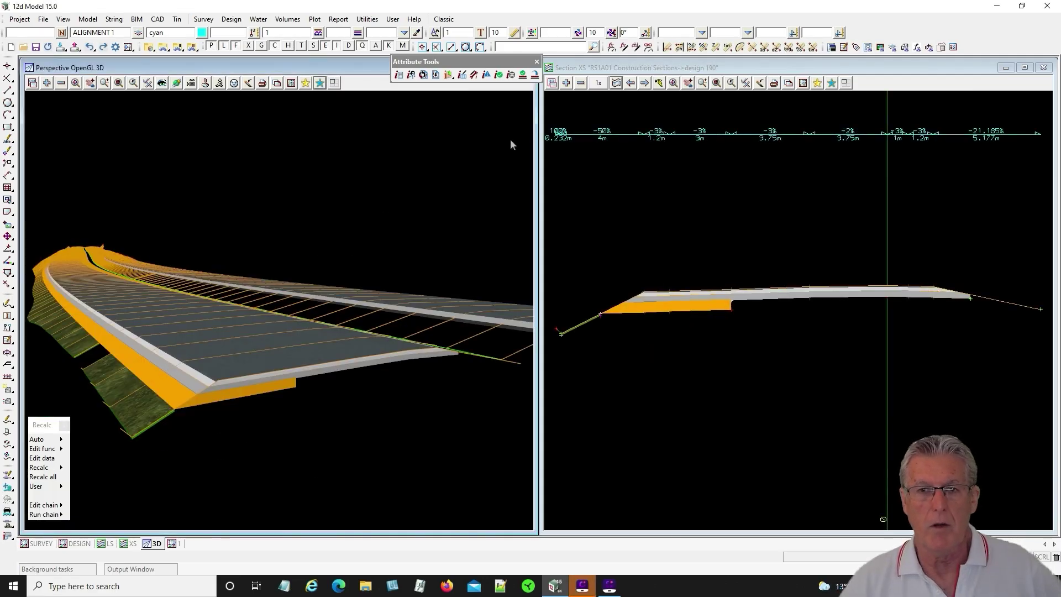
Edit the freeway string's RS1A01.mtf left modifiers and open the row 20 pavement snippet.
click(49, 458)
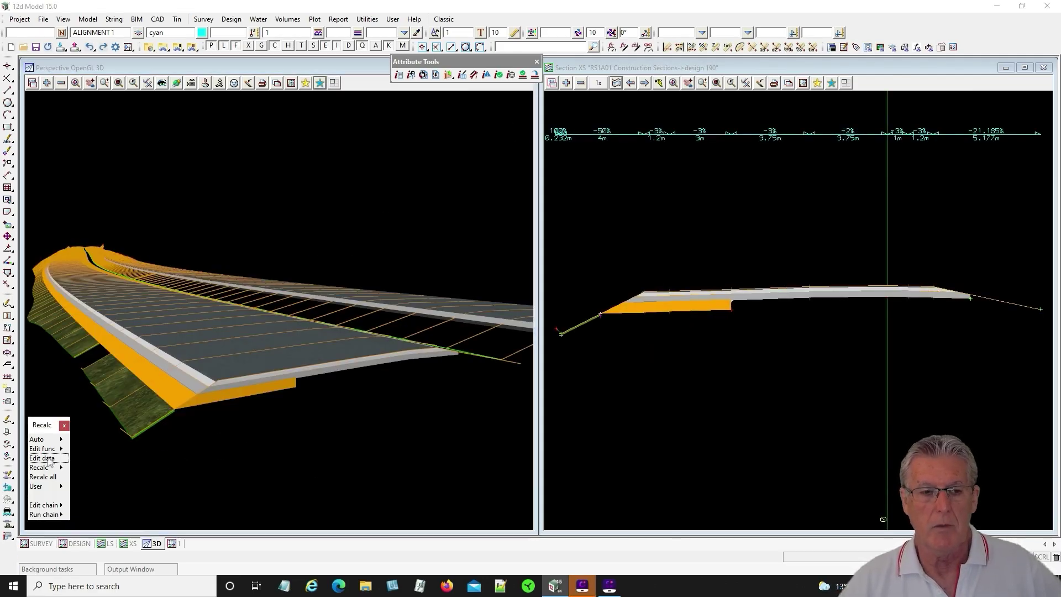
click(108, 375)
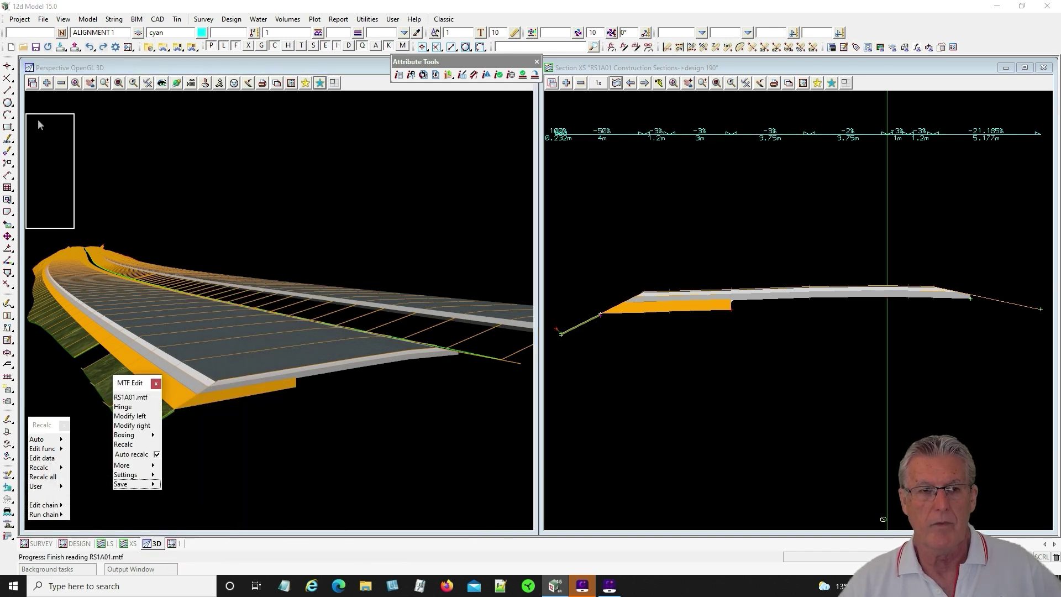
drag(39, 125, 53, 116)
click(69, 145)
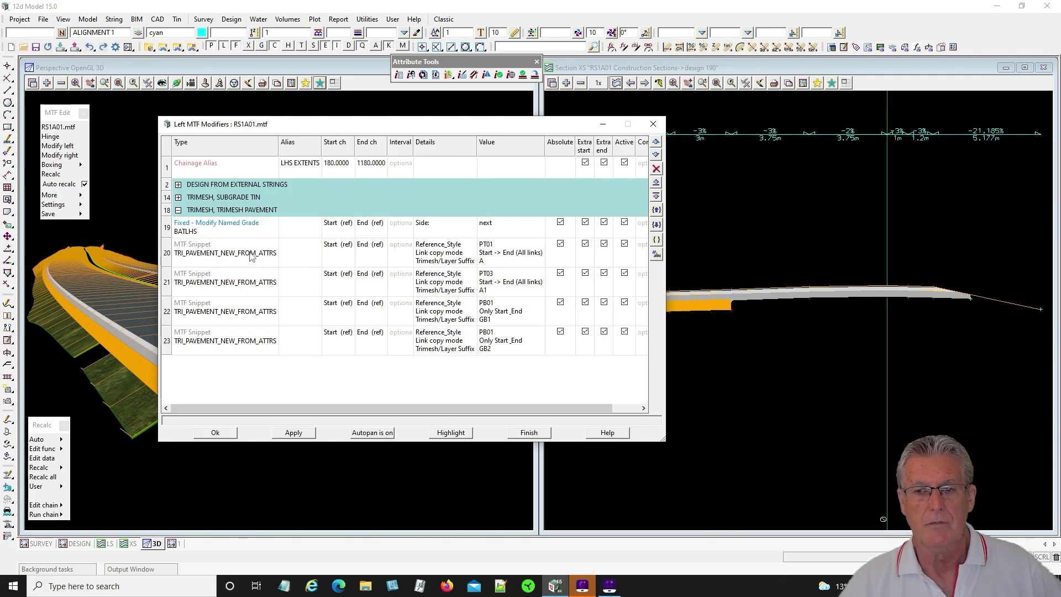
double_click(250, 255)
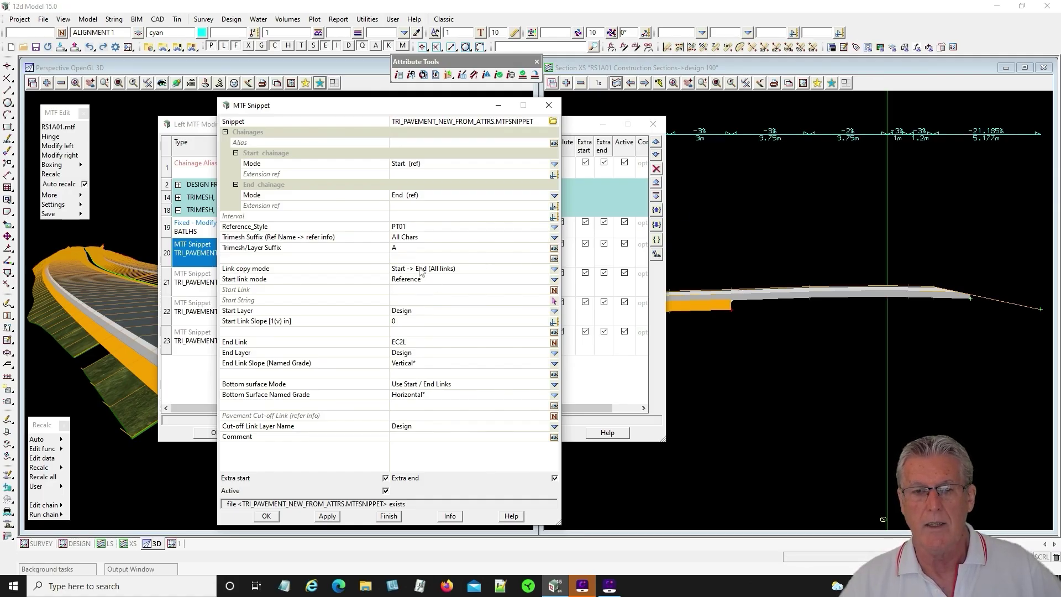
Review the row 20 PT01 snippet, leaving link copy mode unchanged, and close it.
click(555, 269)
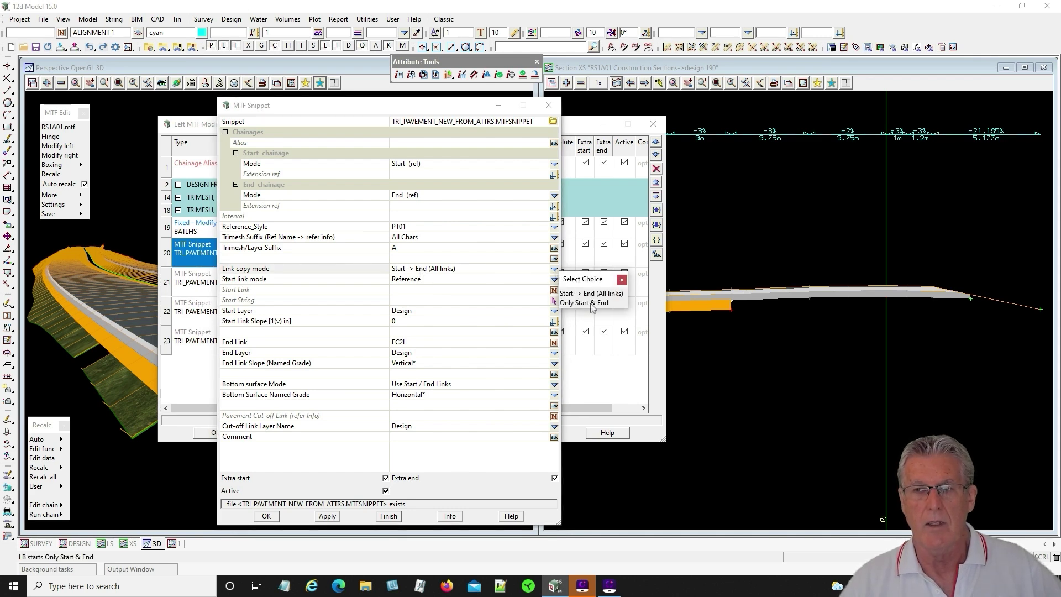
click(622, 281)
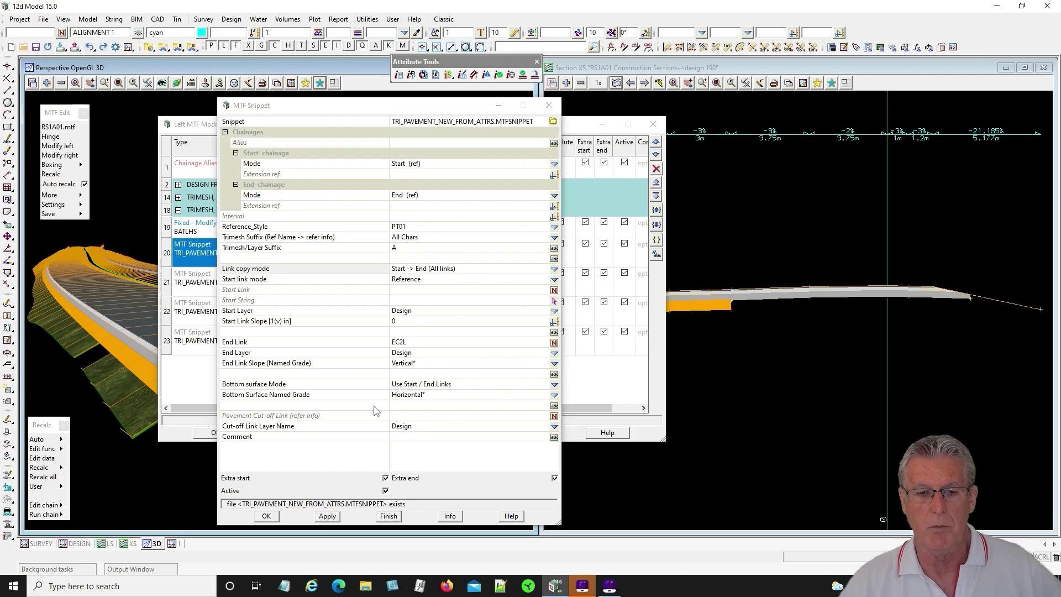
click(388, 517)
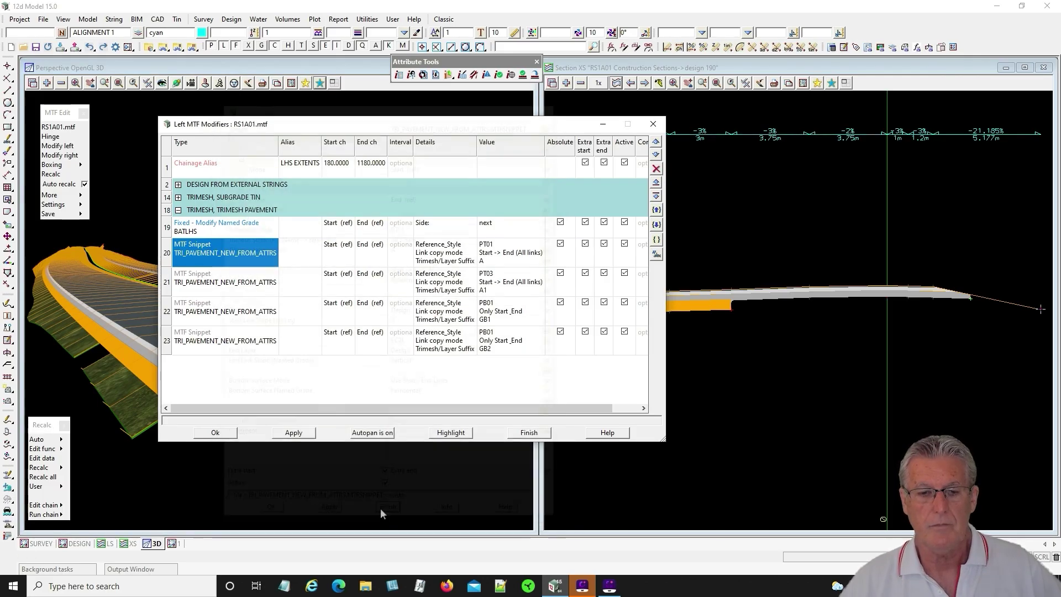
click(237, 284)
double_click(238, 284)
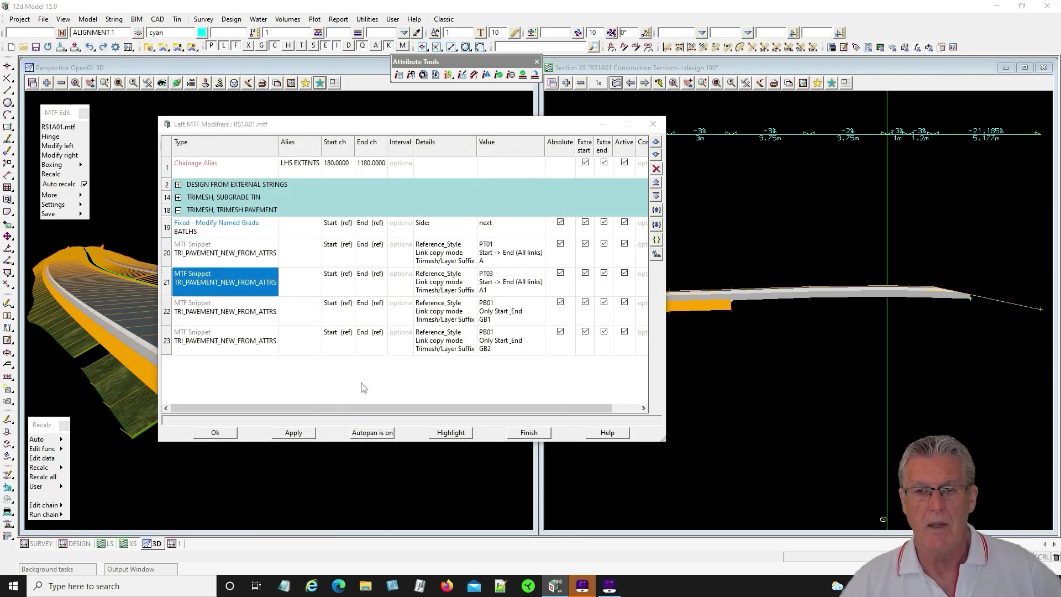
click(605, 138)
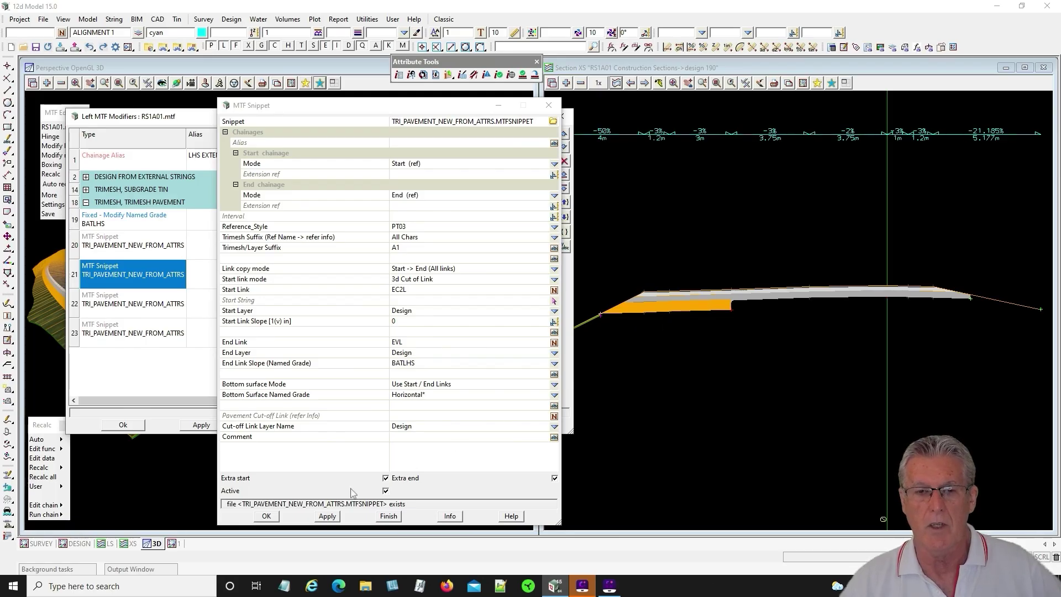
click(388, 517)
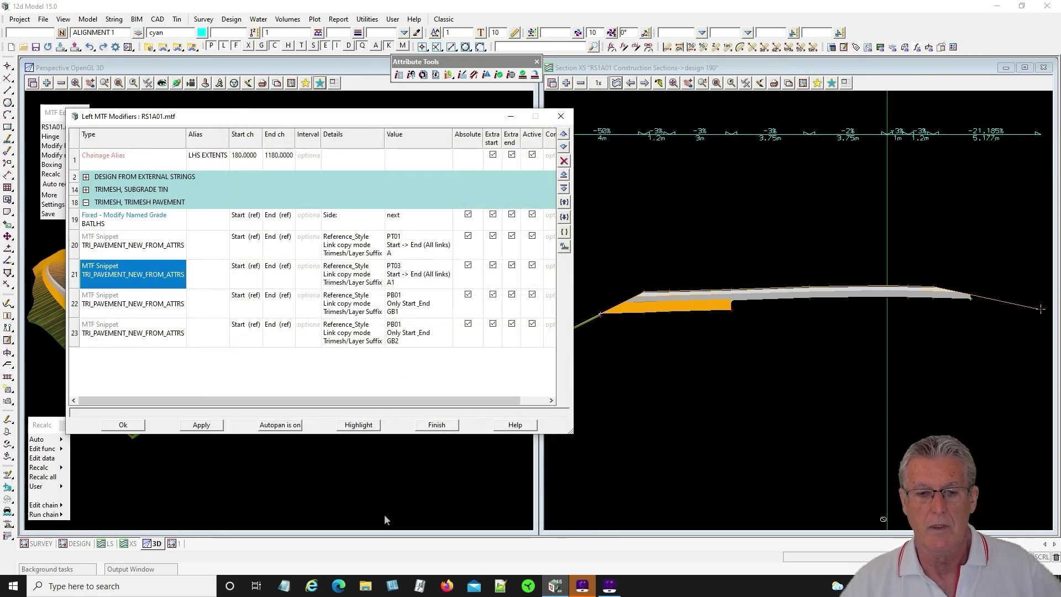
double_click(145, 309)
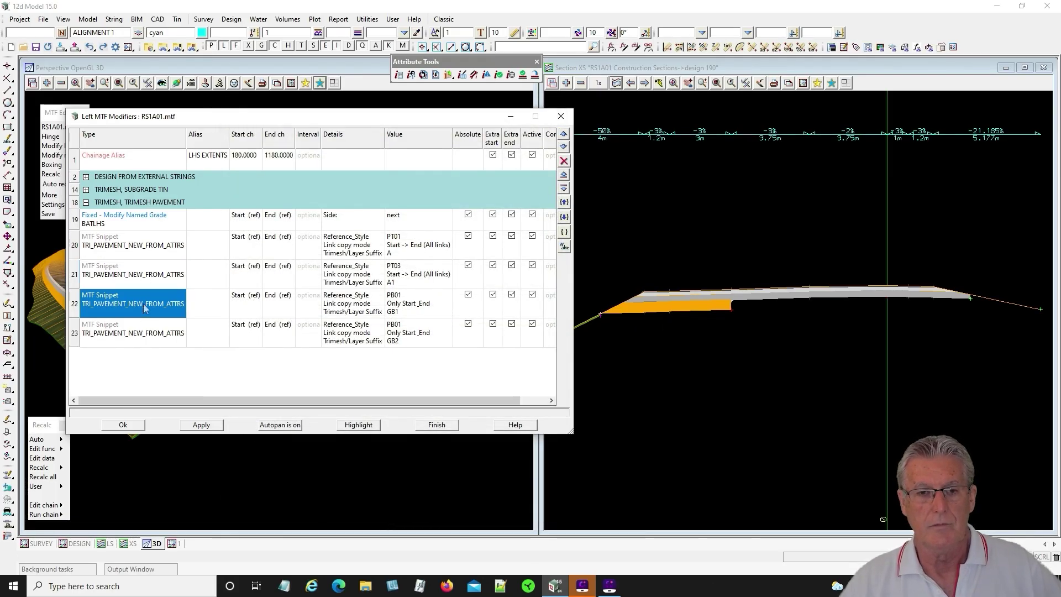
scroll(826, 326, down, 2)
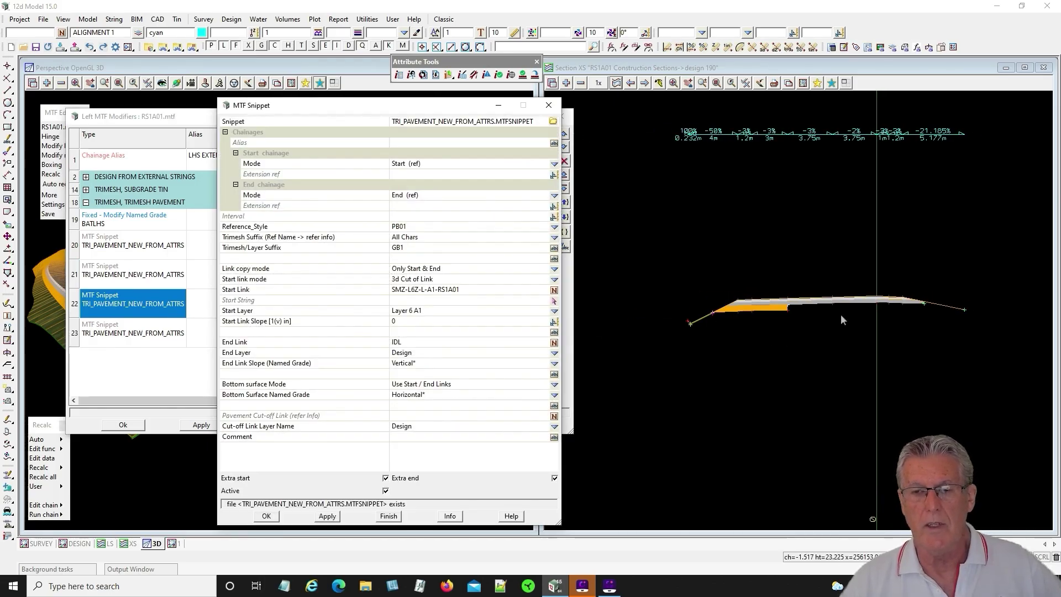
scroll(698, 316, up, 5)
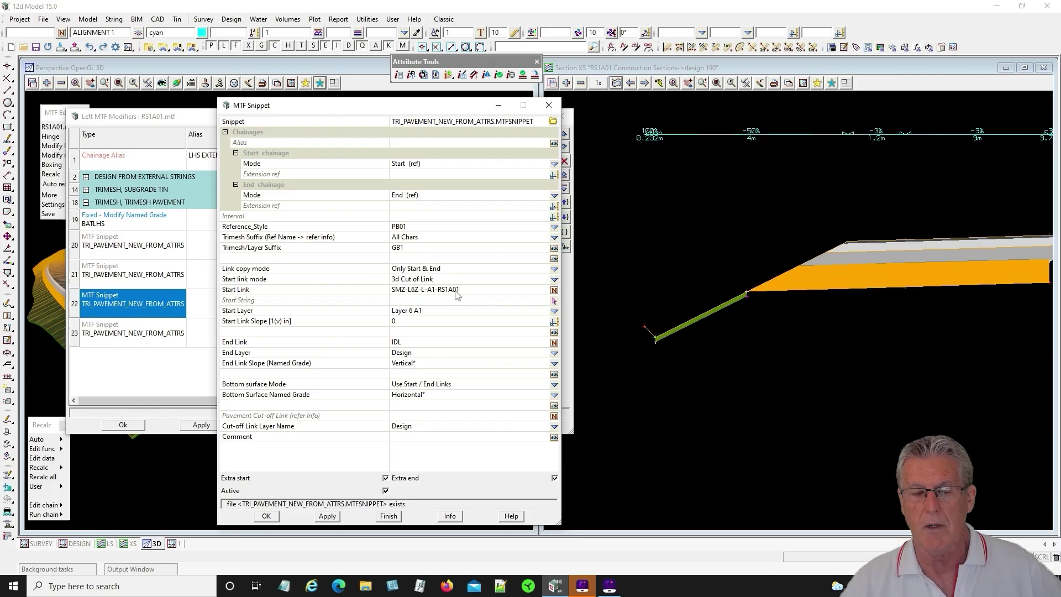
click(555, 310)
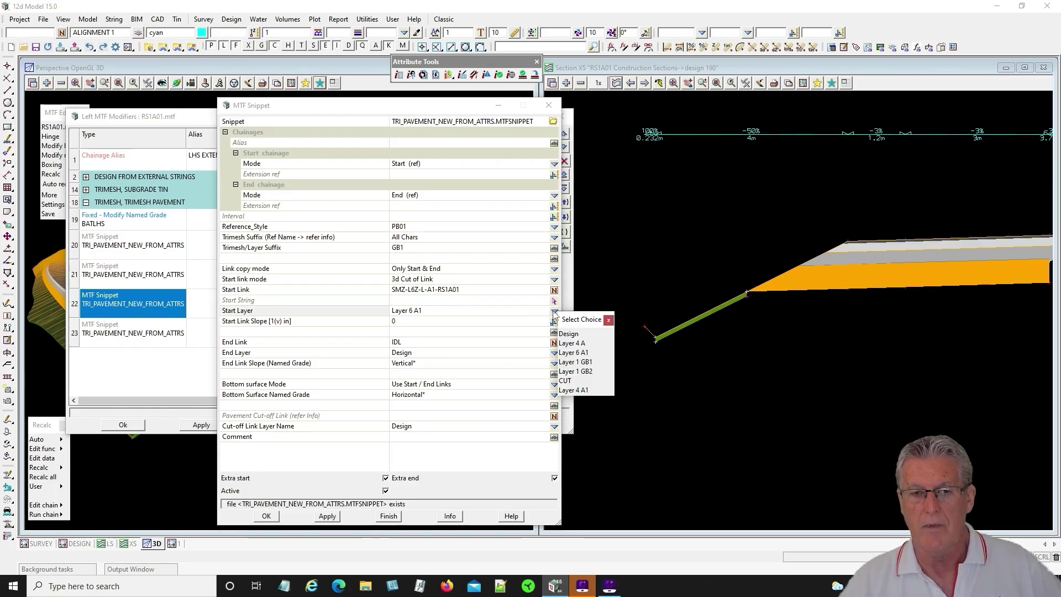
click(608, 320)
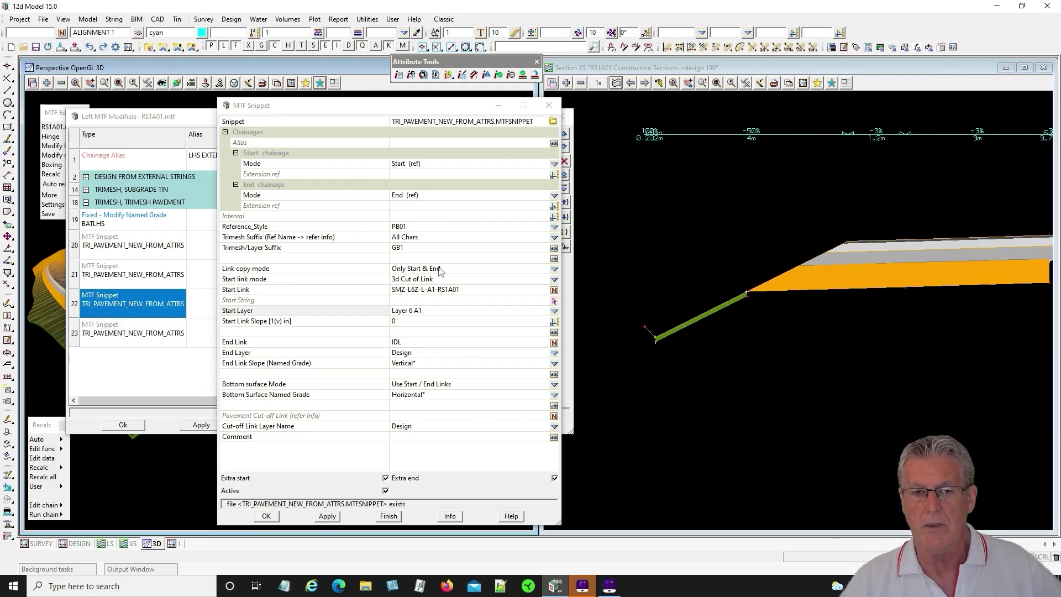
click(555, 269)
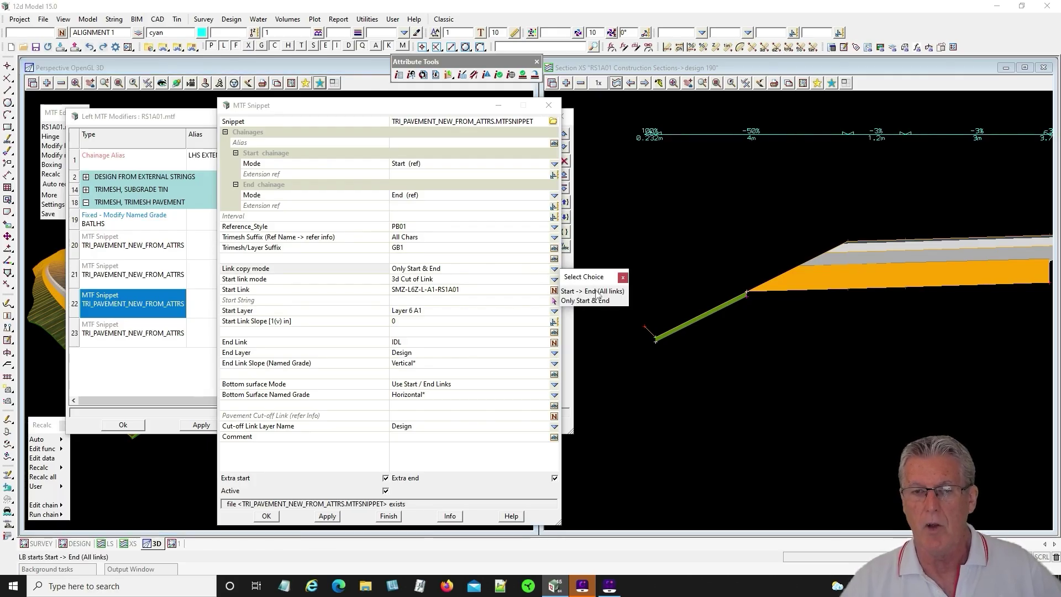
click(623, 277)
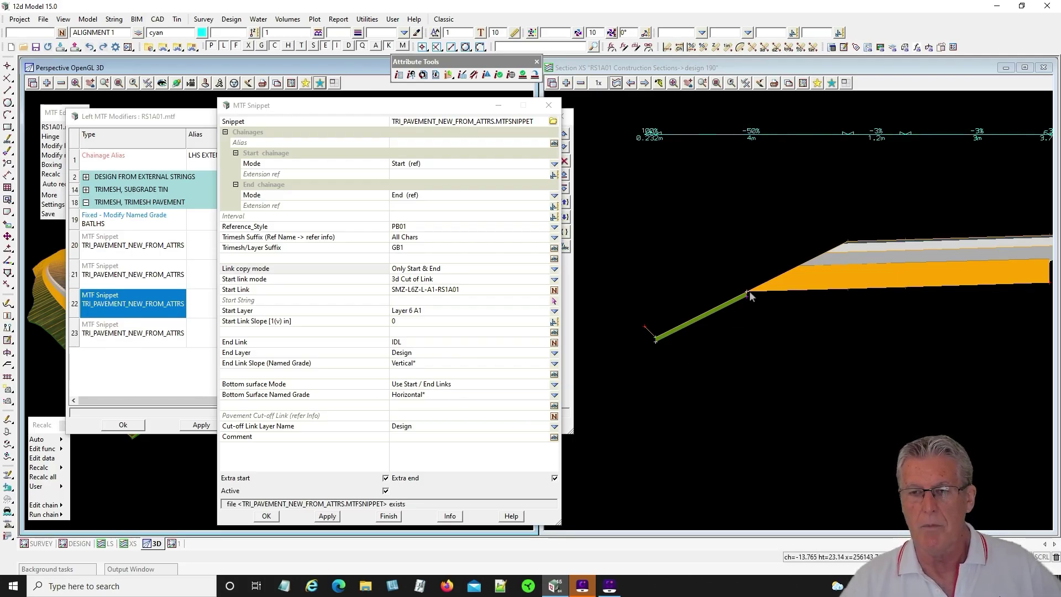
click(388, 516)
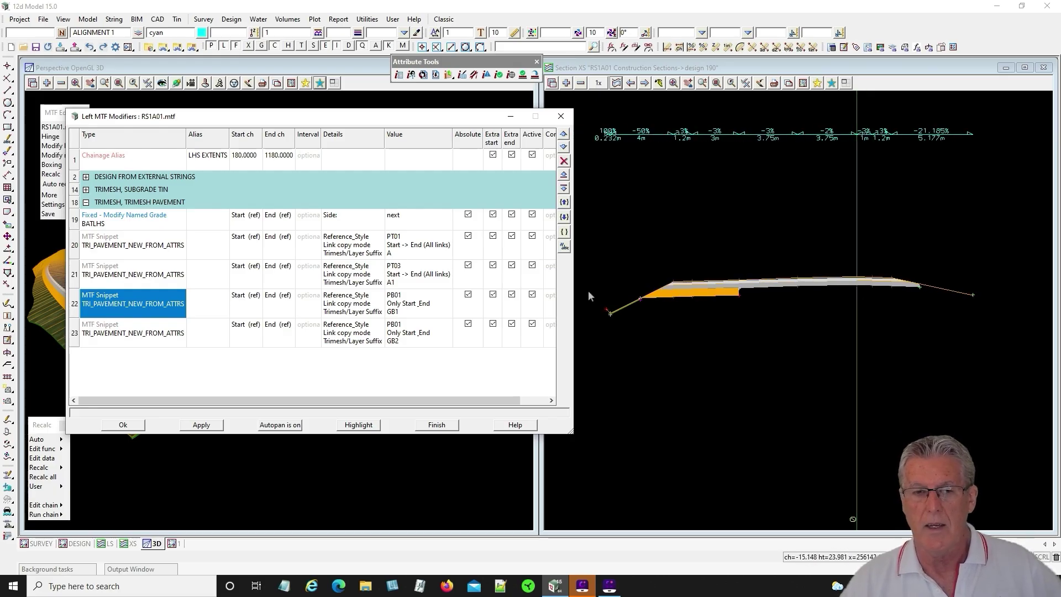
Deactivate pavement snippets in rows 20–23, apply, and expand the TRIMESH, SUBGRADE TIN group.
click(533, 237)
click(533, 265)
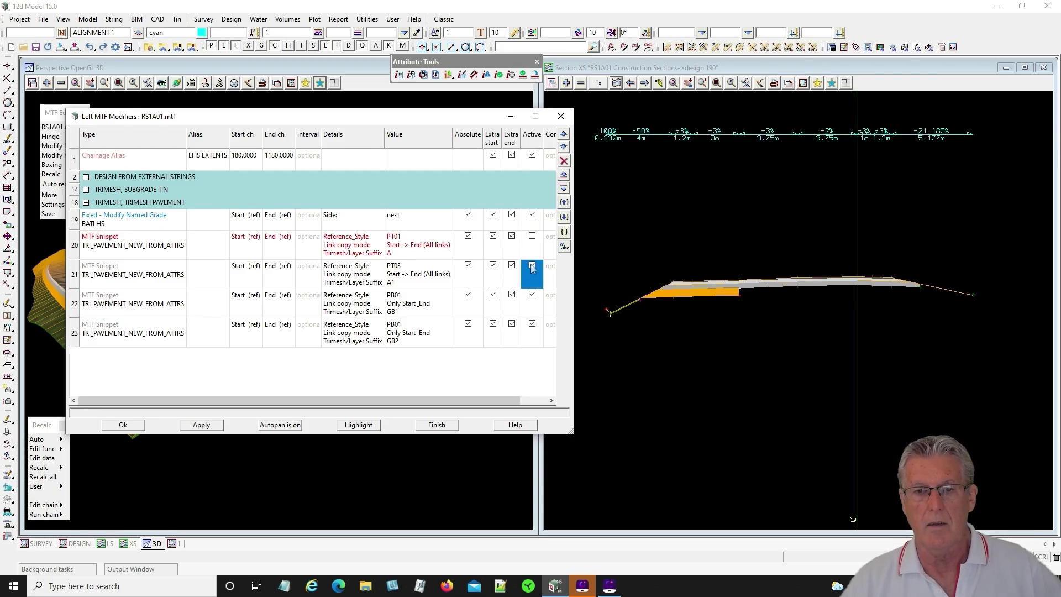
click(533, 295)
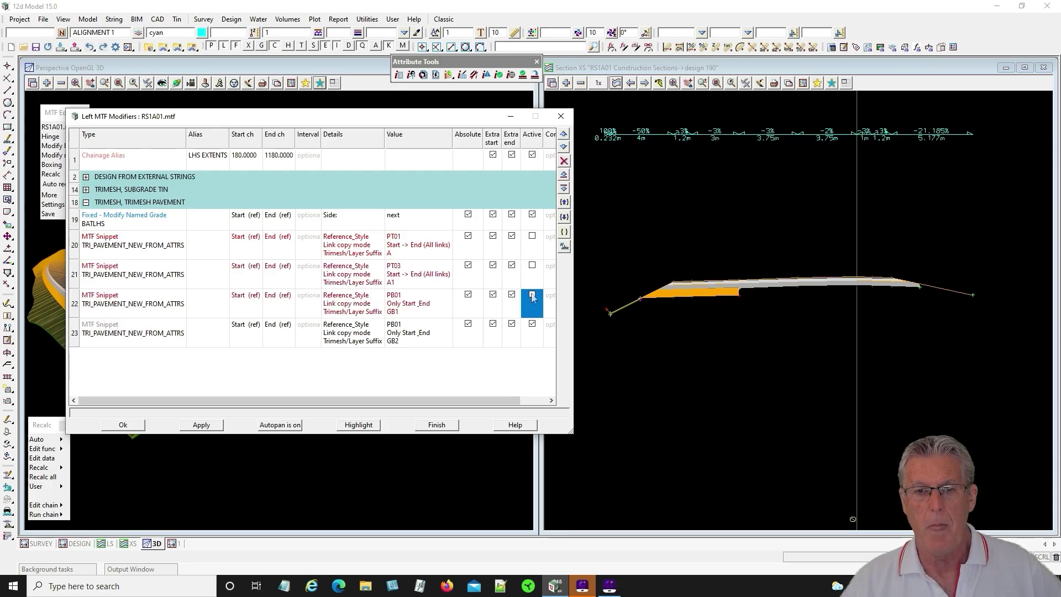
click(533, 325)
click(201, 424)
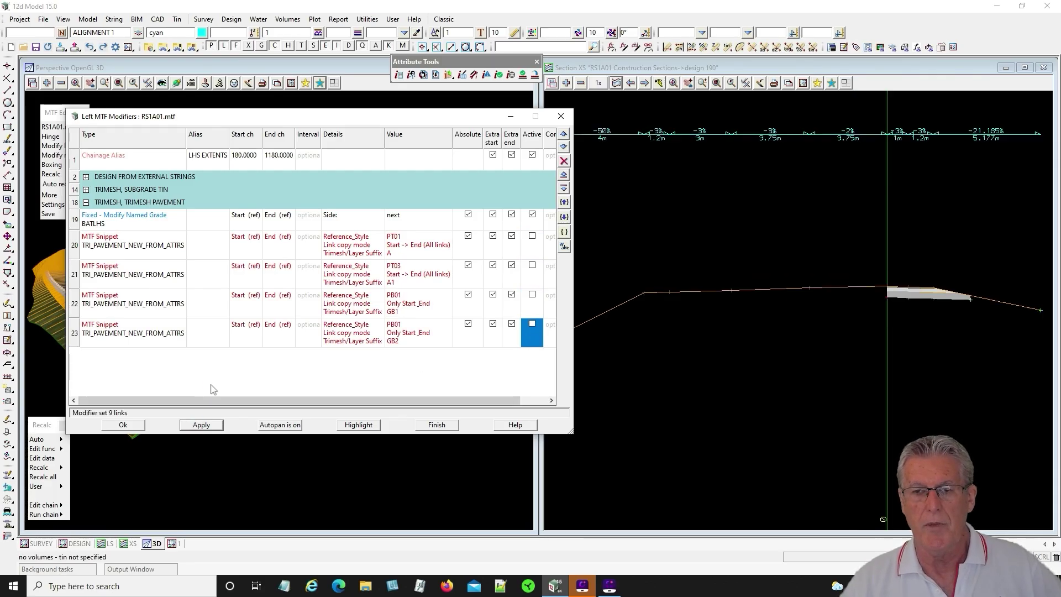
click(86, 190)
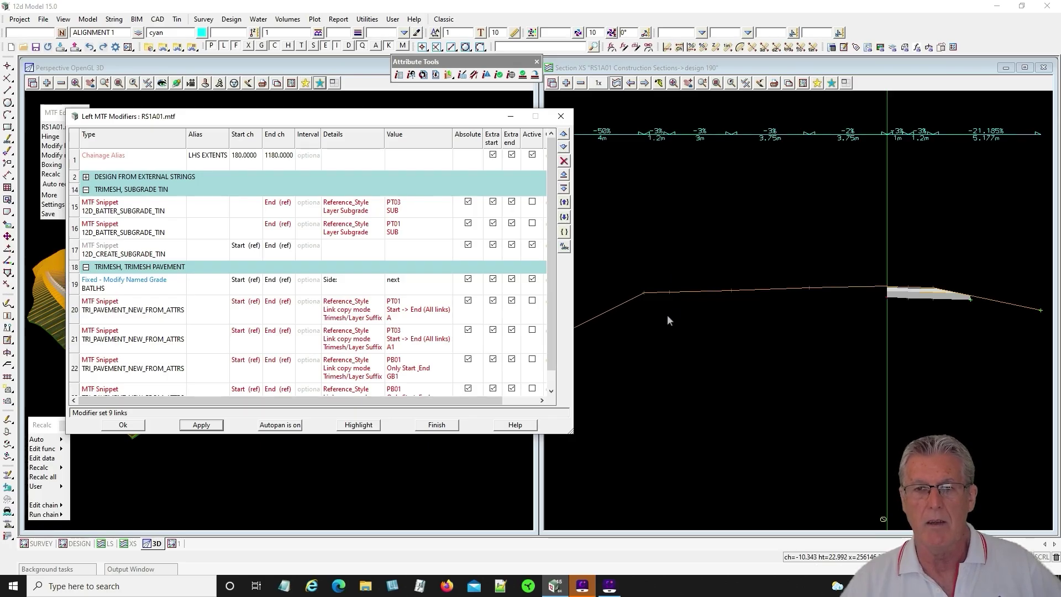
Activate and apply the row 15 batter subgrade TIN snippet, keeping copy mode To End.
click(134, 211)
double_click(134, 211)
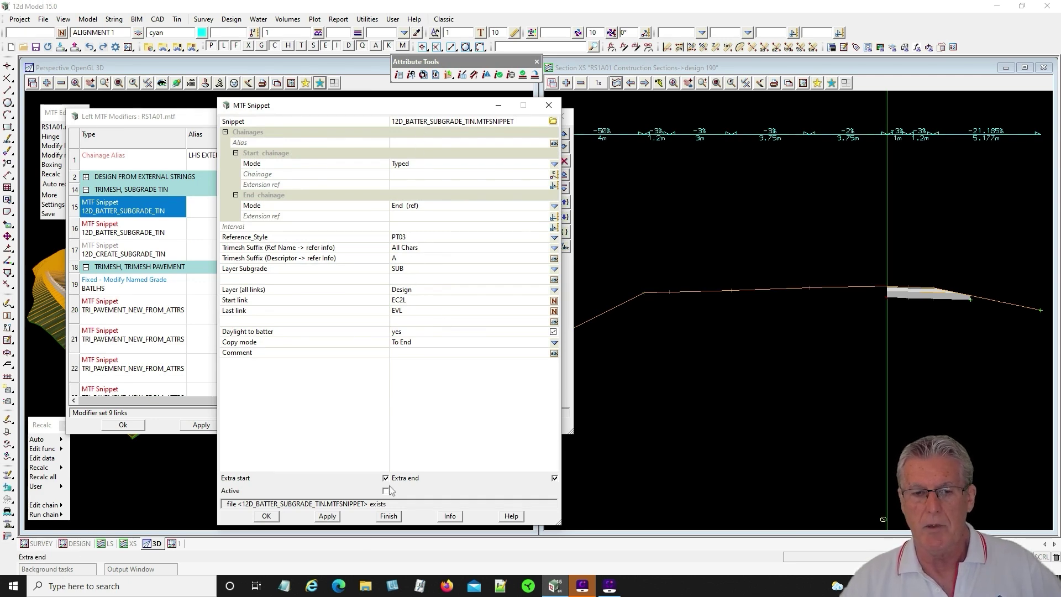
click(327, 516)
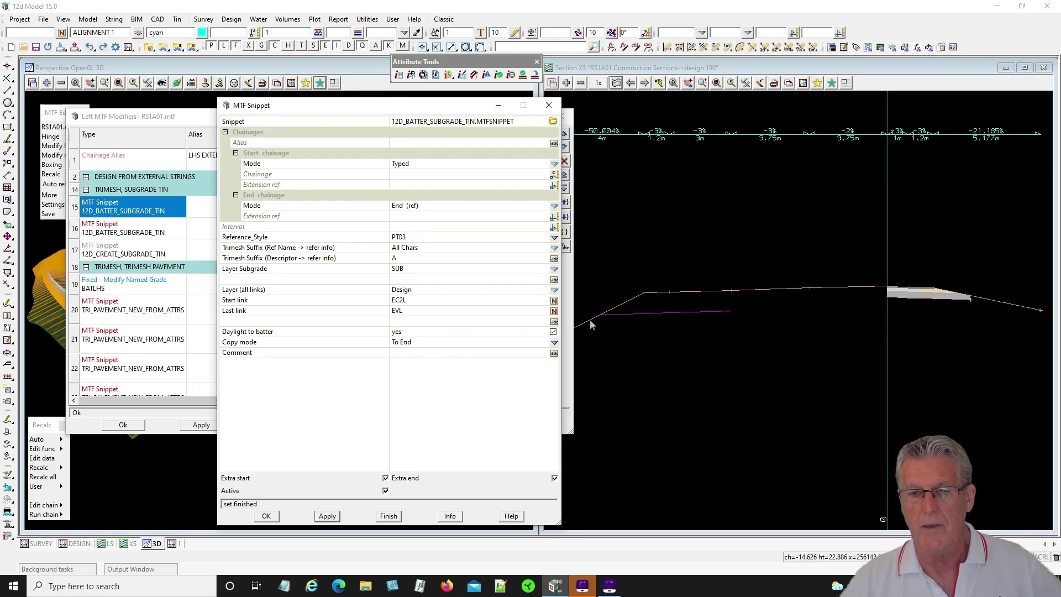
click(555, 342)
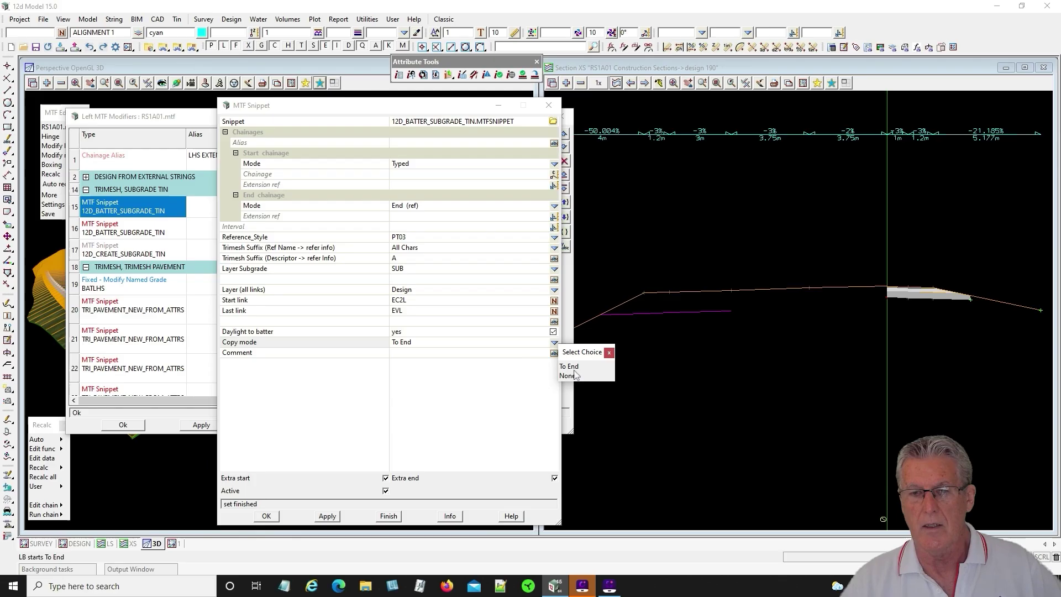
click(610, 353)
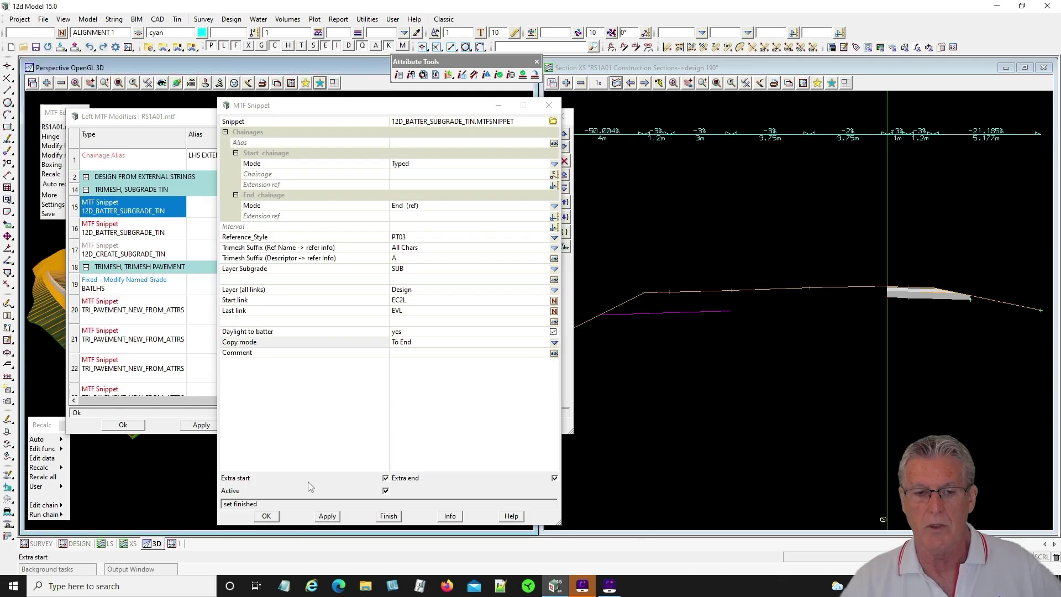
click(266, 516)
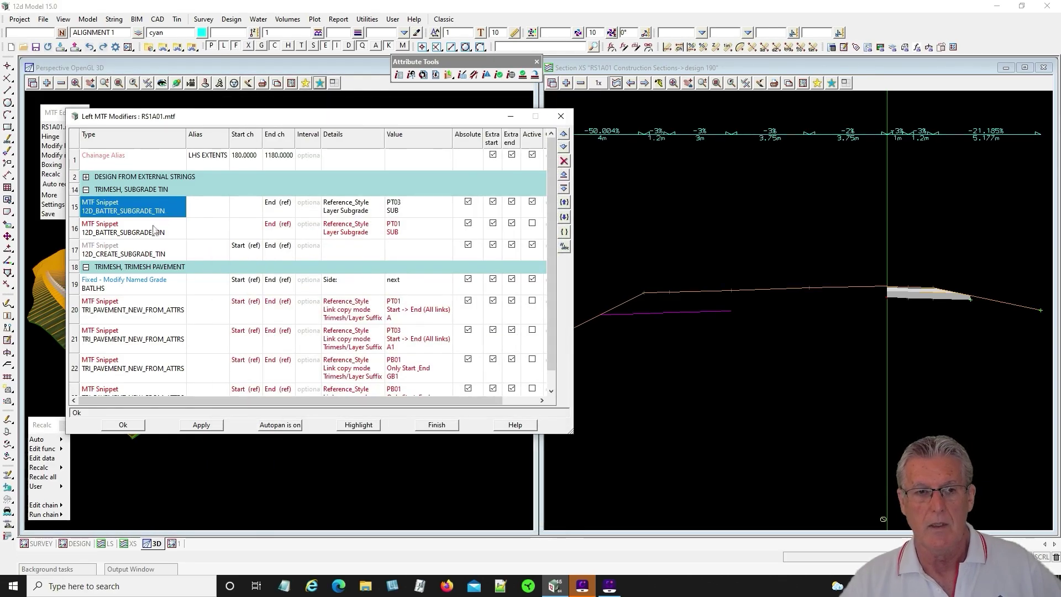
Activate the row 16 batter subgrade TIN snippet and apply it.
click(533, 225)
click(532, 224)
click(201, 424)
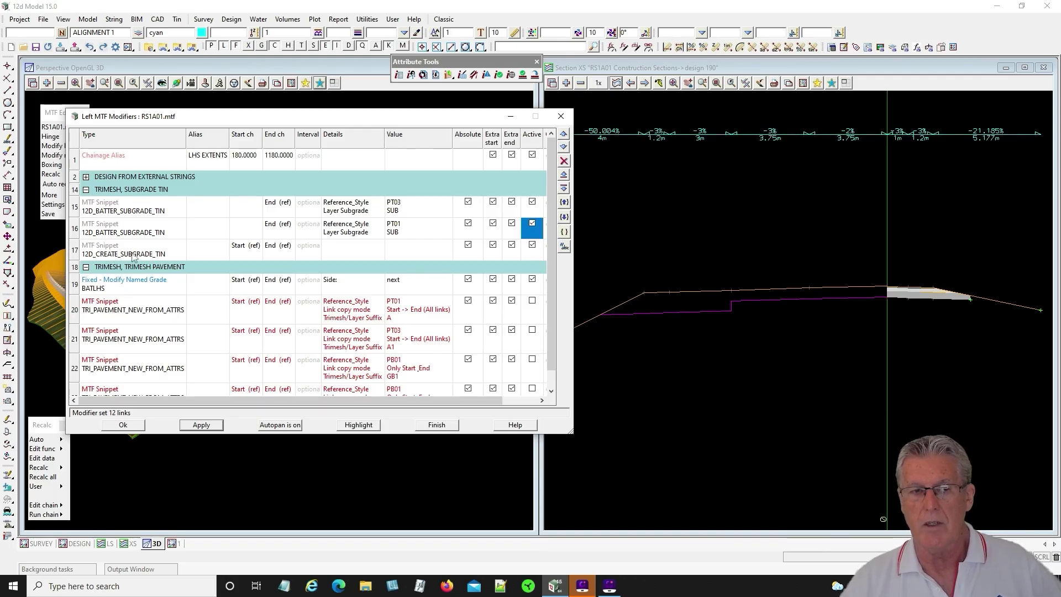
double_click(134, 256)
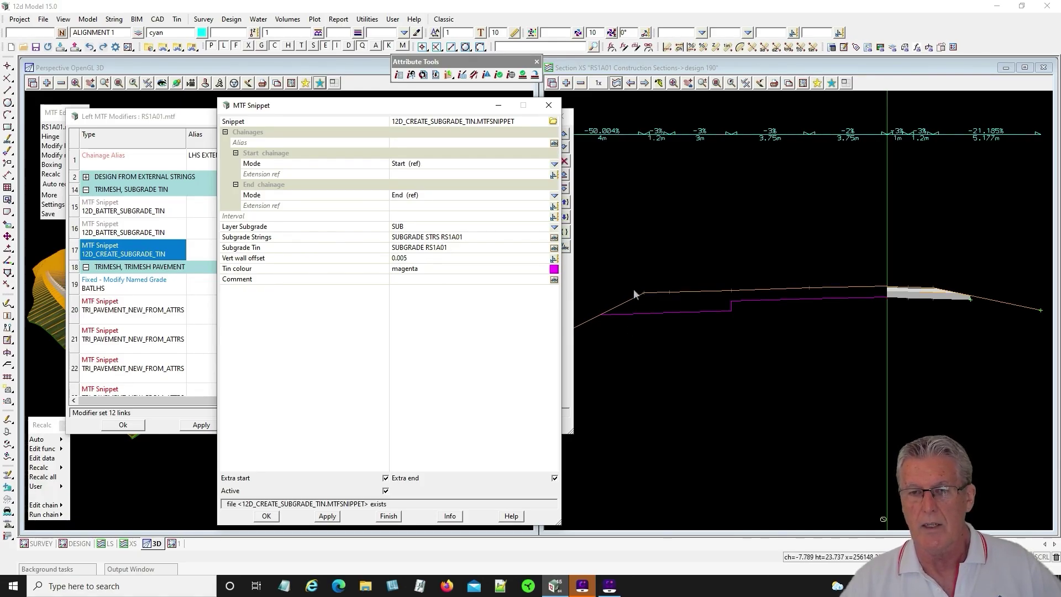
scroll(728, 304, up, 4)
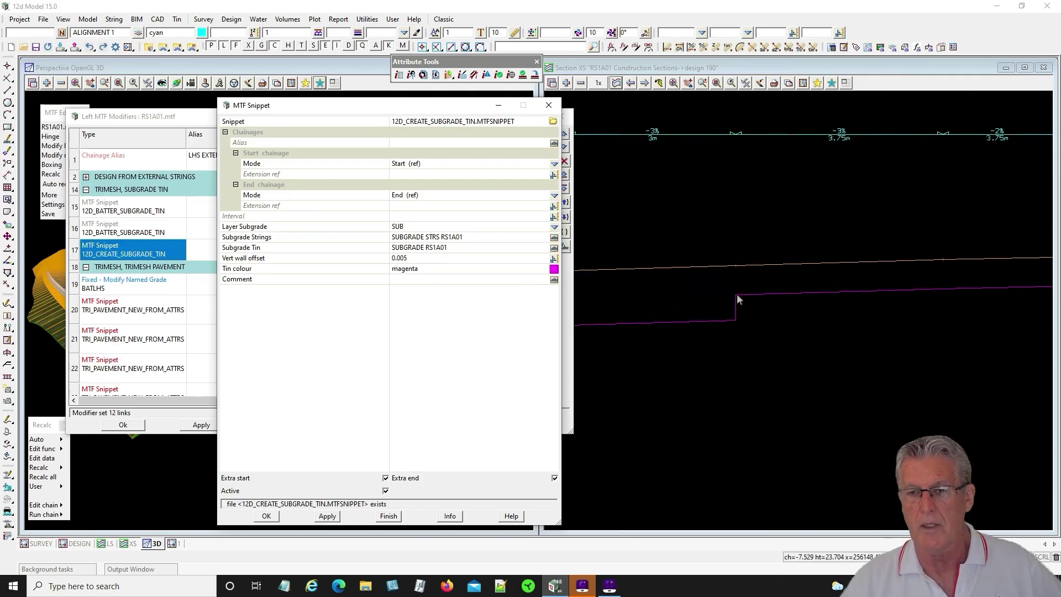
scroll(820, 300, down, 3)
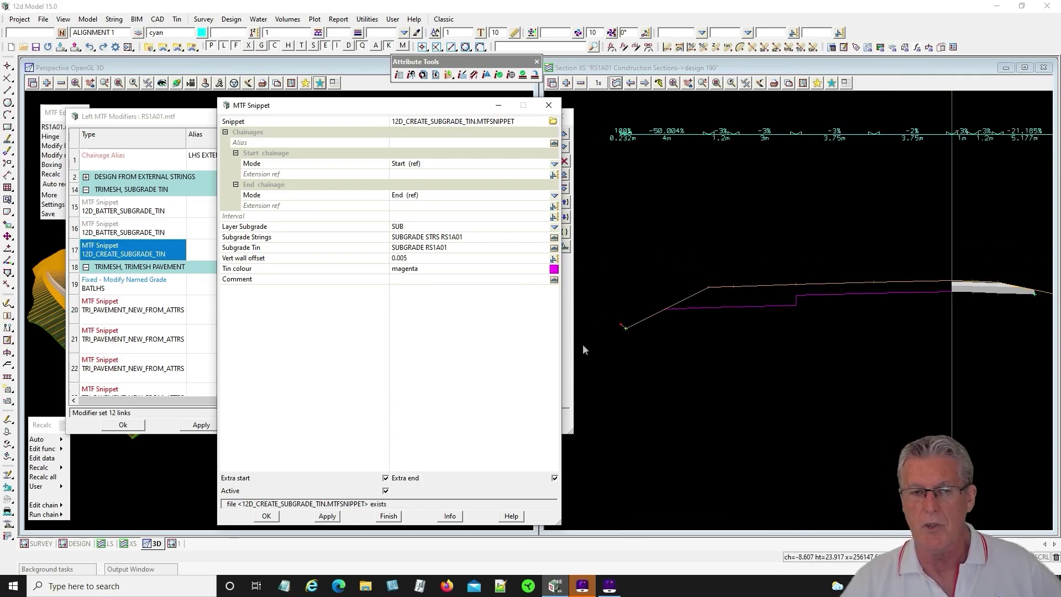
click(387, 516)
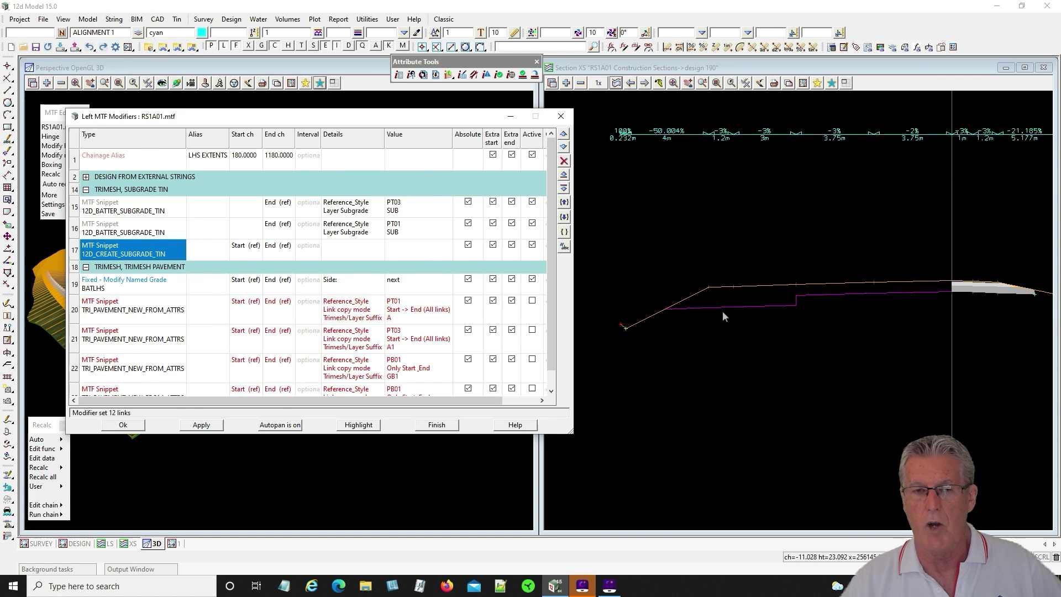
click(425, 426)
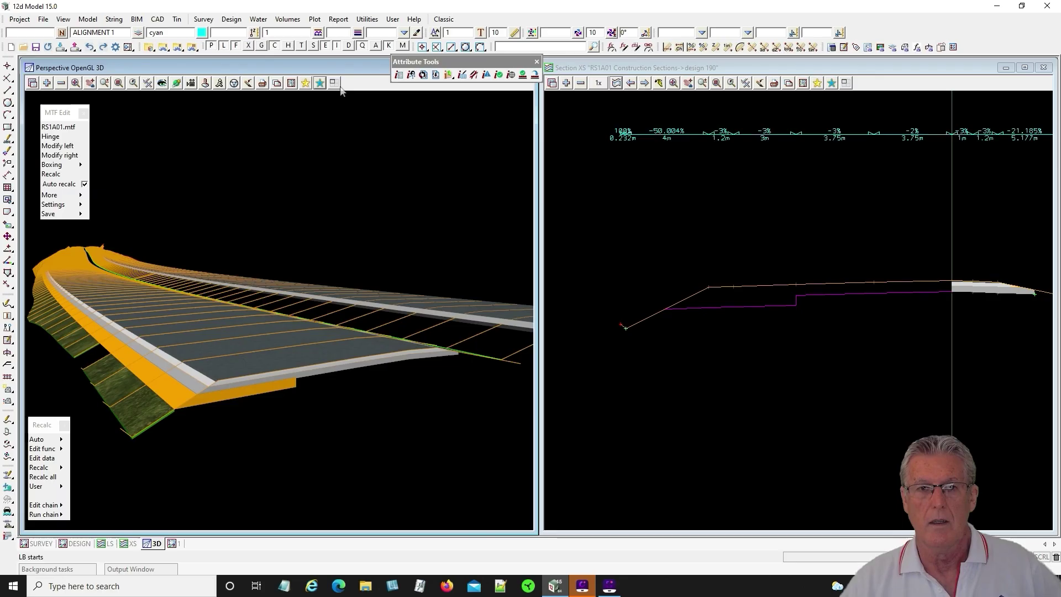
click(320, 83)
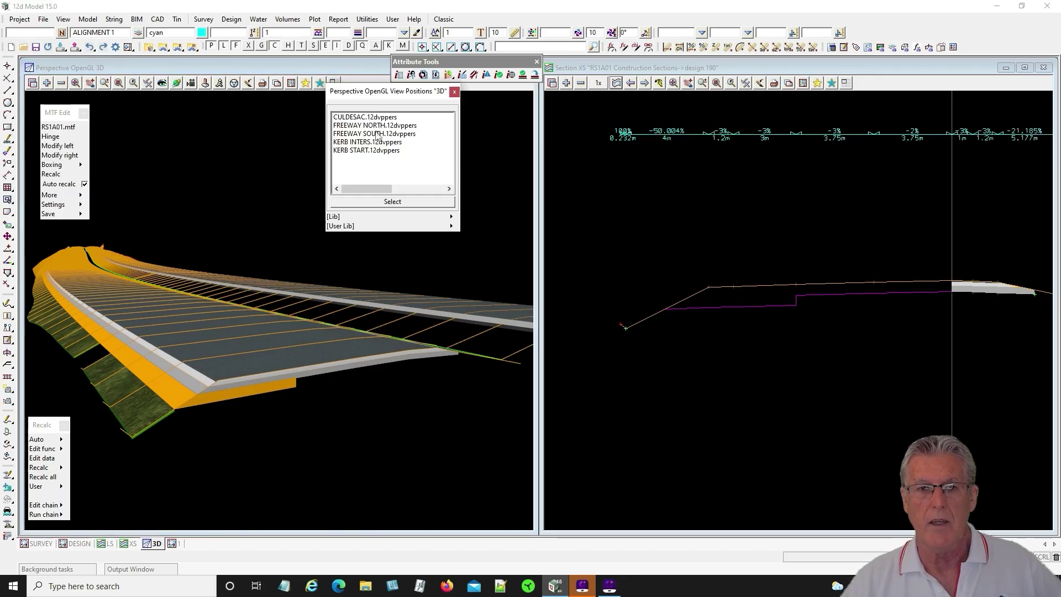
click(377, 133)
click(392, 201)
click(616, 84)
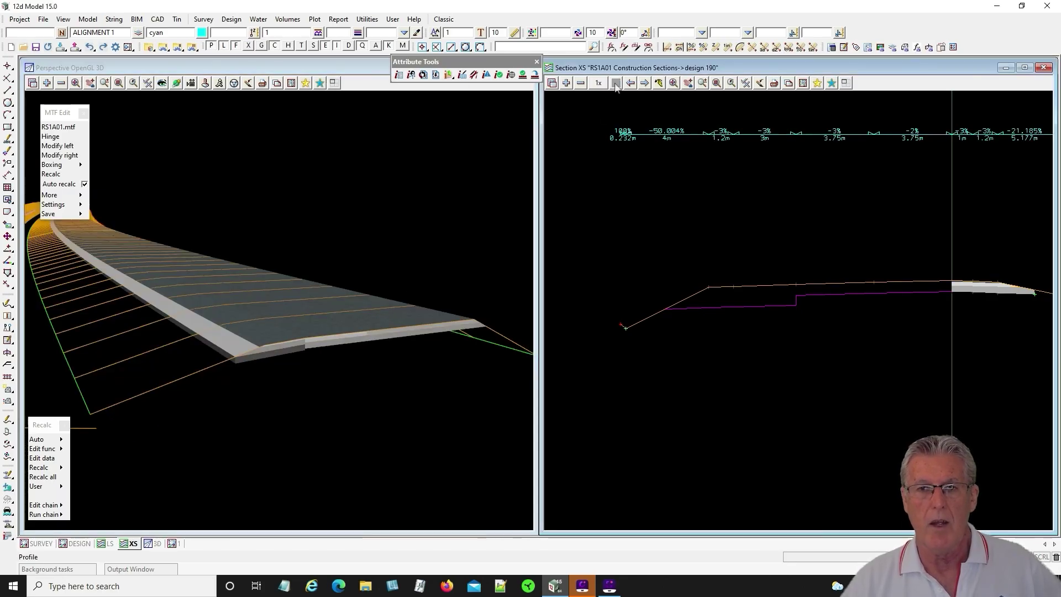
click(142, 350)
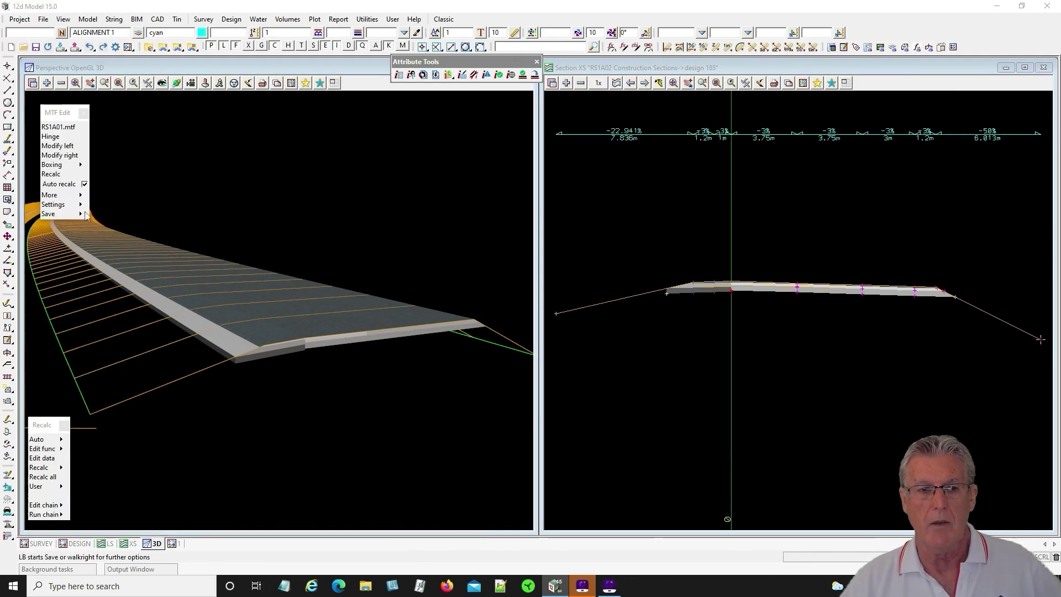
mouse_move(86, 214)
click(104, 232)
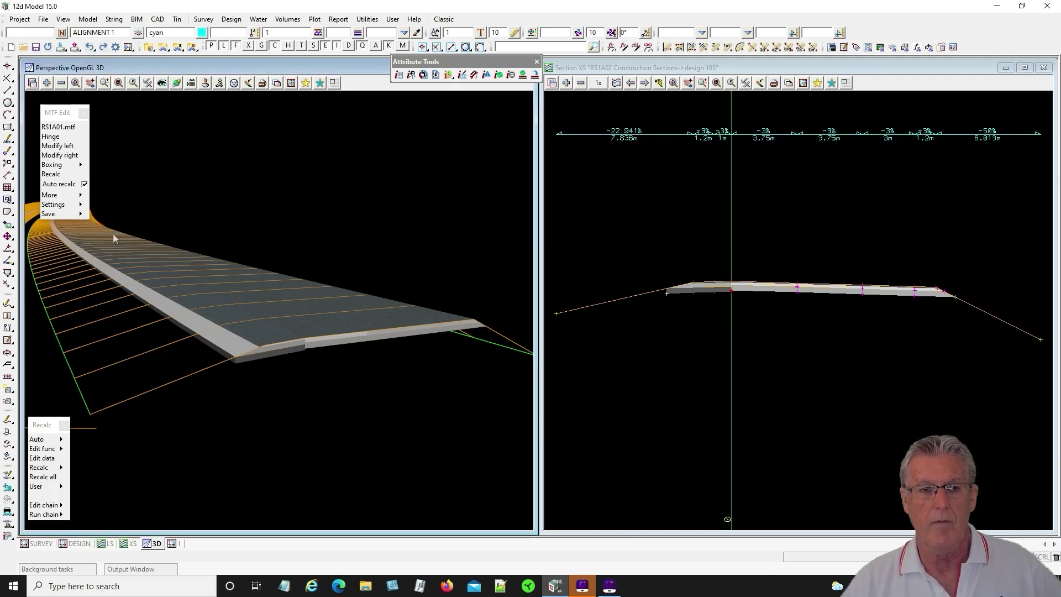
click(468, 331)
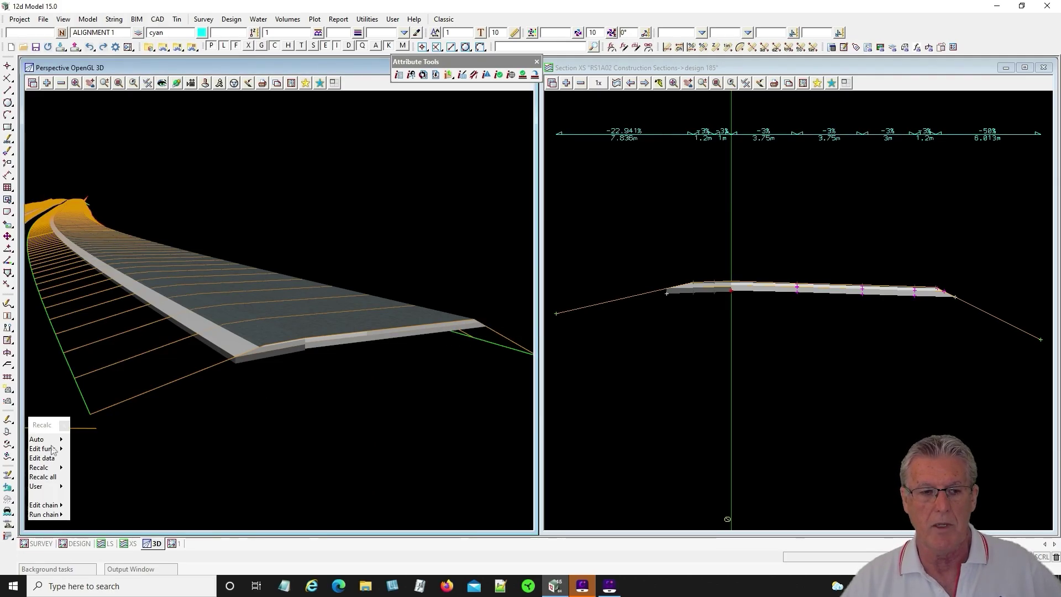
click(48, 458)
Open the right MTF modifiers for the RS1A02 road string.
click(148, 349)
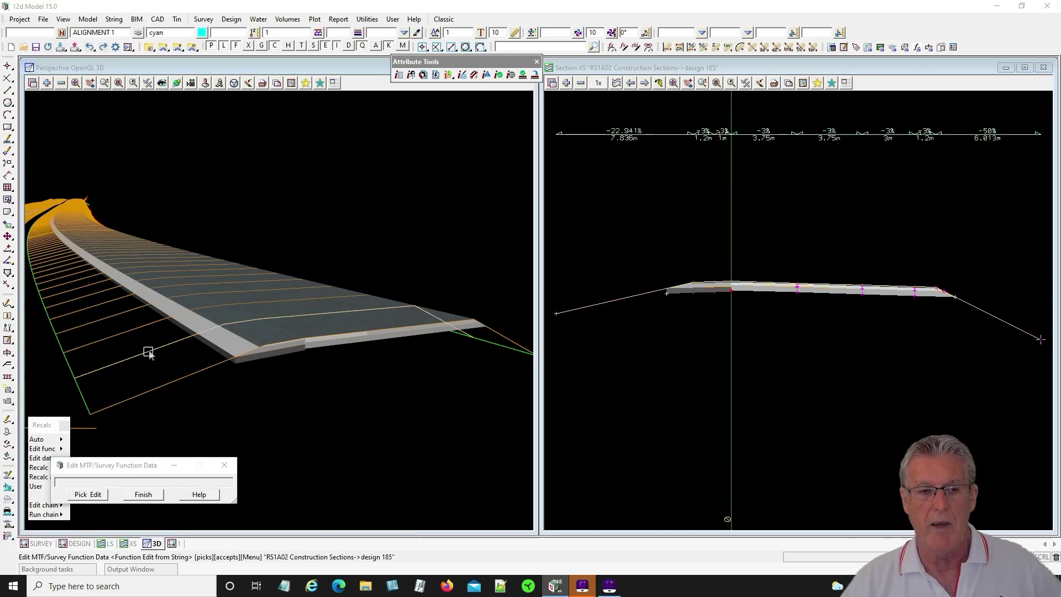
click(148, 350)
drag(162, 363, 63, 132)
click(85, 169)
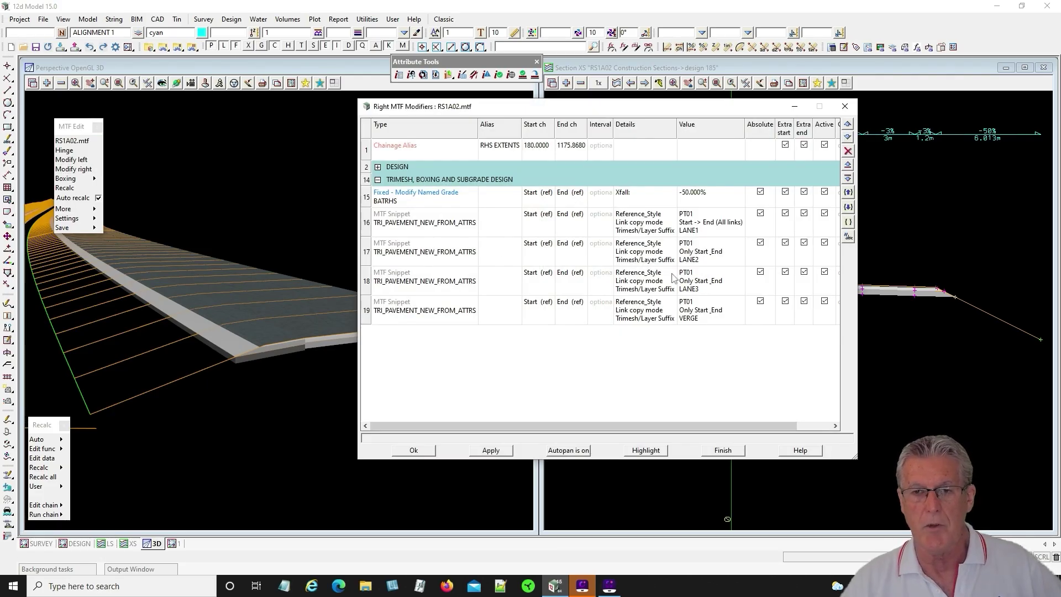
drag(659, 111, 413, 125)
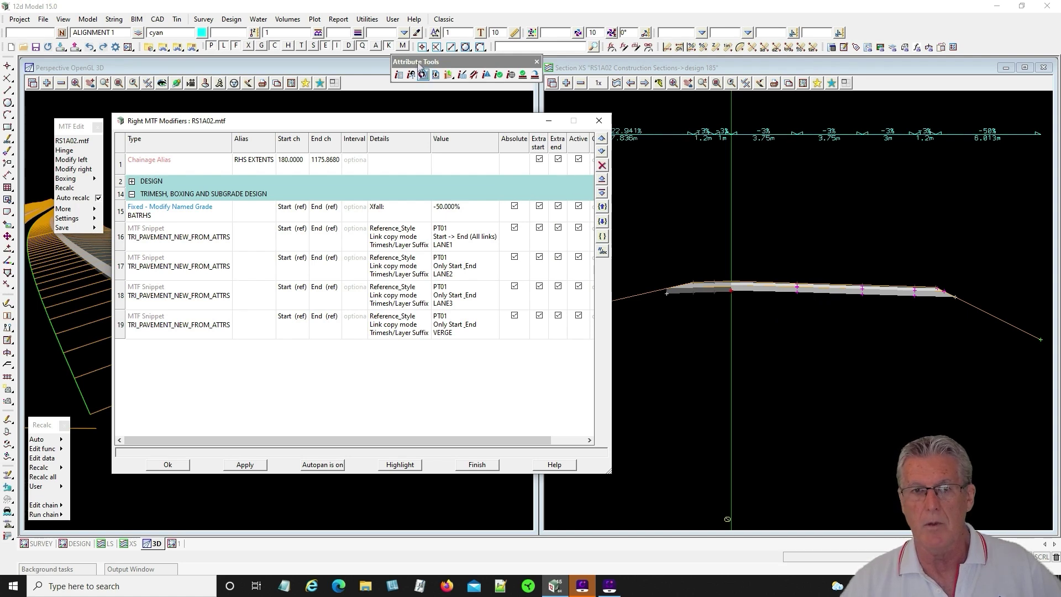
Check the string attributes of two adjacent pavement mesh segments in the cross-section.
click(398, 74)
click(770, 294)
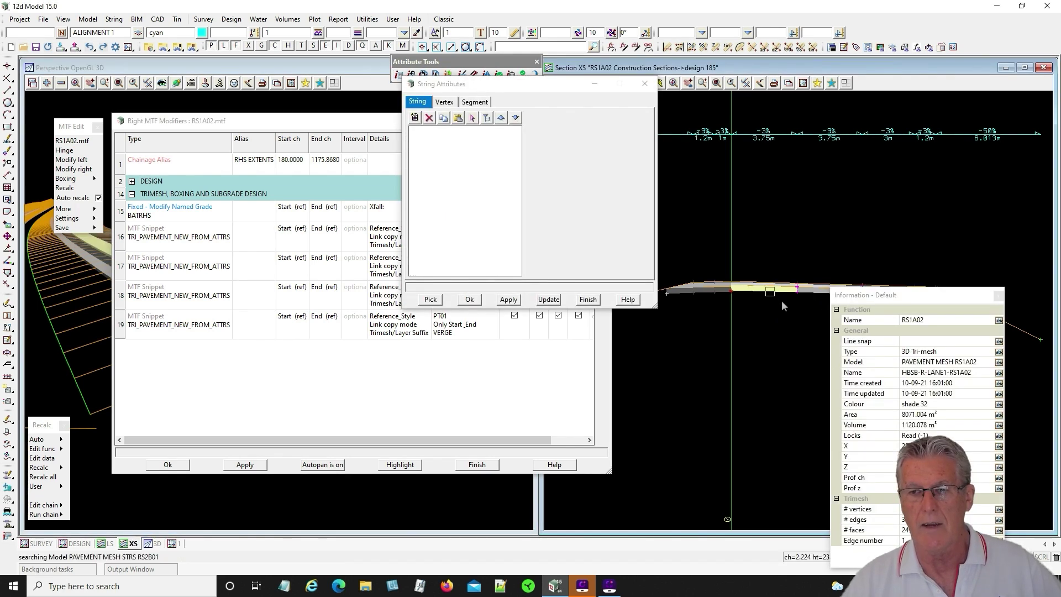
click(825, 295)
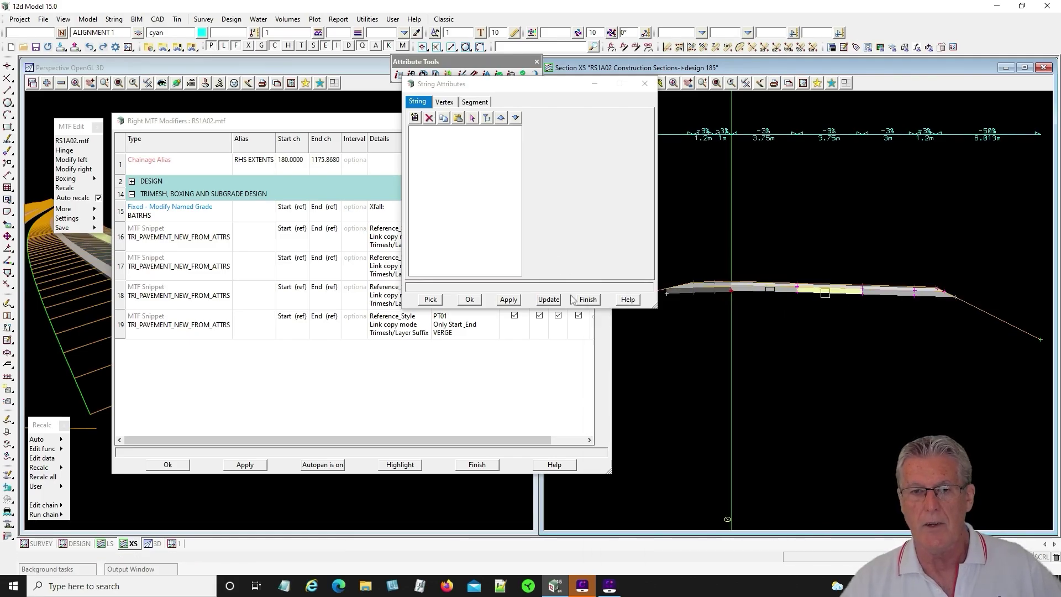
click(588, 299)
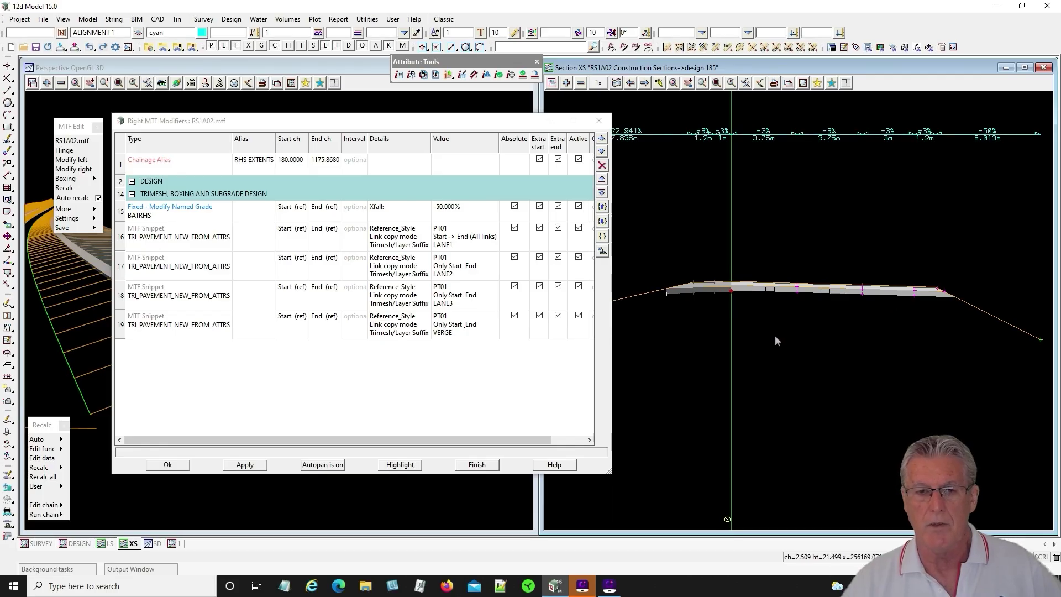
Close the right modifiers, then save and finish the RS1A02 MTF edit.
click(477, 464)
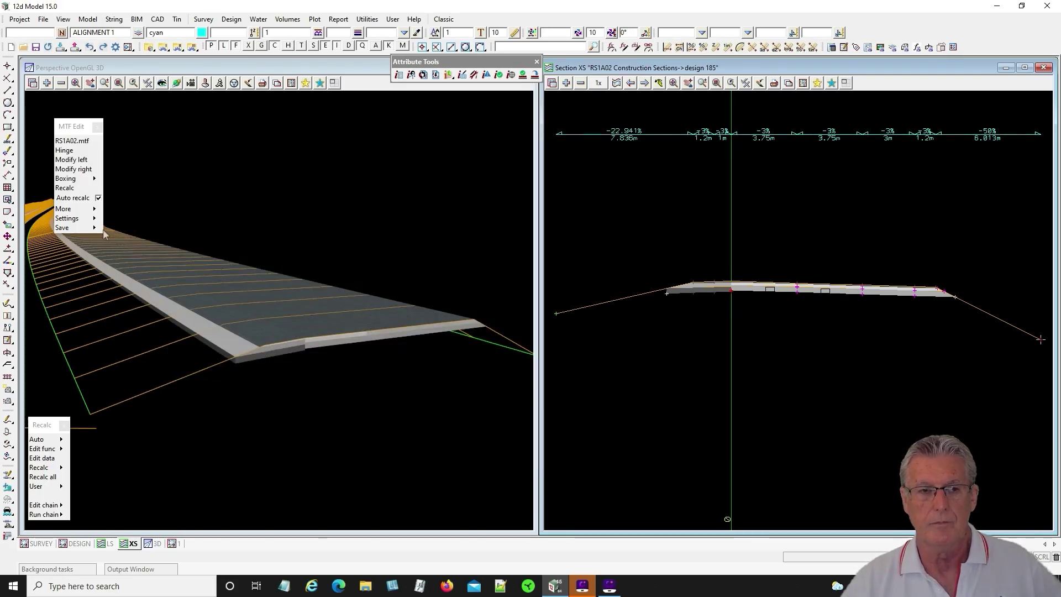
mouse_move(95, 228)
click(116, 246)
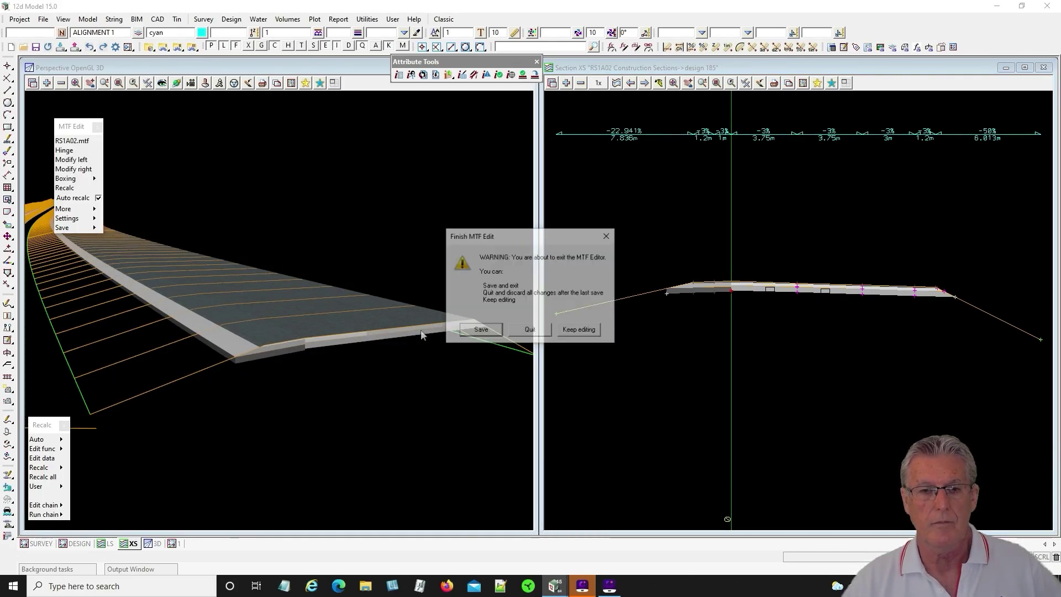
click(470, 333)
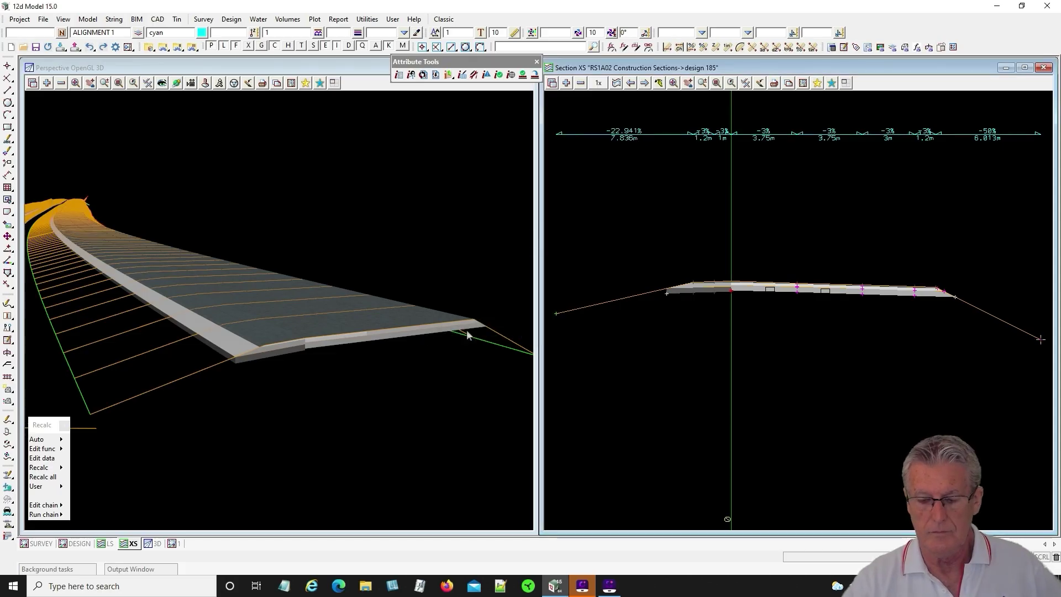
click(231, 19)
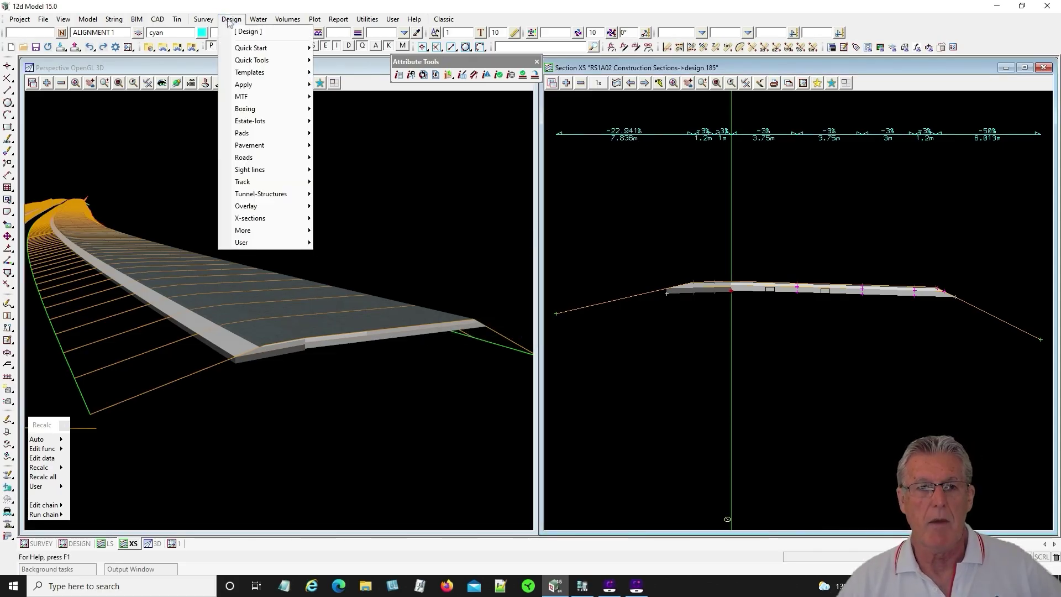
mouse_move(254, 145)
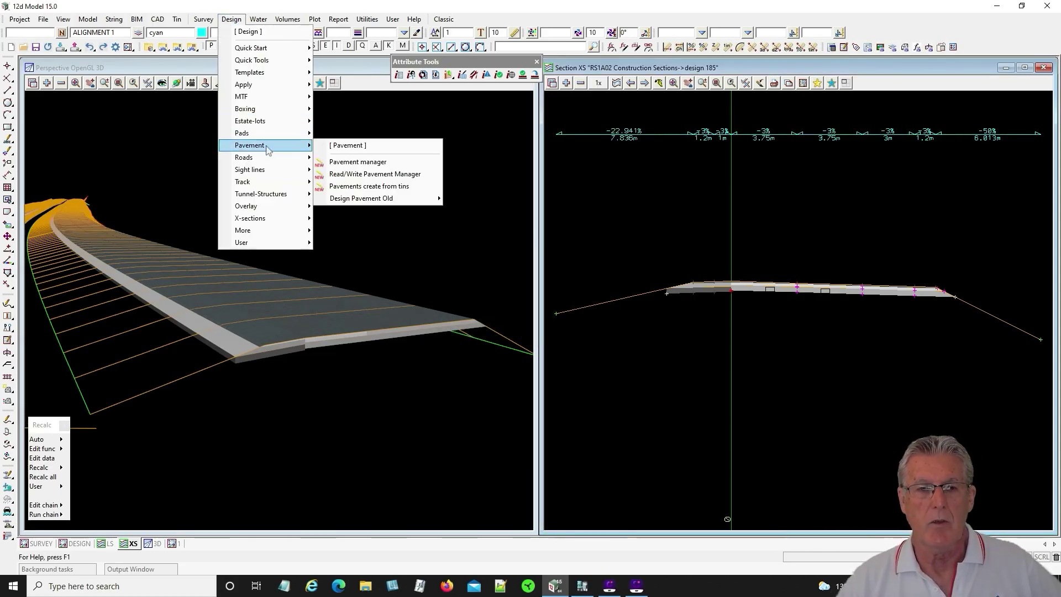
click(368, 162)
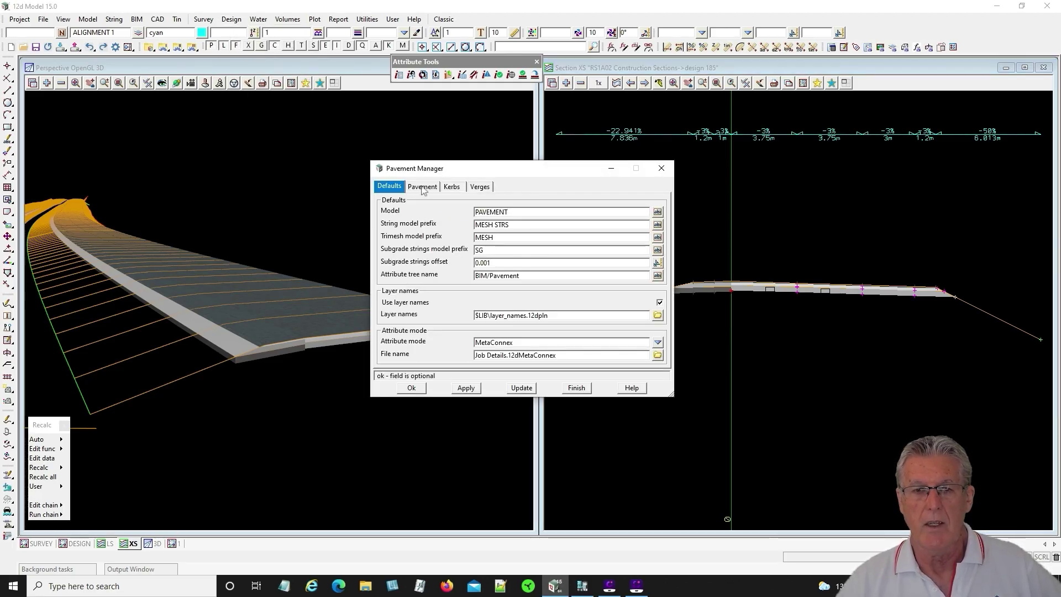
click(423, 187)
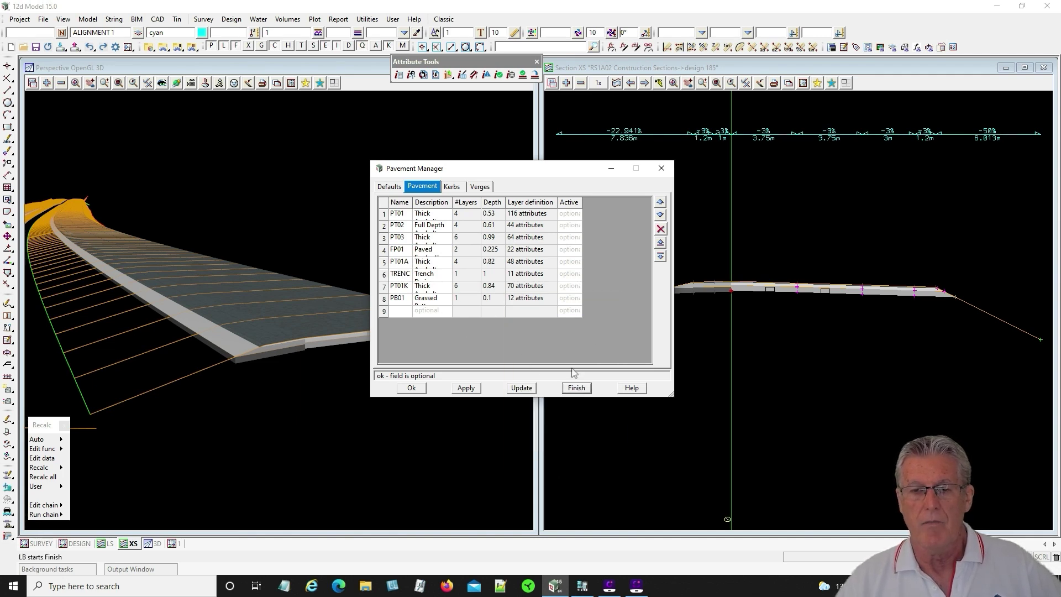
click(577, 388)
click(399, 74)
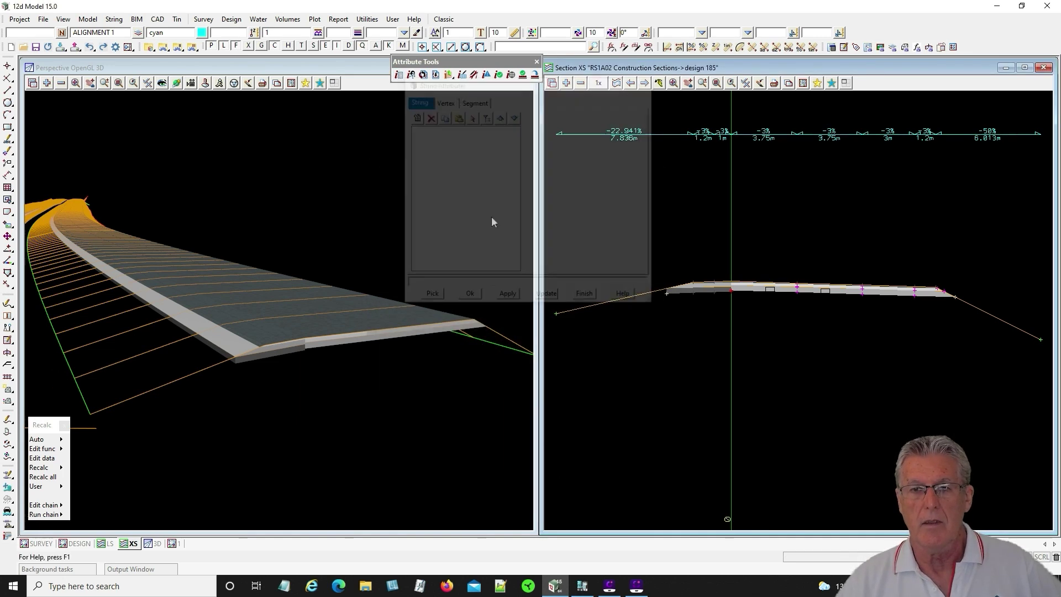
click(757, 299)
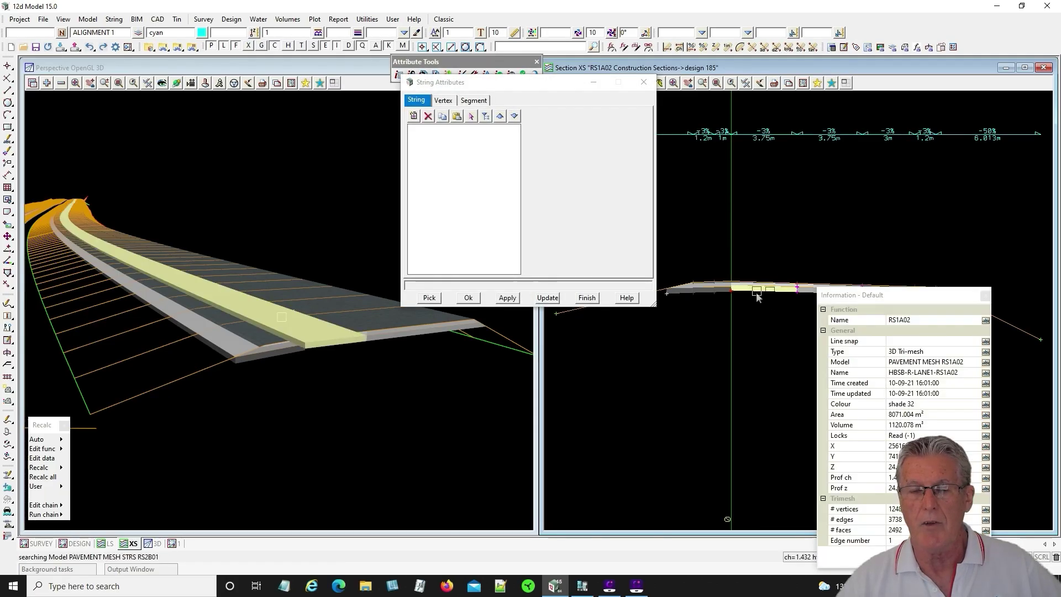
click(418, 141)
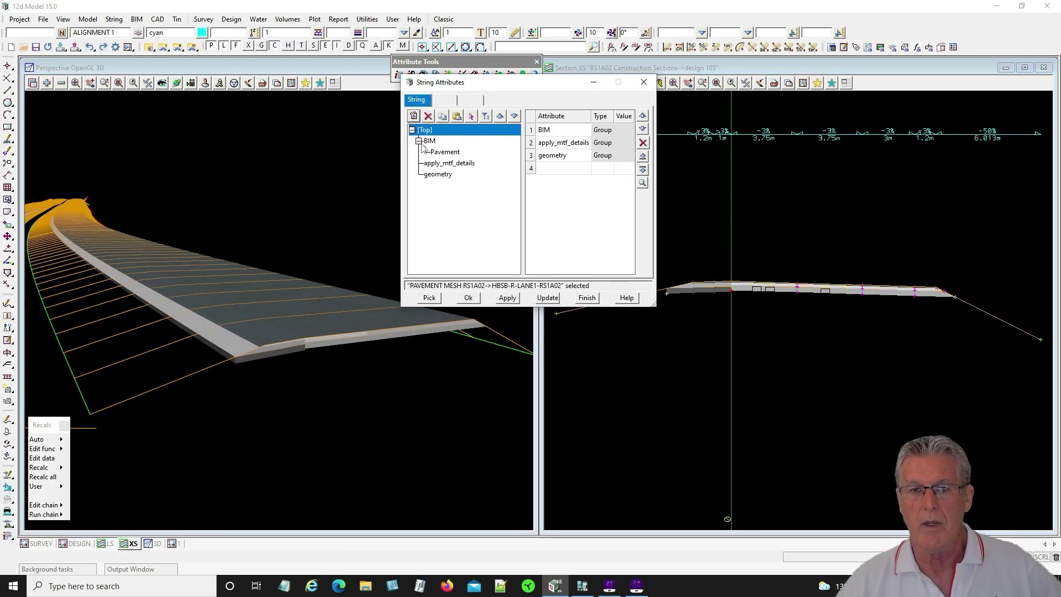
click(431, 141)
click(445, 152)
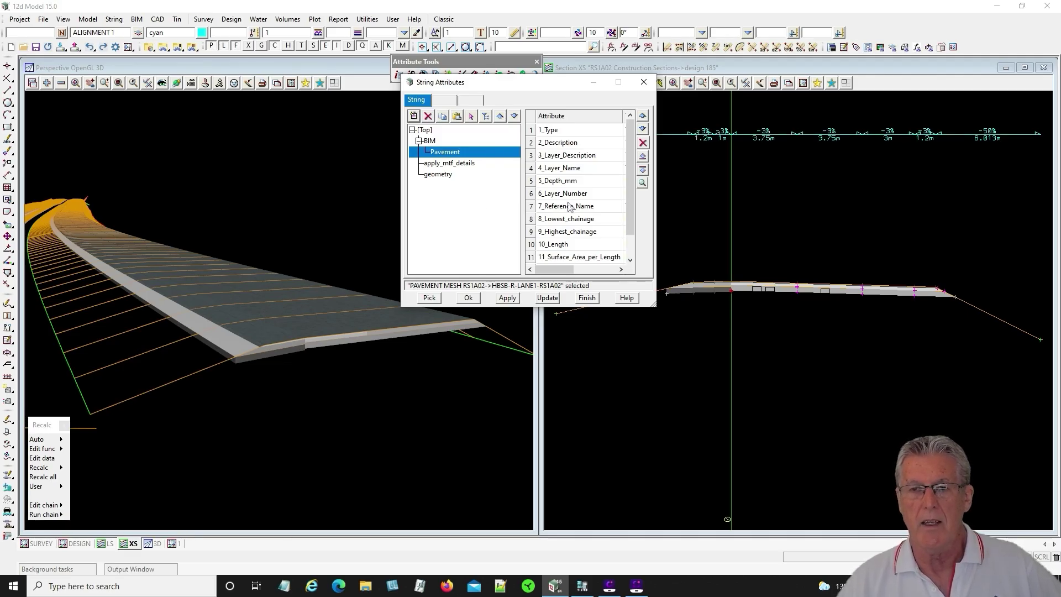
click(587, 299)
Set IFC Write Infrastructure to use the attributes tree 'BIM', then switch to BIM Vision.
click(137, 19)
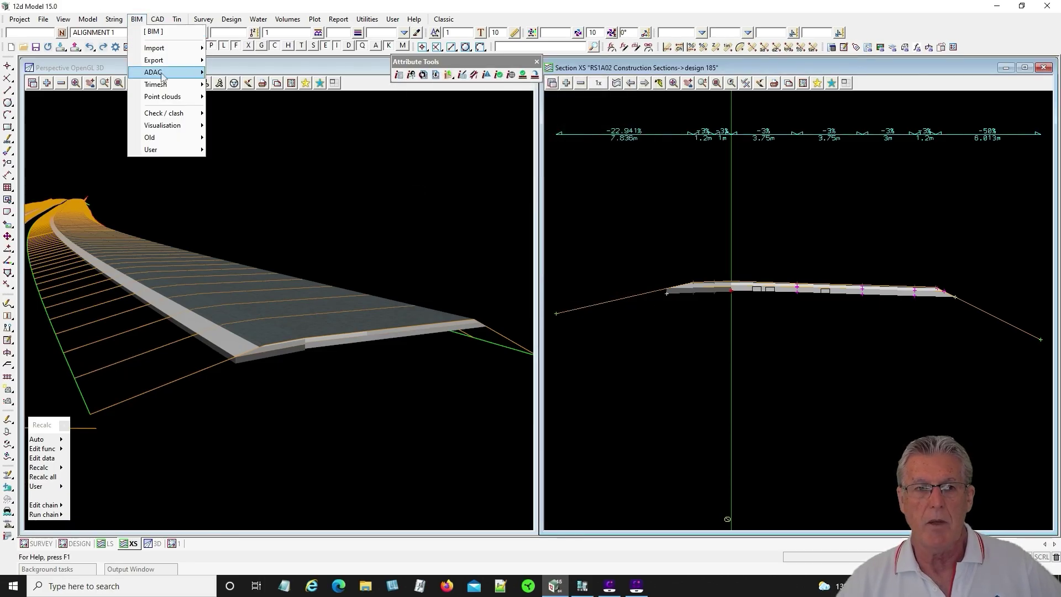
mouse_move(171, 65)
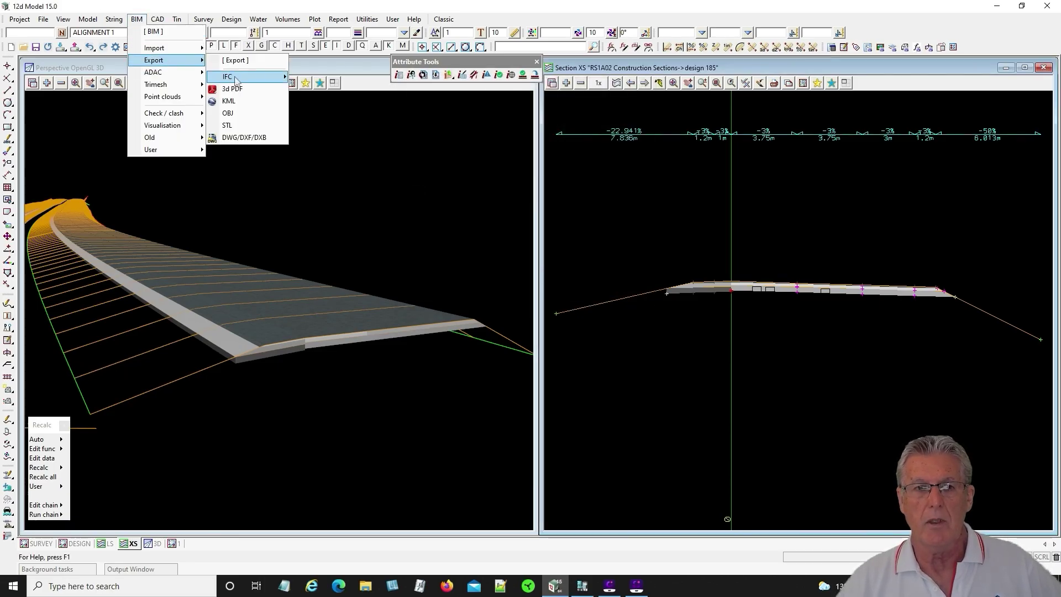
mouse_move(236, 81)
click(332, 94)
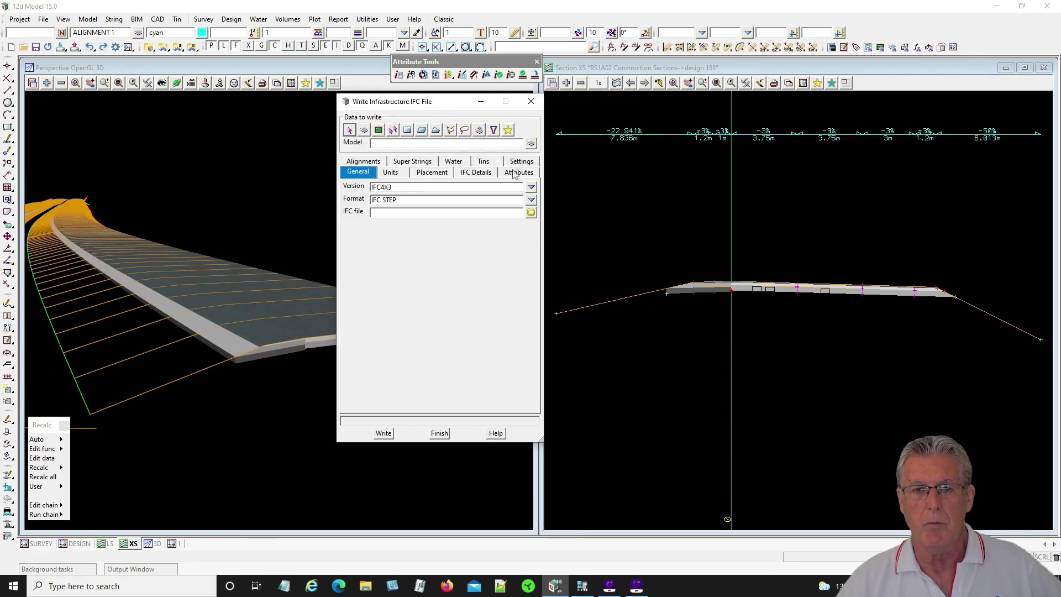
click(519, 173)
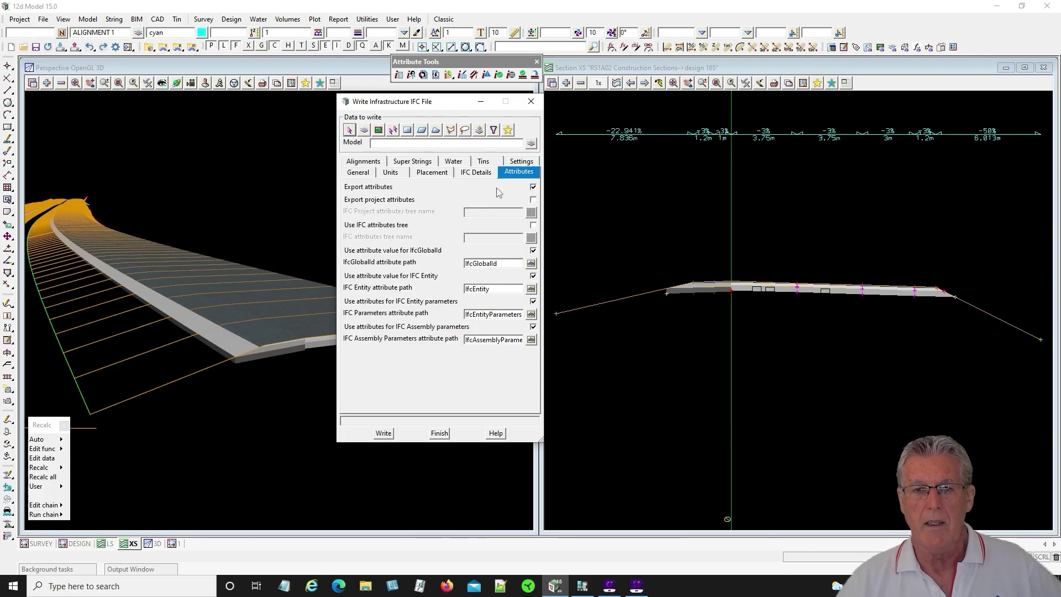
click(532, 226)
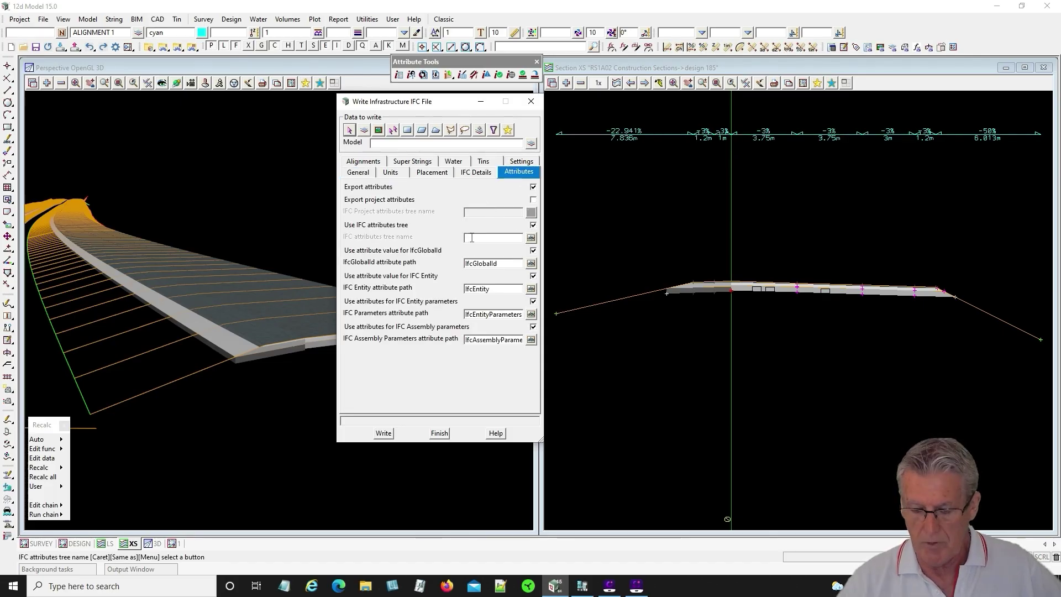
click(471, 237)
text(BIM)
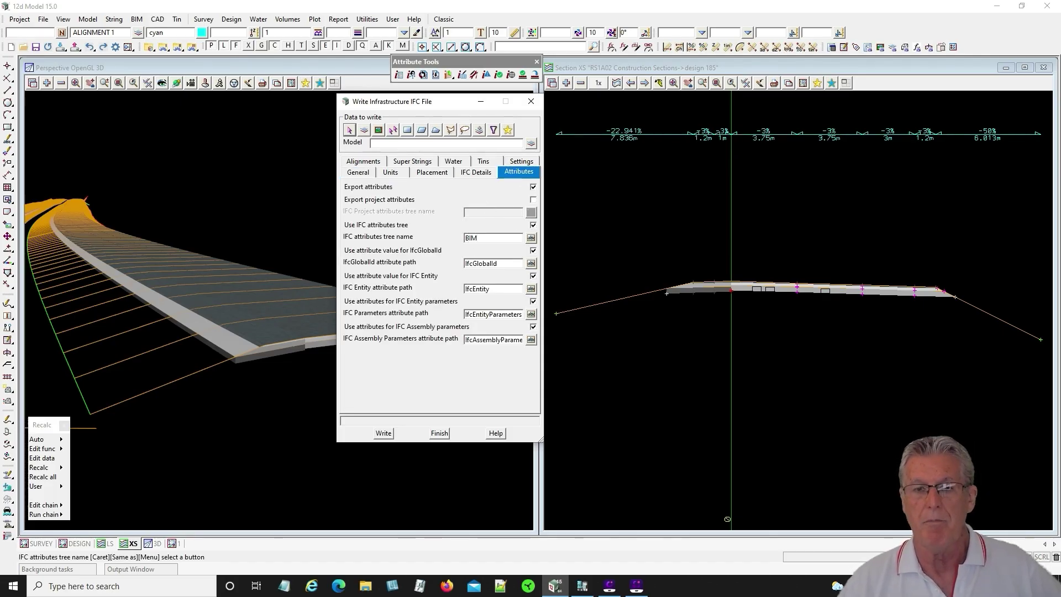
click(582, 586)
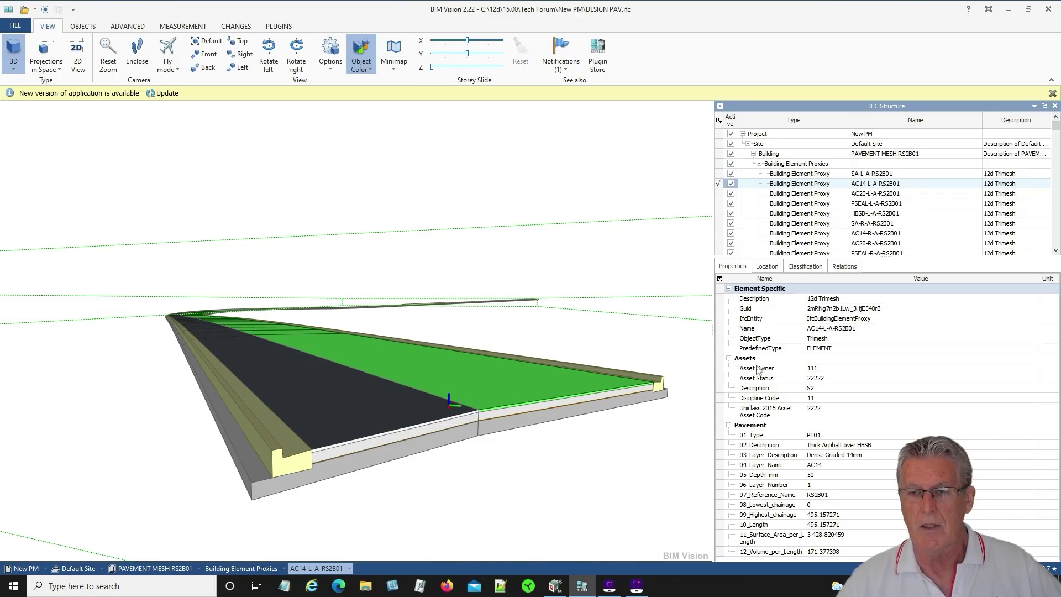
Collapse the Assets group of AC14-L-A-RS2B01 to list its Pavement attributes, then return to 12d Model.
click(730, 359)
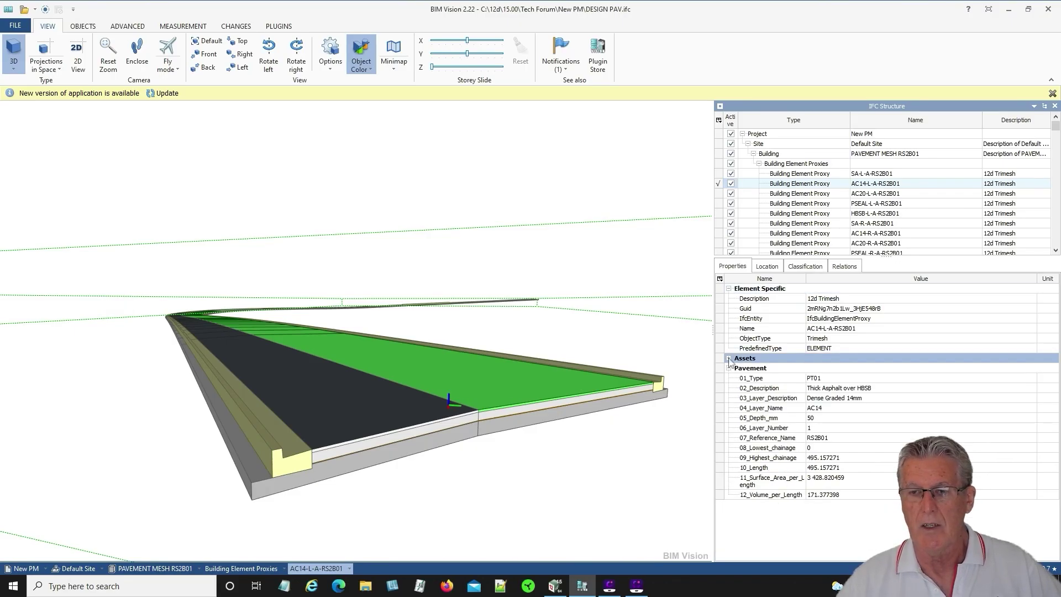
click(729, 359)
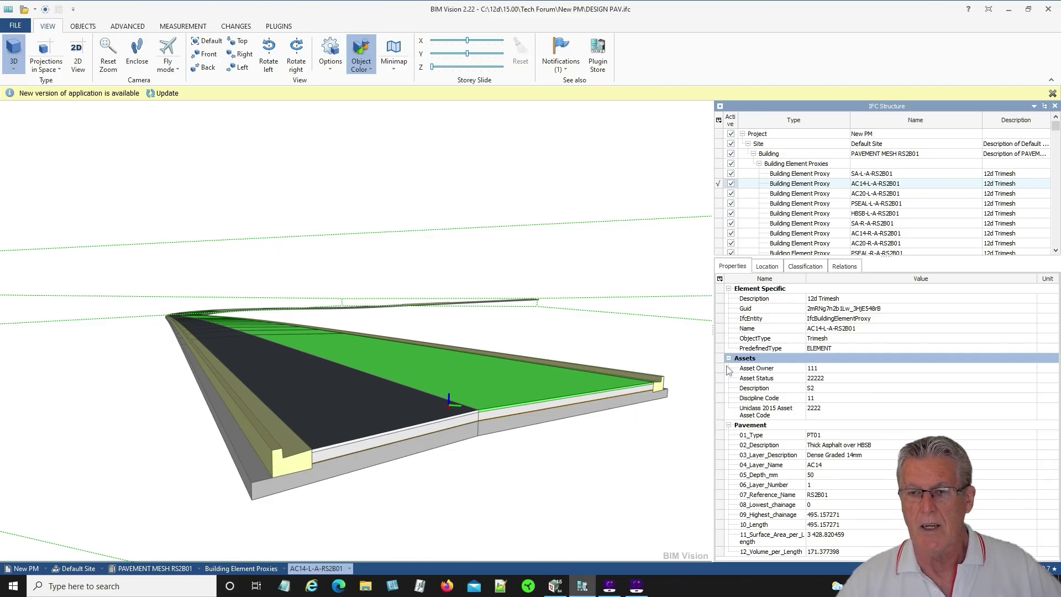
click(728, 359)
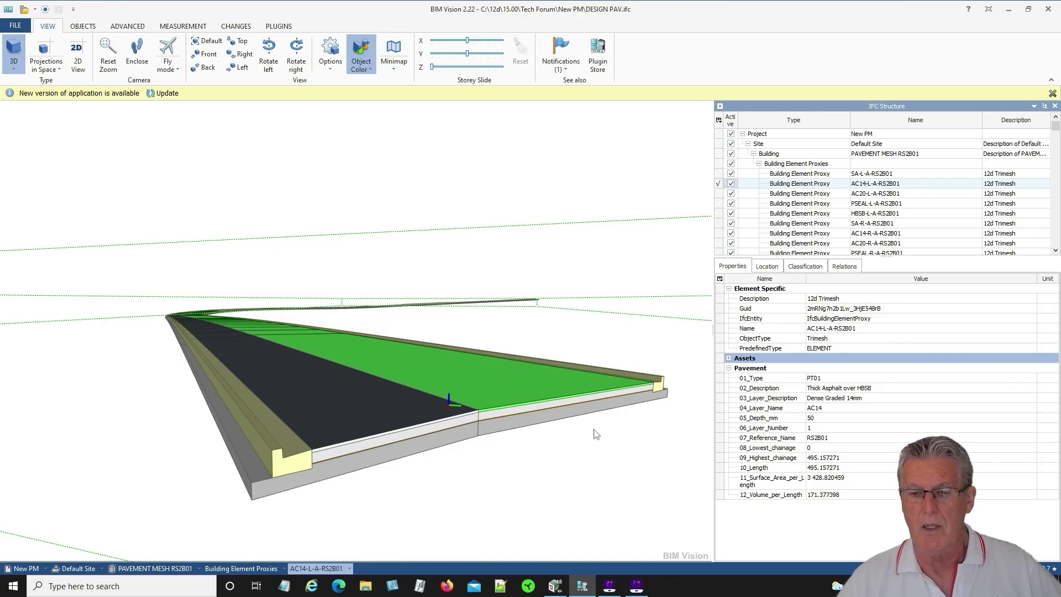
mouse_move(556, 586)
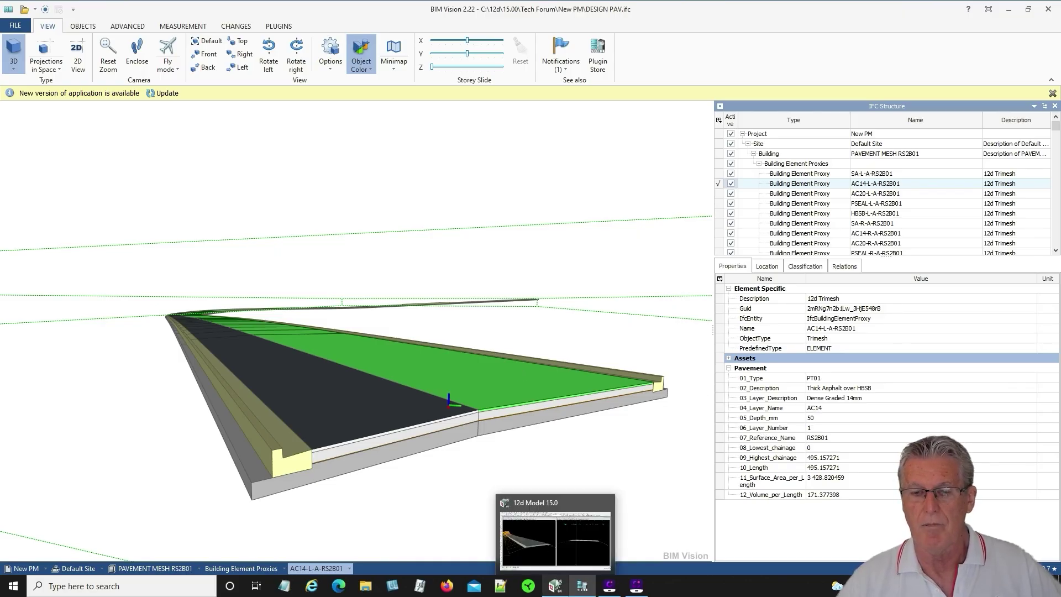
click(557, 501)
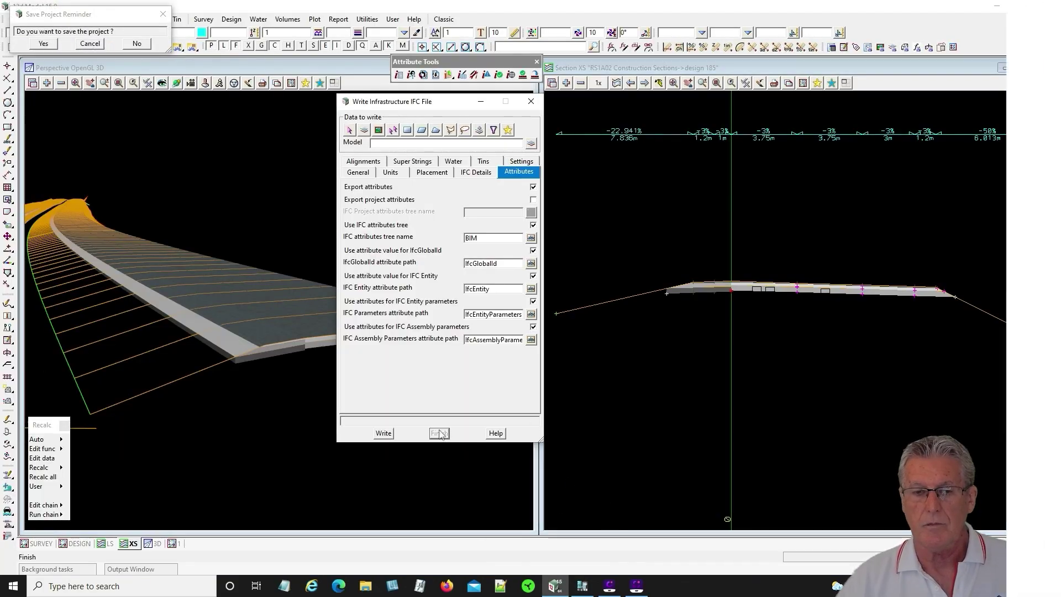